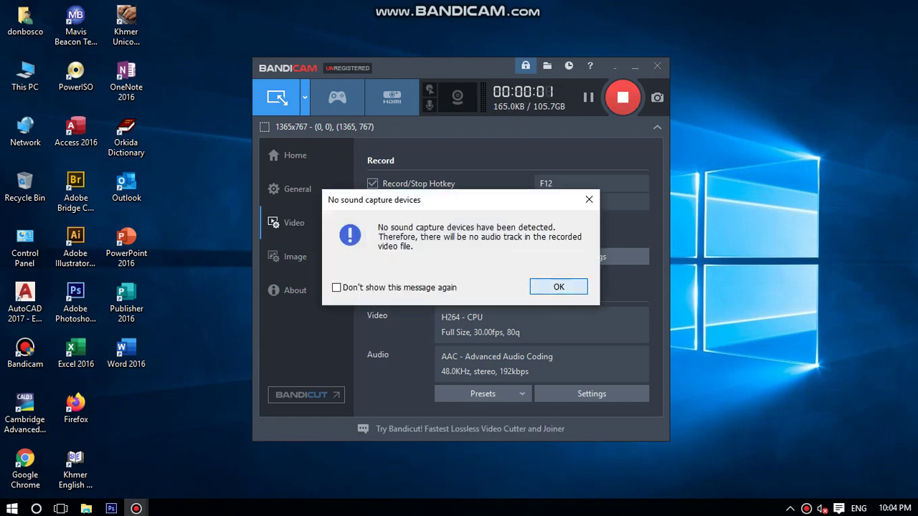
# - Dismiss Bandicam's no-sound-devices warning and minimise the recorder
pyautogui.click(588, 199)
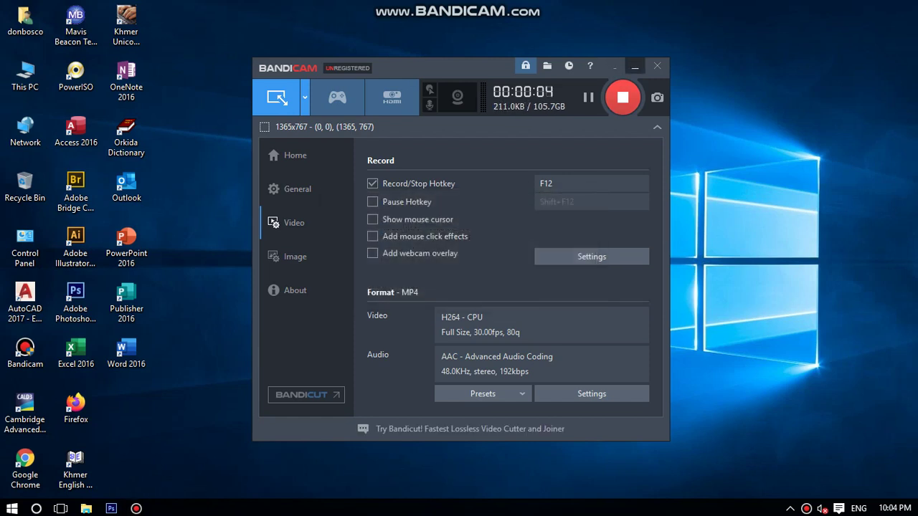
pyautogui.click(635, 66)
# - Create a new white 8.5 × 11 cm, 300 ppi document, Untitled-1
pyautogui.click(111, 509)
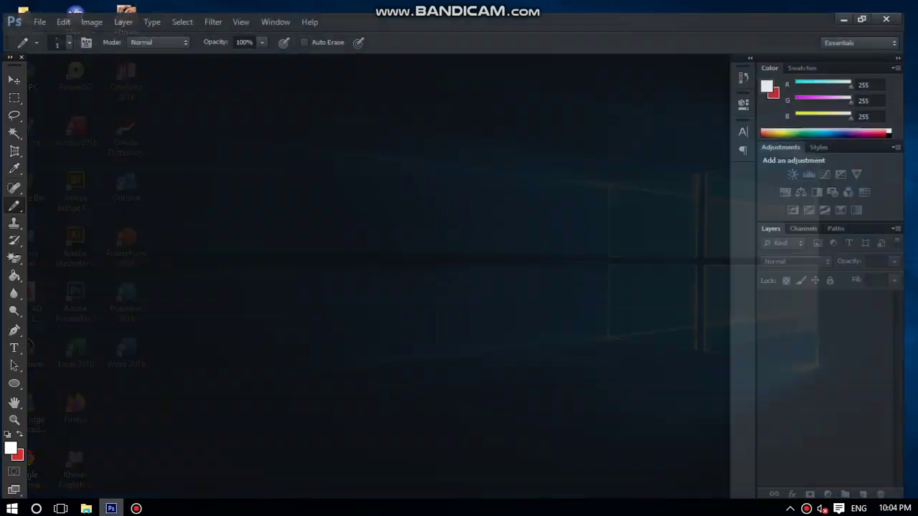
pyautogui.click(37, 9)
pyautogui.click(50, 24)
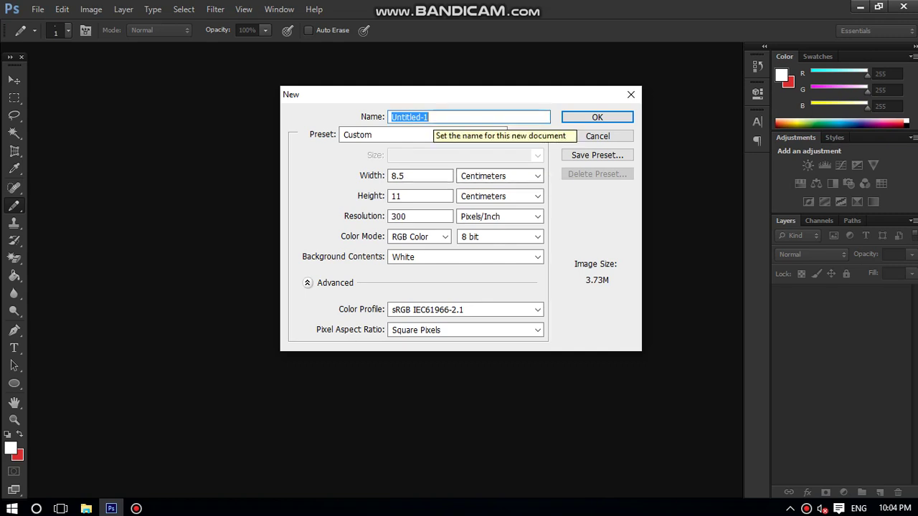
pyautogui.click(430, 117)
pyautogui.click(430, 176)
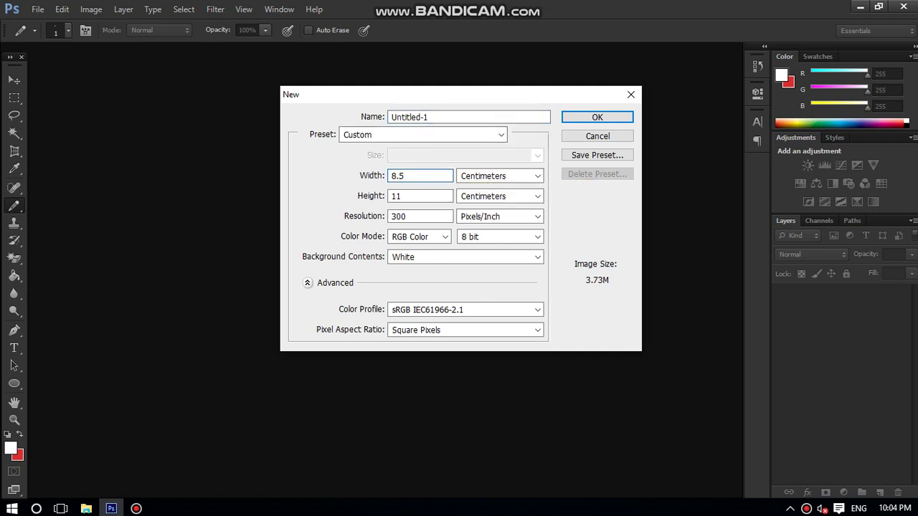
pyautogui.click(430, 196)
pyautogui.click(597, 117)
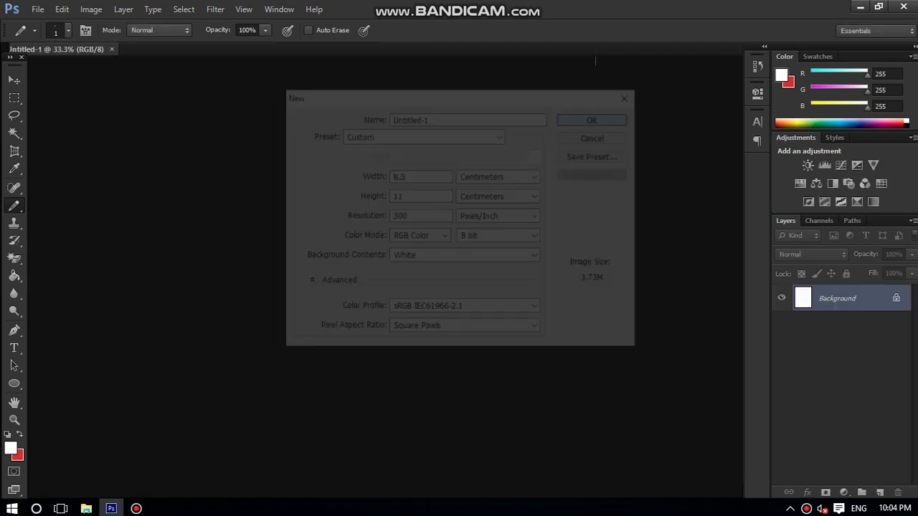
# - Switch over to File Explorer to look for an image
pyautogui.scroll(1, 371, 277)
pyautogui.scroll(1, 372, 277)
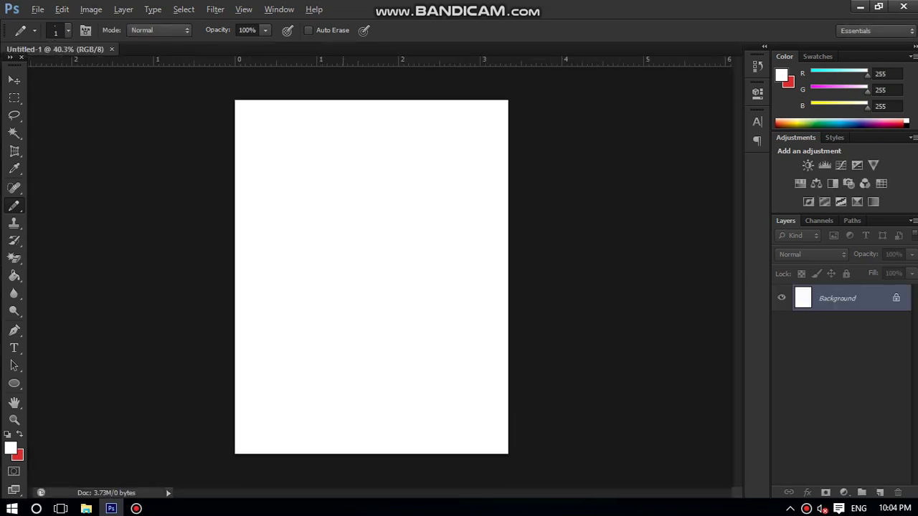
pyautogui.click(85, 508)
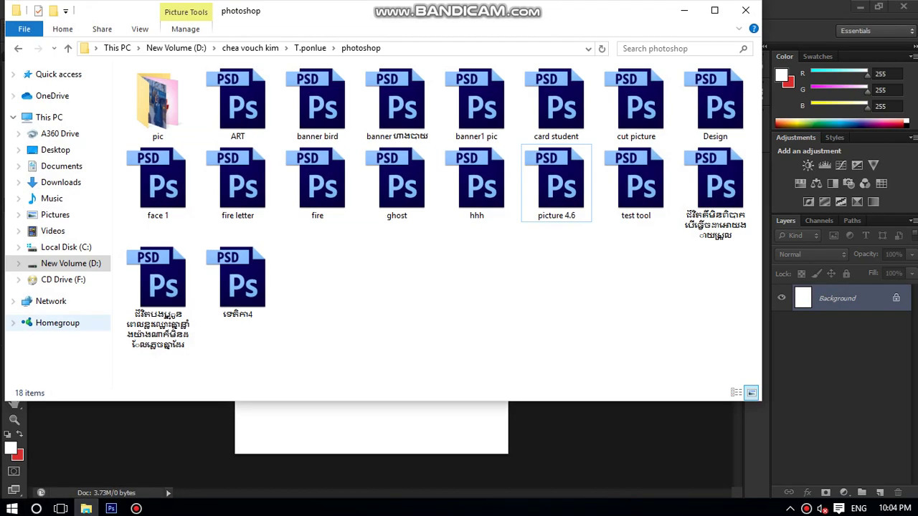
# - Browse New Volume (D:) to picture > 11 and select the strawberry image
pyautogui.click(70, 263)
pyautogui.click(215, 146)
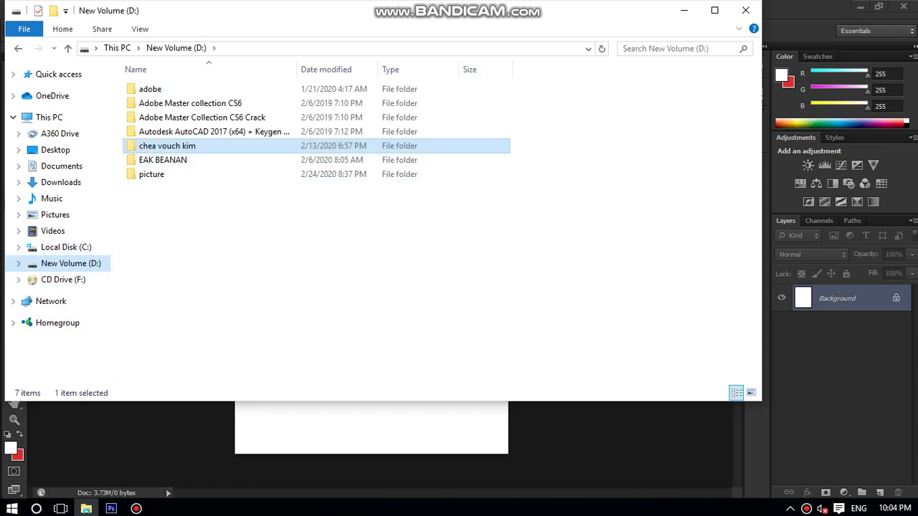
pyautogui.doubleClick(215, 146)
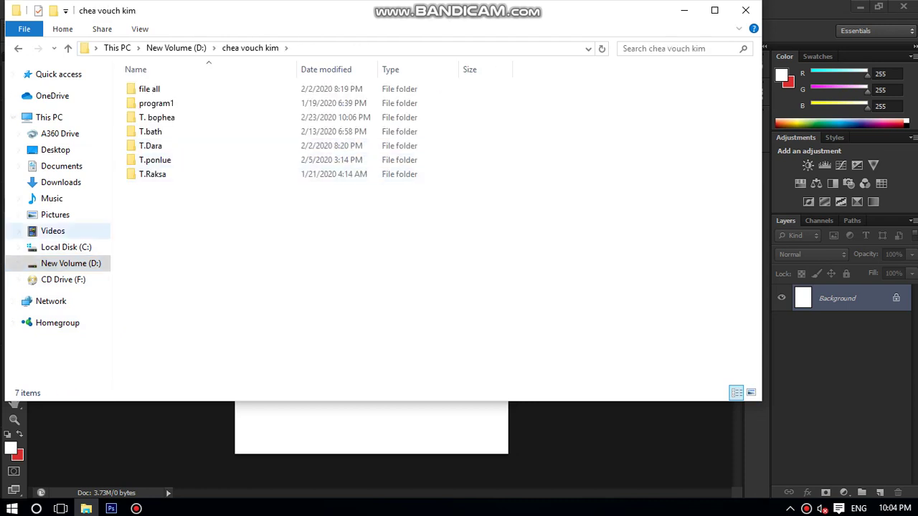
pyautogui.click(176, 47)
pyautogui.doubleClick(154, 174)
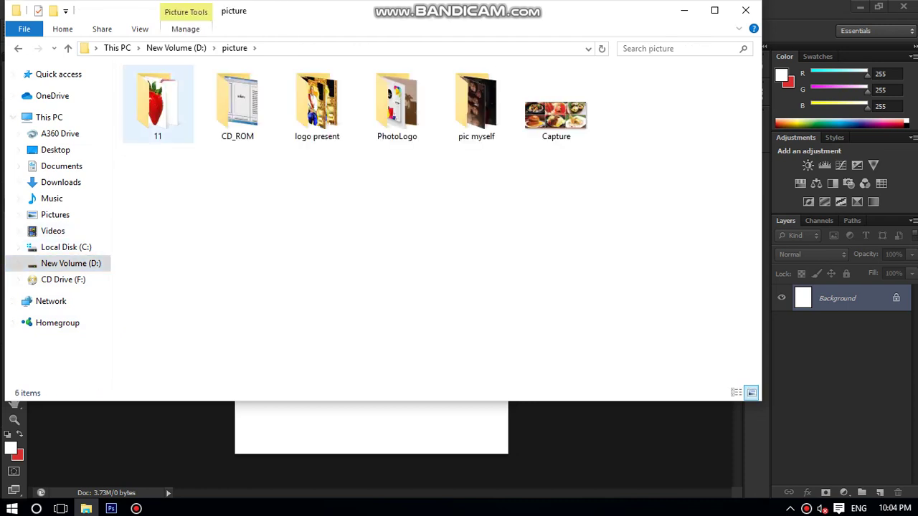
pyautogui.doubleClick(157, 100)
pyautogui.moveTo(317, 100); pyautogui.dragTo(329, 82)
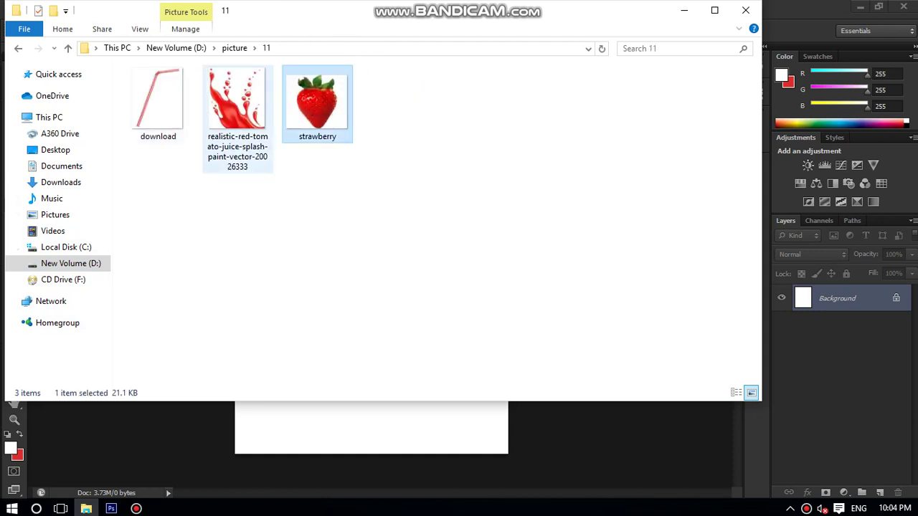
pyautogui.keyDown('ctrl'); pyautogui.click(237, 101); pyautogui.keyUp('ctrl')
pyautogui.click(317, 100)
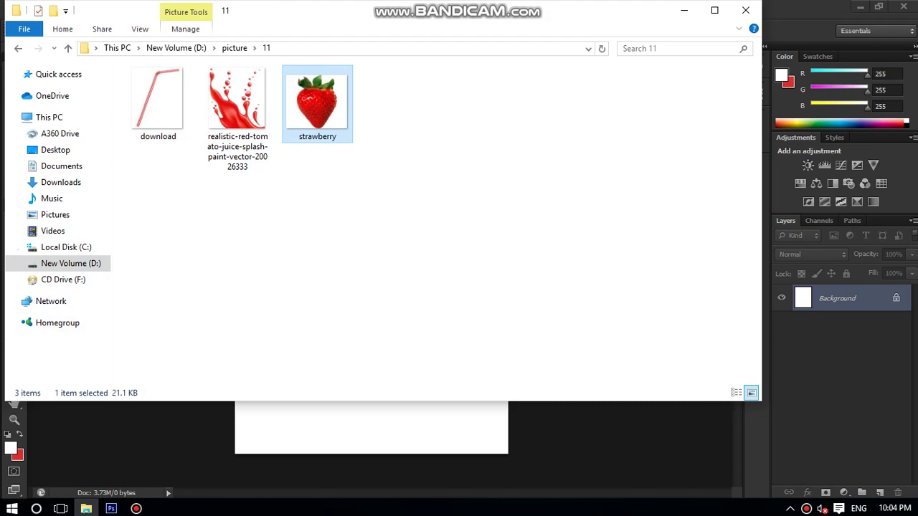
# - Preview strawberry.jpg in Photos, close it, and drag the file toward Photoshop
pyautogui.rightClick(337, 94)
pyautogui.press('Escape')
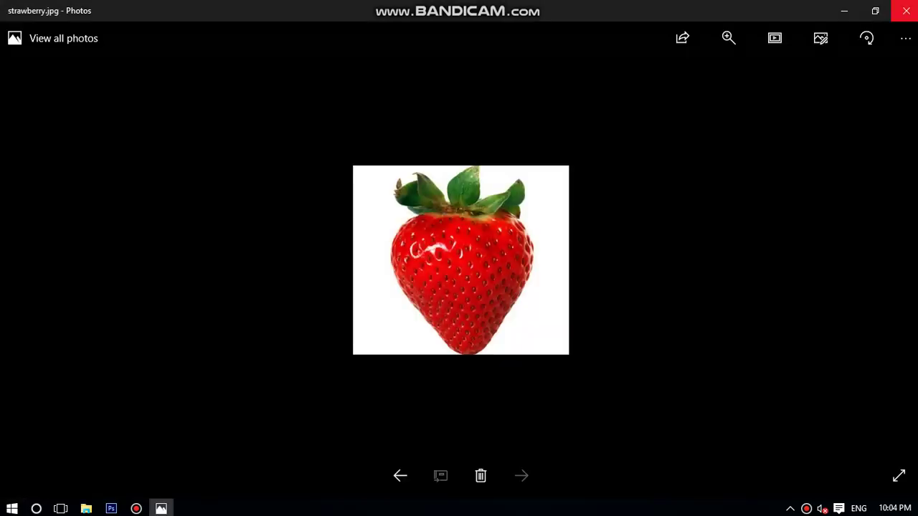
pyautogui.click(904, 10)
pyautogui.moveTo(317, 104); pyautogui.dragTo(111, 494)
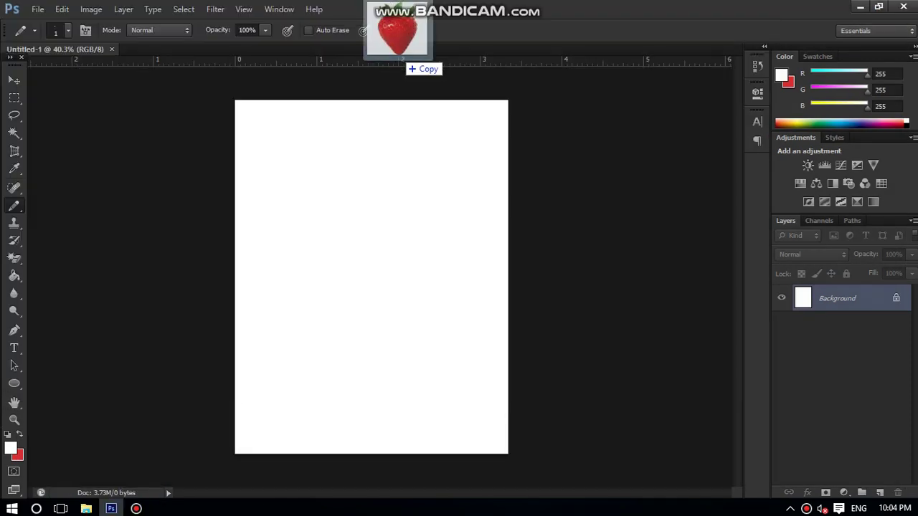
# - Drop strawberry.jpg into Photoshop and float its window beside Untitled-1
pyautogui.moveTo(111, 495); pyautogui.dragTo(406, 57)
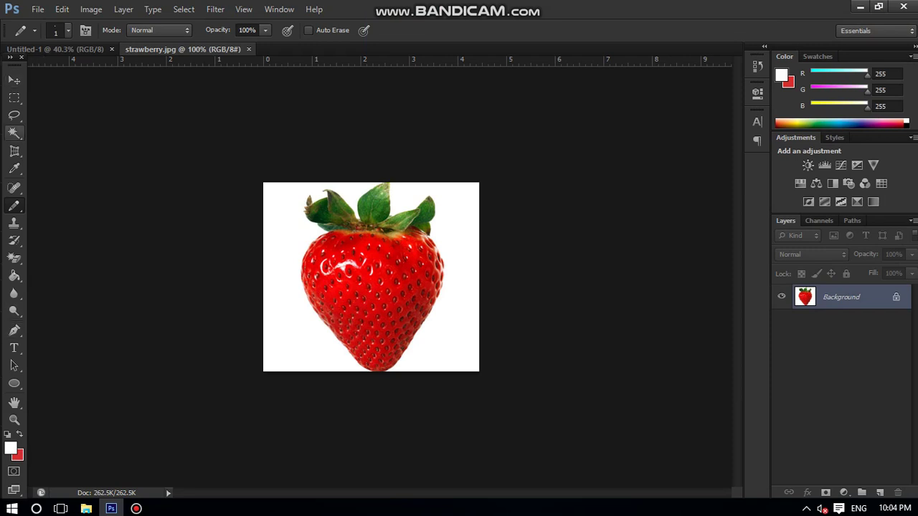
pyautogui.click(13, 79)
pyautogui.moveTo(182, 49)
pyautogui.mouseDown()
pyautogui.moveTo(469, 108)
pyautogui.moveTo(449, 80)
pyautogui.moveTo(585, 90)
pyautogui.mouseUp()
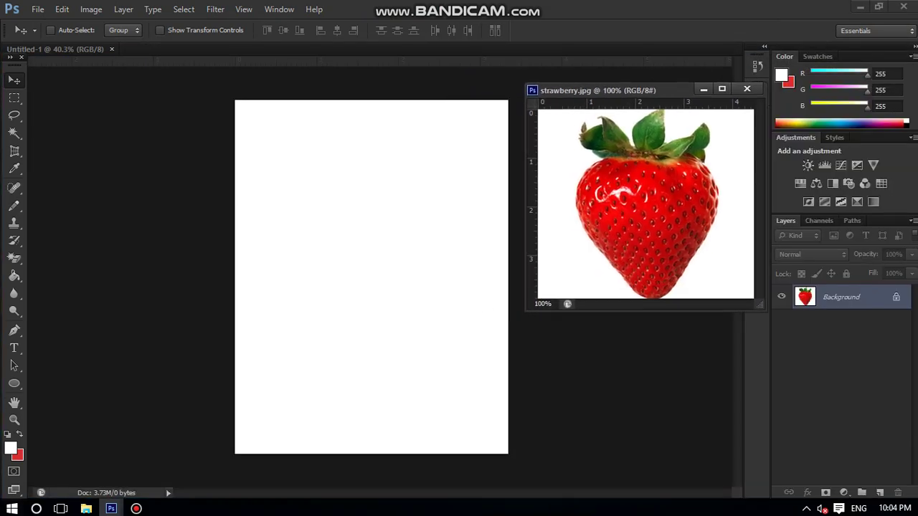
# - Swap colours, open the foreground Color Picker, and try pinks like ed8ed6 and f996e1
pyautogui.press('x')
pyautogui.click(10, 448)
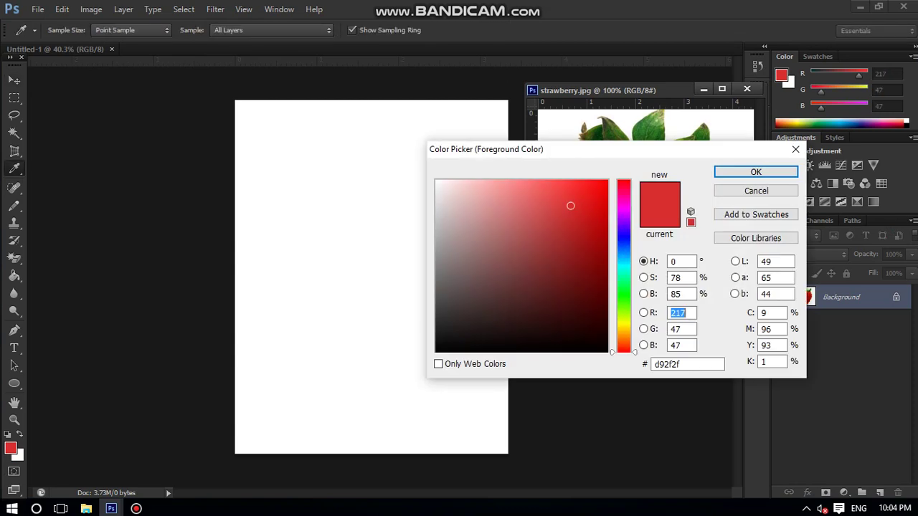
pyautogui.moveTo(623, 351); pyautogui.dragTo(623, 199)
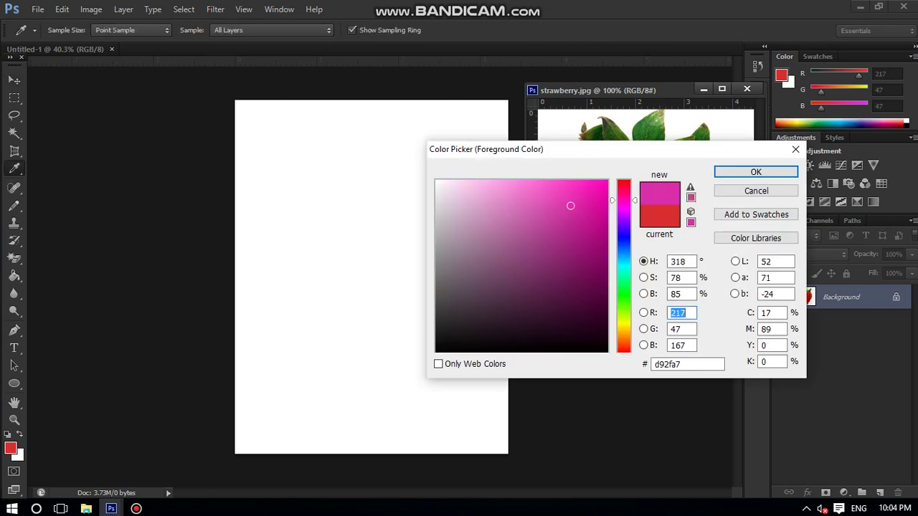
pyautogui.write('ff')
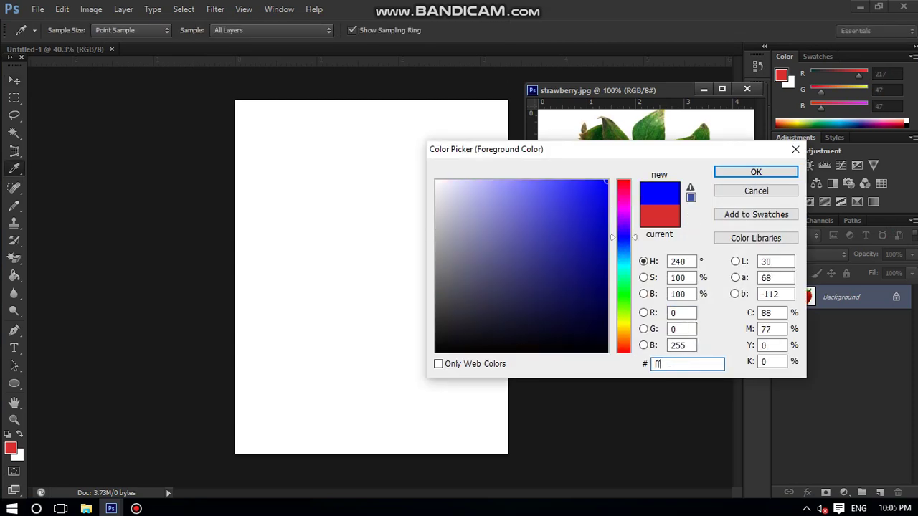
pyautogui.write('add')
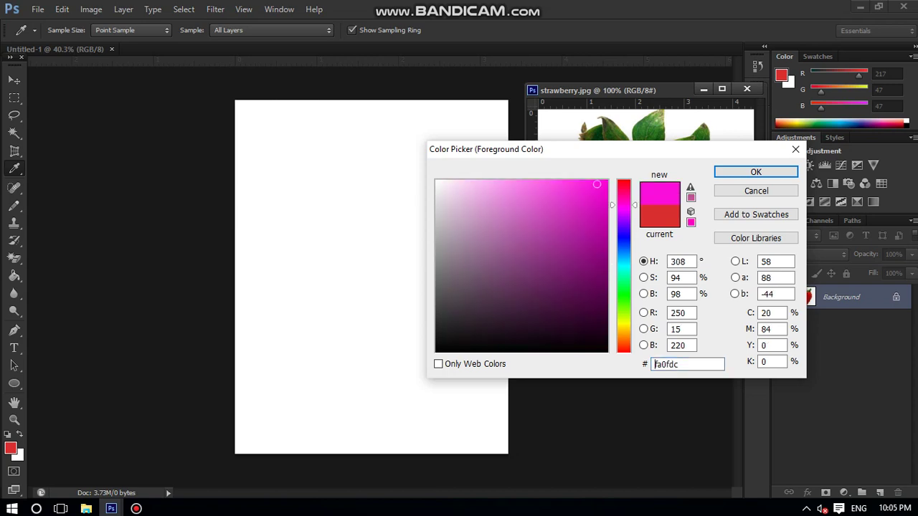
pyautogui.hotkey('ctrl', 'a')
pyautogui.write('ed8ed6')
pyautogui.hotkey('ctrl', 'a')
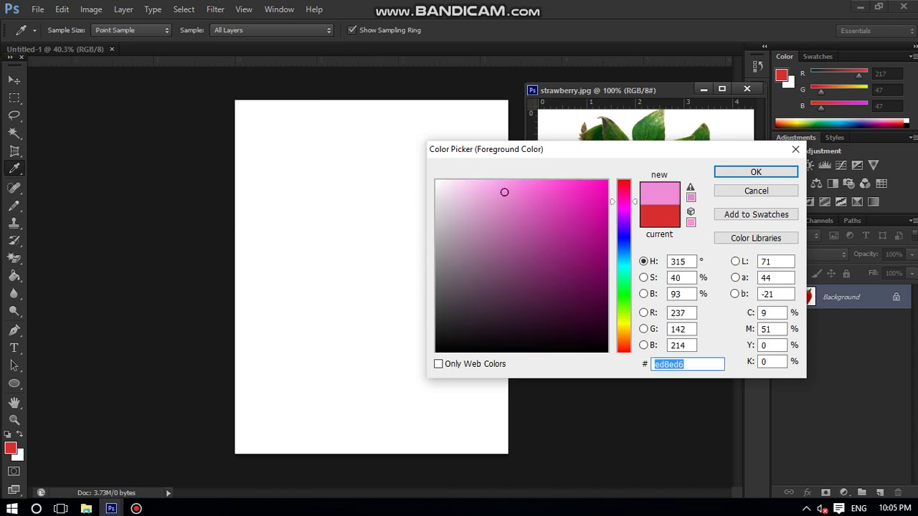
pyautogui.write('f29dde')
pyautogui.hotkey('ctrl', 'a')
pyautogui.write('f996e1')
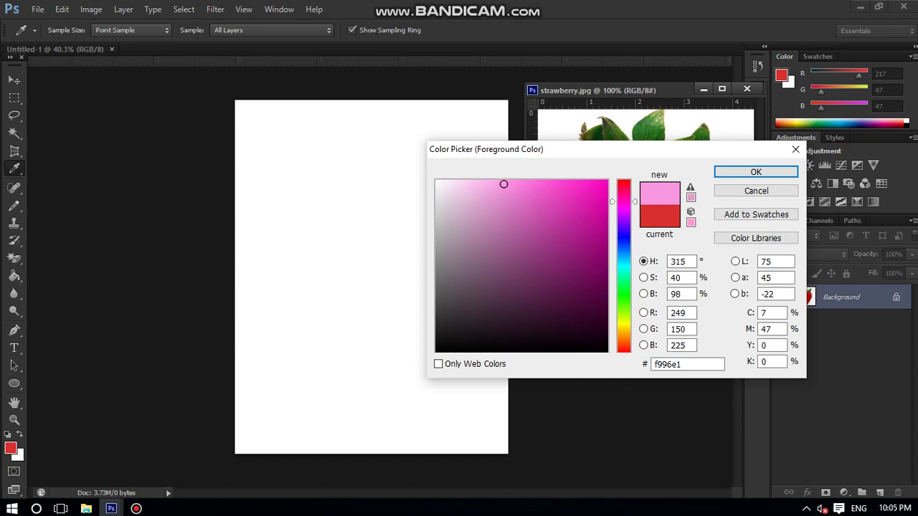
pyautogui.write('ec83d8e78cc7')
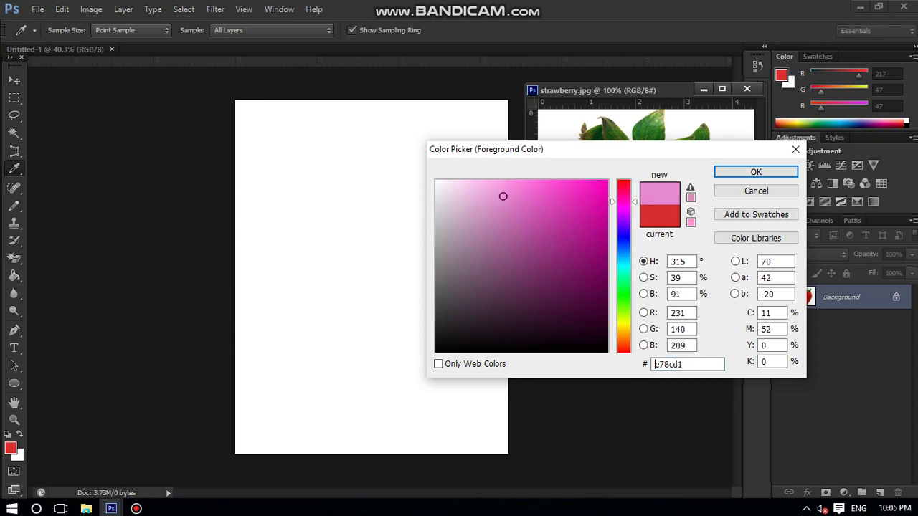
pyautogui.write('e793d3e89ad5')
pyautogui.hotkey('ctrl', 'a')
pyautogui.press('BackSpace')
pyautogui.write('e096cf')
# - Try lighter pink hex values and confirm fea2e7 as the foreground colour
pyautogui.hotkey('ctrl', 'a')
pyautogui.write('edaddd')
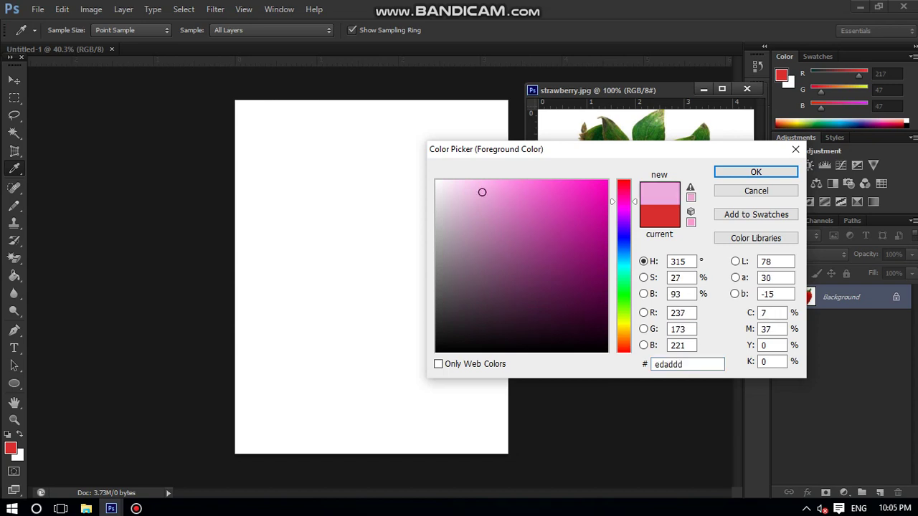
pyautogui.hotkey('ctrl', 'a')
pyautogui.write('f5c5e9')
pyautogui.hotkey('ctrl', 'a')
pyautogui.write('f6bee8f7bae8')
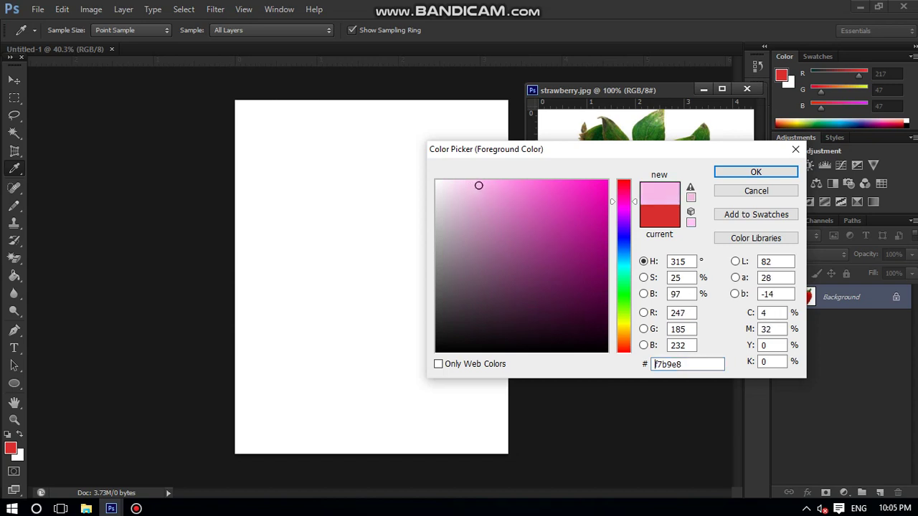
pyautogui.write('f7c3eaf9b9e9')
pyautogui.hotkey('ctrl', 'a')
pyautogui.write('fab3e8')
pyautogui.hotkey('ctrl', 'a')
pyautogui.write('fab1e8')
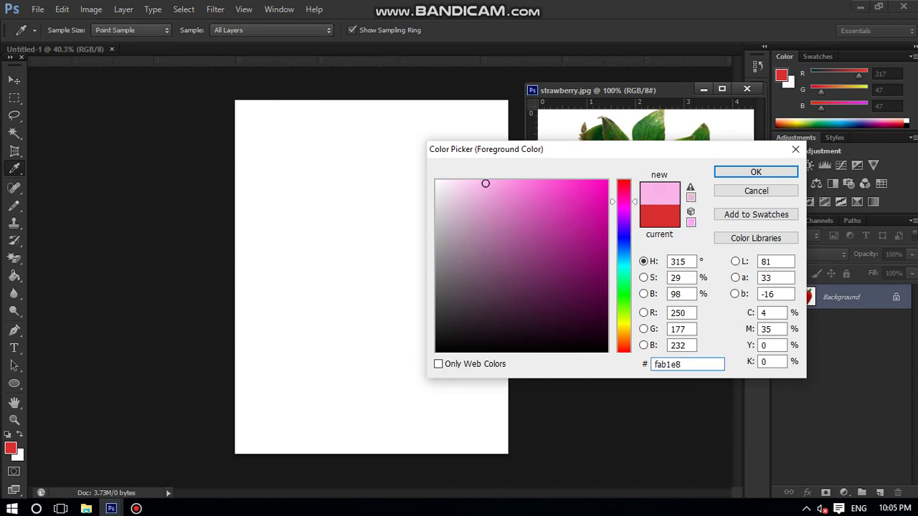
pyautogui.hotkey('ctrl', 'a')
pyautogui.write('f8b9e9')
pyautogui.hotkey('ctrl', 'a')
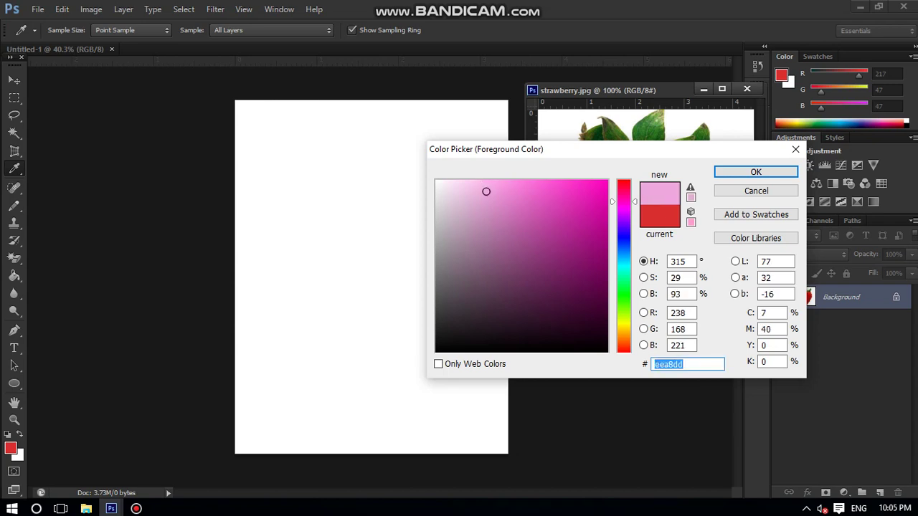
pyautogui.write('f5a8e2')
pyautogui.hotkey('ctrl', 'a')
pyautogui.write('f79ee2')
pyautogui.hotkey('ctrl', 'a')
pyautogui.write('fea2e7')
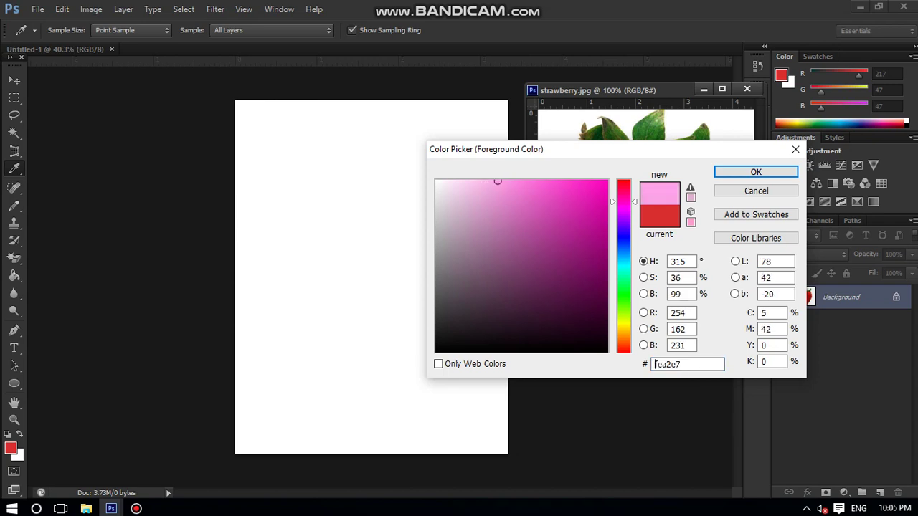
pyautogui.press('Return')
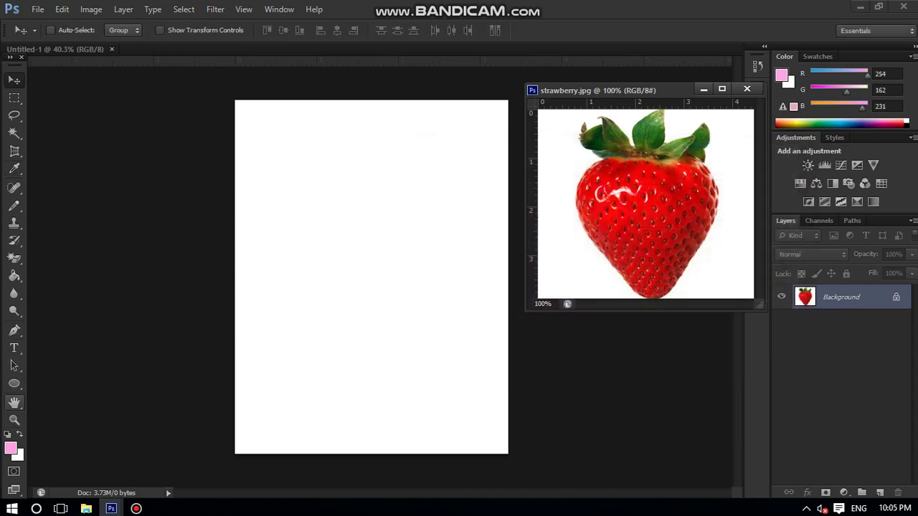
# - Paint-bucket Untitled-1 with the pink and add an empty Layer 1 above it
pyautogui.click(14, 330)
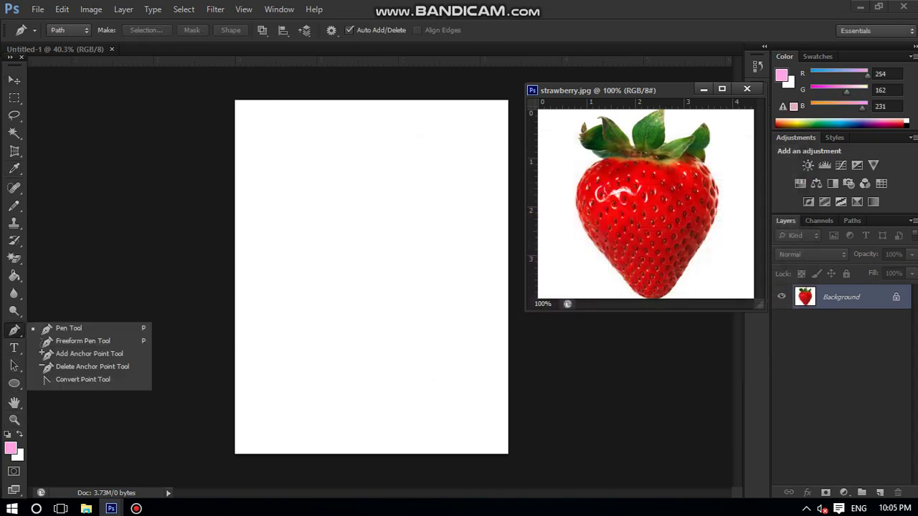
pyautogui.click(62, 328)
pyautogui.click(13, 276)
pyautogui.click(72, 288)
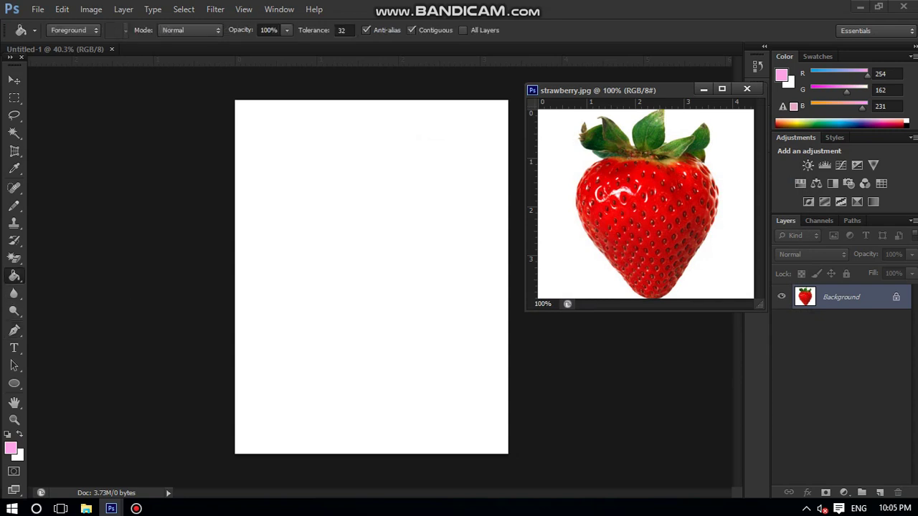
pyautogui.click(54, 49)
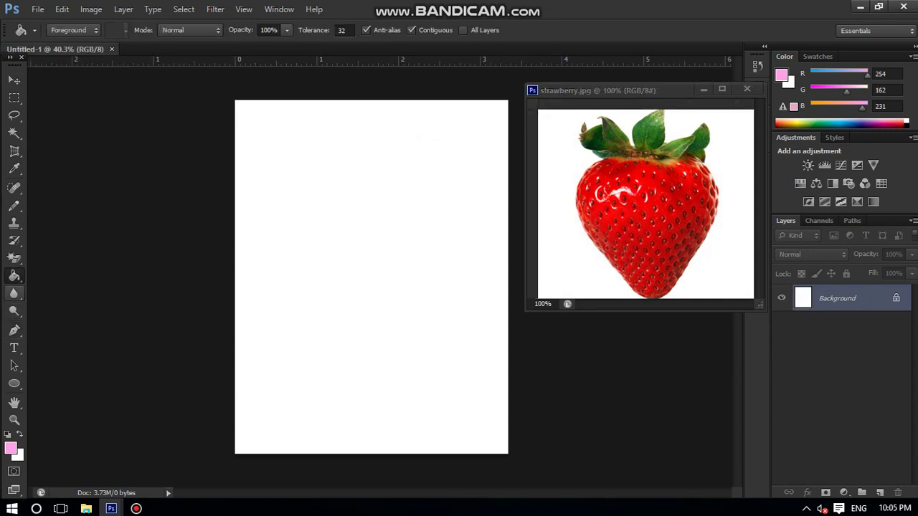
pyautogui.click(423, 138)
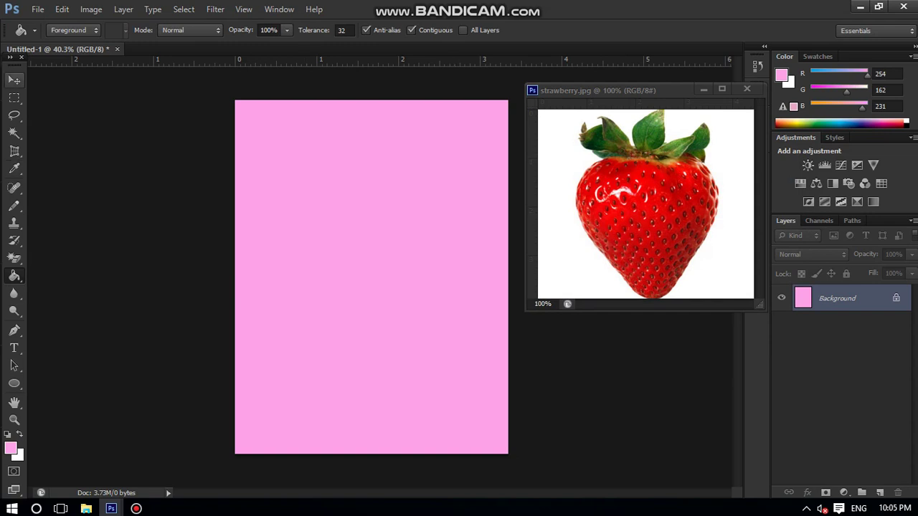
pyautogui.click(13, 79)
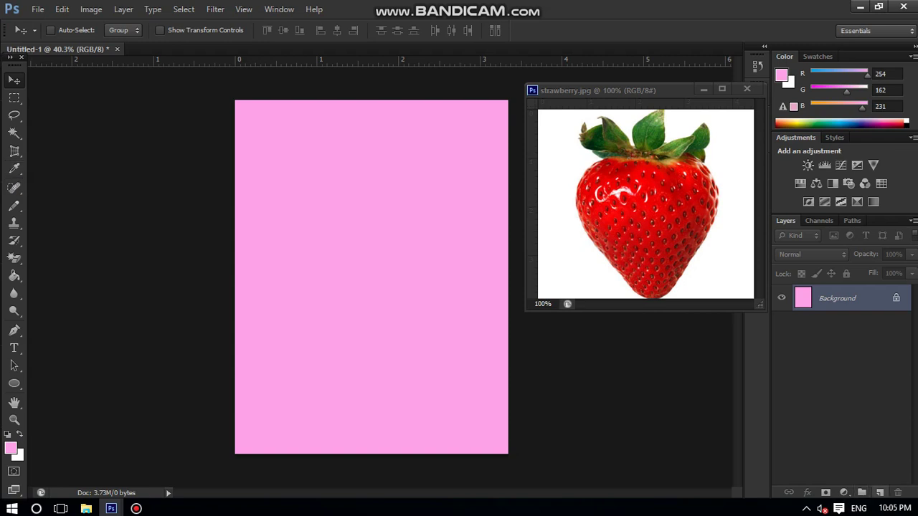
pyautogui.click(879, 492)
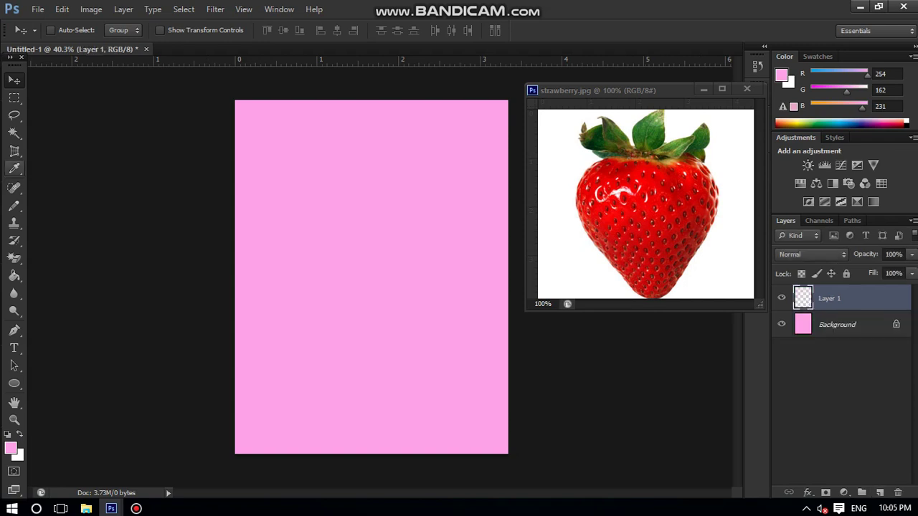
# - Paint a soft white glow across the poster centre with a 473 px, 0% hardness brush
pyautogui.click(14, 168)
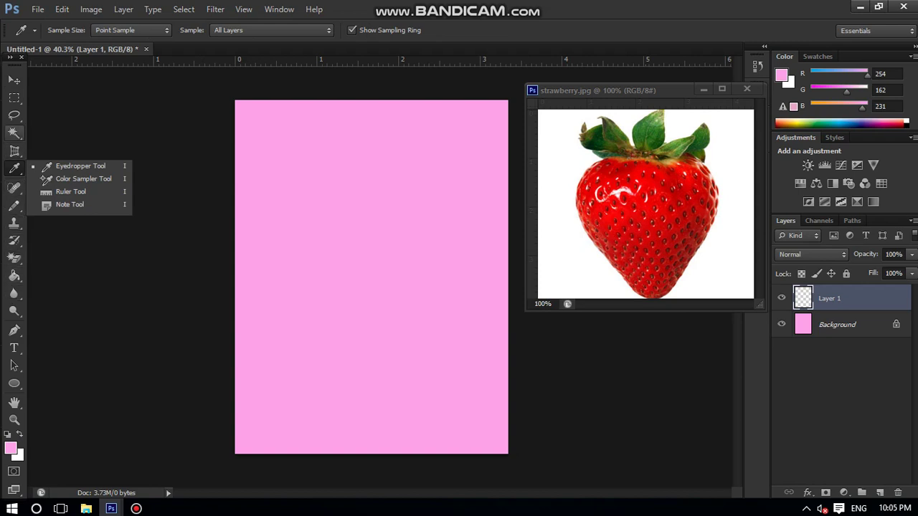
pyautogui.click(14, 206)
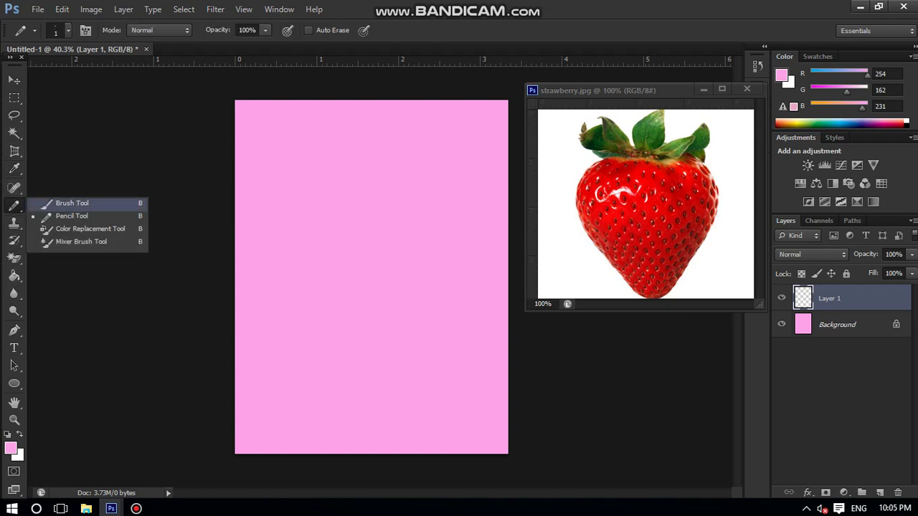
pyautogui.click(72, 205)
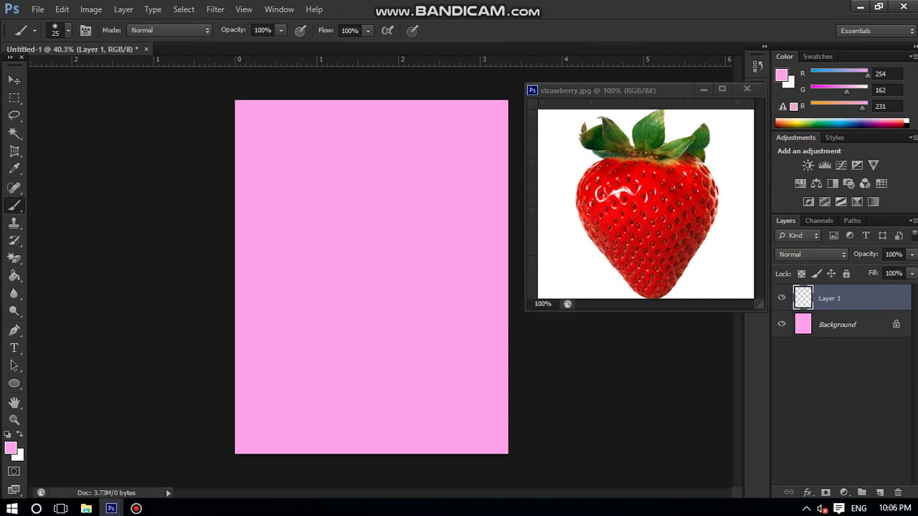
pyautogui.click(68, 30)
pyautogui.moveTo(36, 73); pyautogui.dragTo(57, 73)
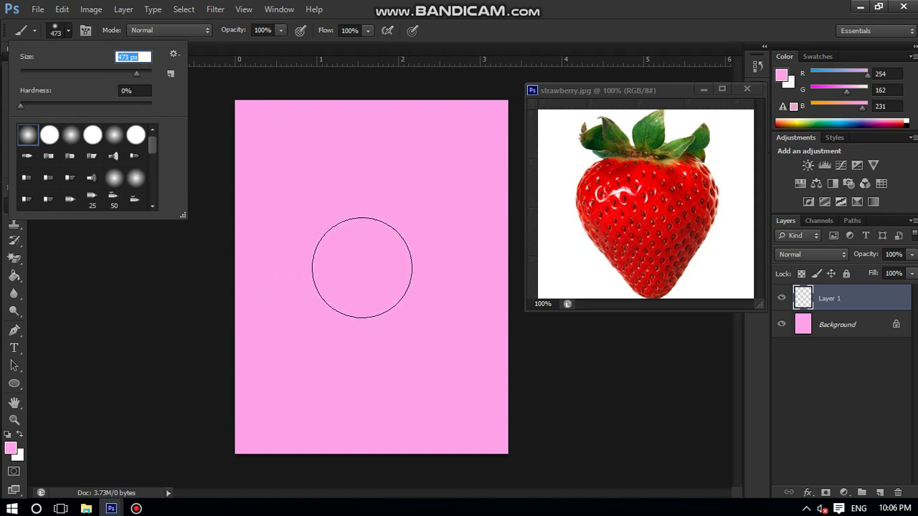
pyautogui.click(359, 268)
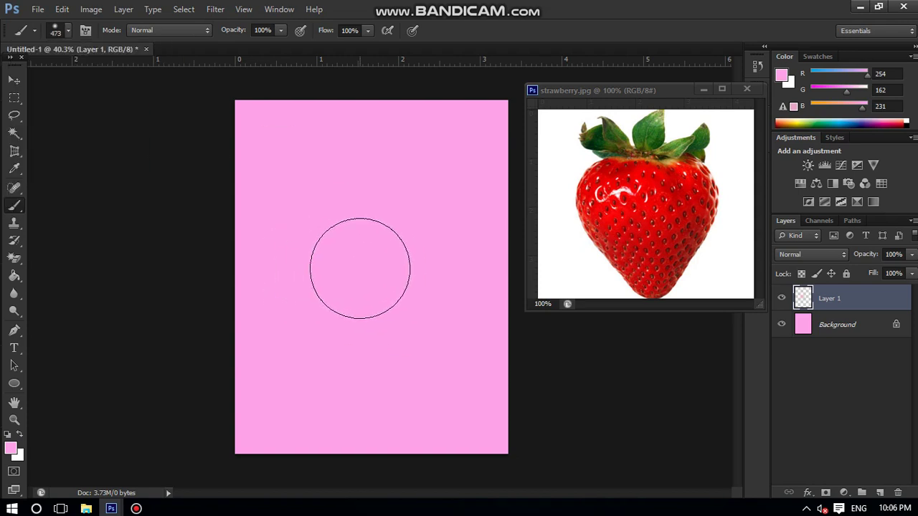
pyautogui.click(19, 435)
pyautogui.click(370, 262)
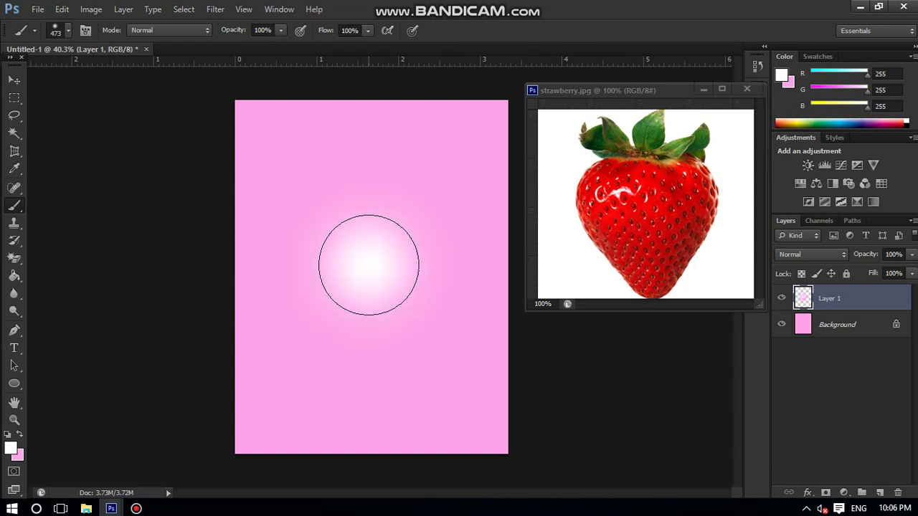
pyautogui.moveTo(311, 270)
pyautogui.mouseDown()
pyautogui.moveTo(388, 273)
pyautogui.moveTo(412, 291)
pyautogui.moveTo(340, 302)
pyautogui.moveTo(291, 271)
pyautogui.moveTo(305, 230)
pyautogui.moveTo(428, 236)
pyautogui.moveTo(436, 291)
pyautogui.moveTo(350, 370)
pyautogui.moveTo(406, 330)
pyautogui.moveTo(391, 301)
pyautogui.moveTo(286, 246)
pyautogui.moveTo(365, 222)
pyautogui.mouseUp()
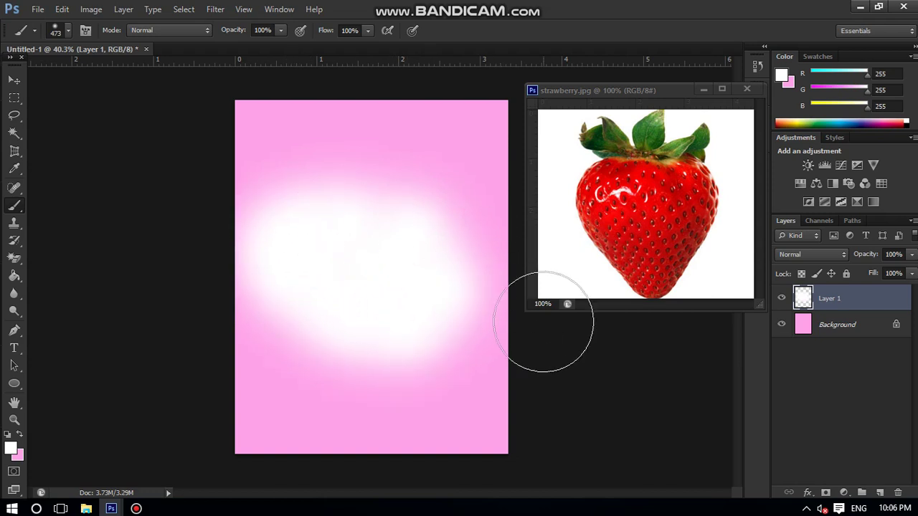
pyautogui.moveTo(402, 264)
pyautogui.mouseDown()
pyautogui.moveTo(442, 261)
pyautogui.moveTo(360, 273)
pyautogui.mouseUp()
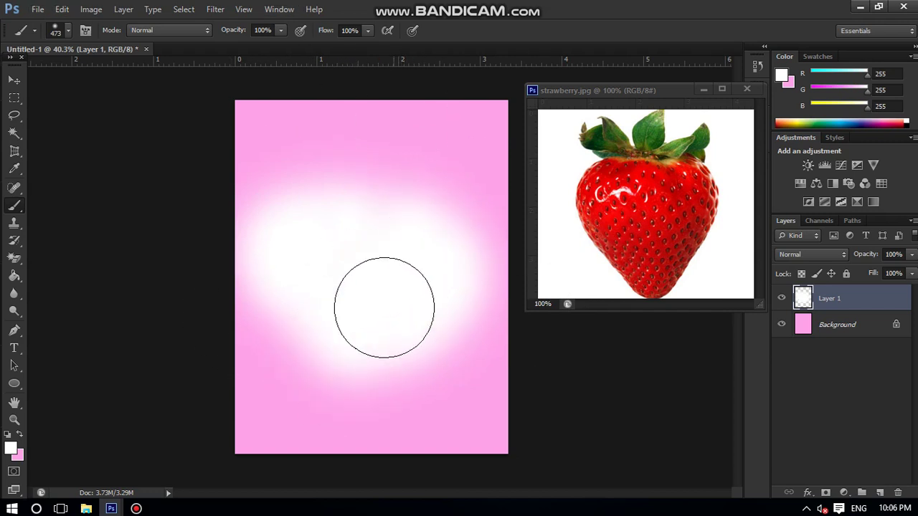
# - Drag the strawberry photo into the poster as a new Layer 2
pyautogui.click(14, 80)
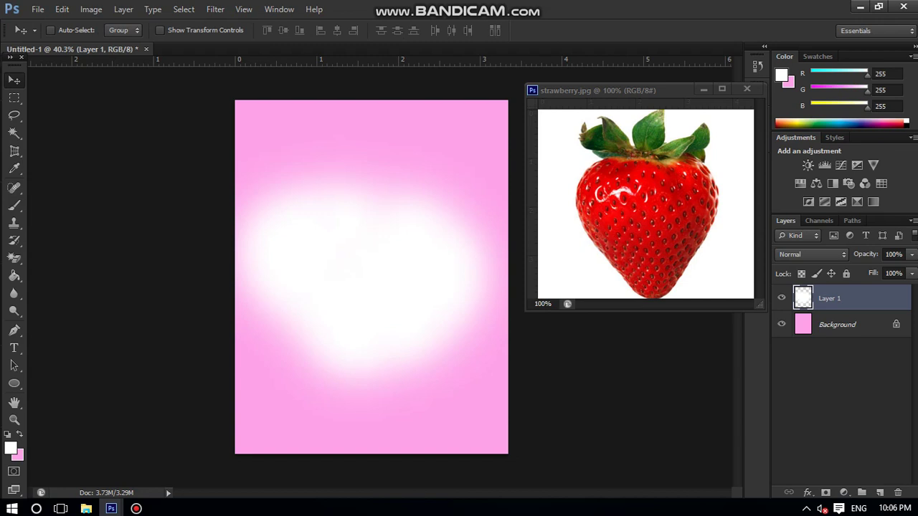
pyautogui.hotkey('ctrl', 'Tab')
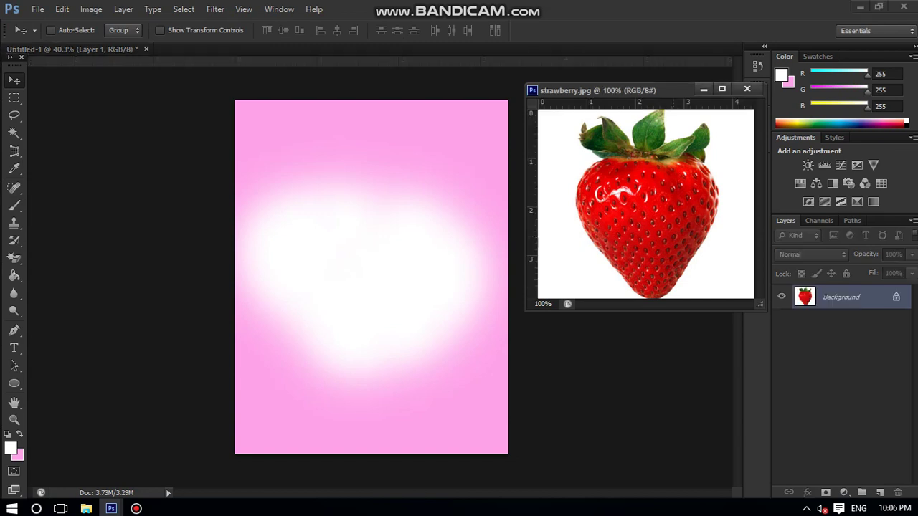
pyautogui.moveTo(544, 176); pyautogui.dragTo(337, 226)
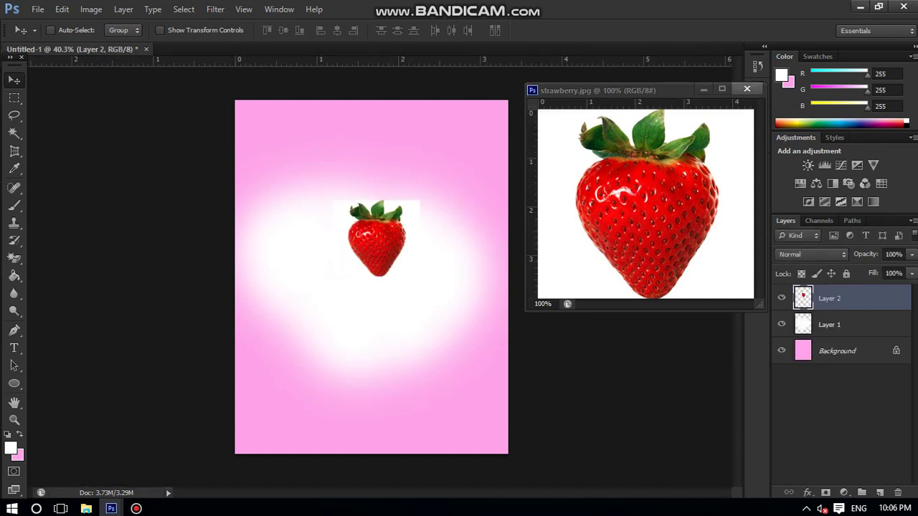
pyautogui.hotkey('ctrl', 't')
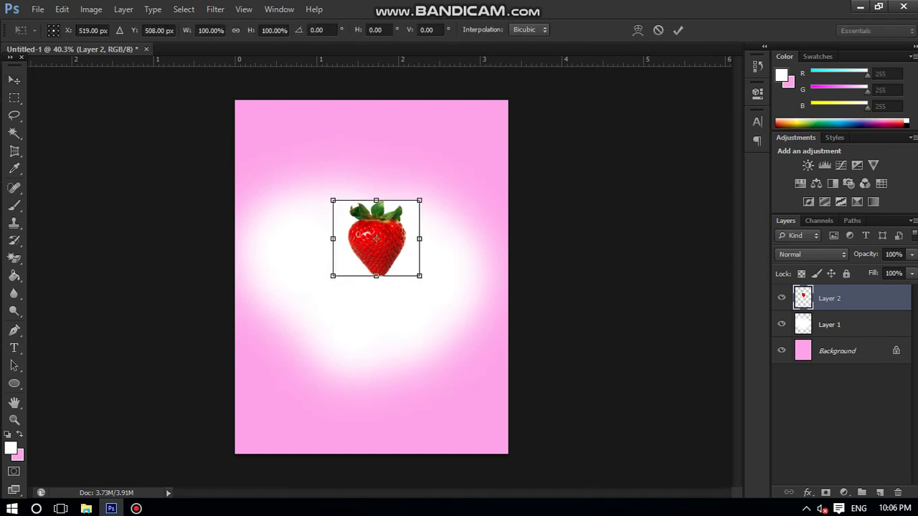
# - Scale the strawberry up to about 280% with Free Transform
pyautogui.moveTo(419, 275); pyautogui.dragTo(510, 358)
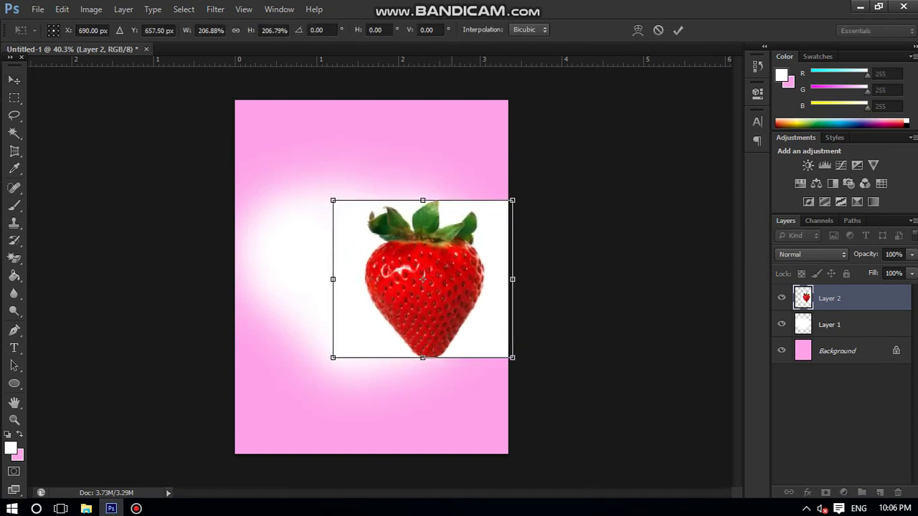
pyautogui.moveTo(459, 256)
pyautogui.mouseDown()
pyautogui.moveTo(409, 258)
pyautogui.moveTo(406, 227)
pyautogui.mouseUp()
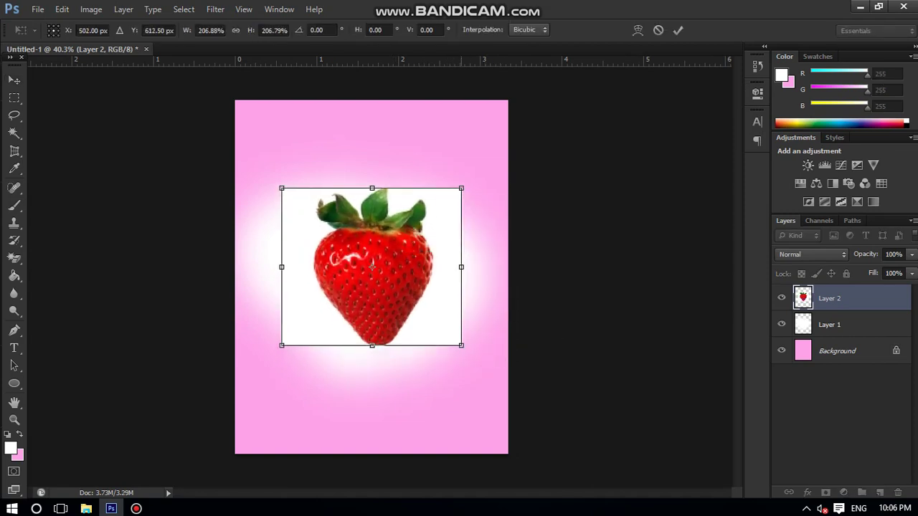
pyautogui.moveTo(461, 345); pyautogui.dragTo(508, 389)
pyautogui.moveTo(421, 293); pyautogui.dragTo(398, 276)
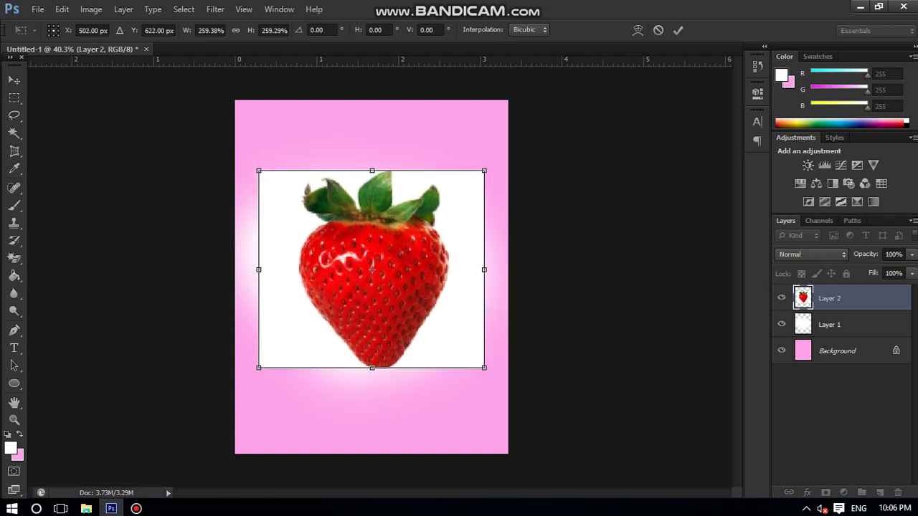
pyautogui.moveTo(484, 368); pyautogui.dragTo(502, 384)
pyautogui.moveTo(445, 308); pyautogui.dragTo(436, 304)
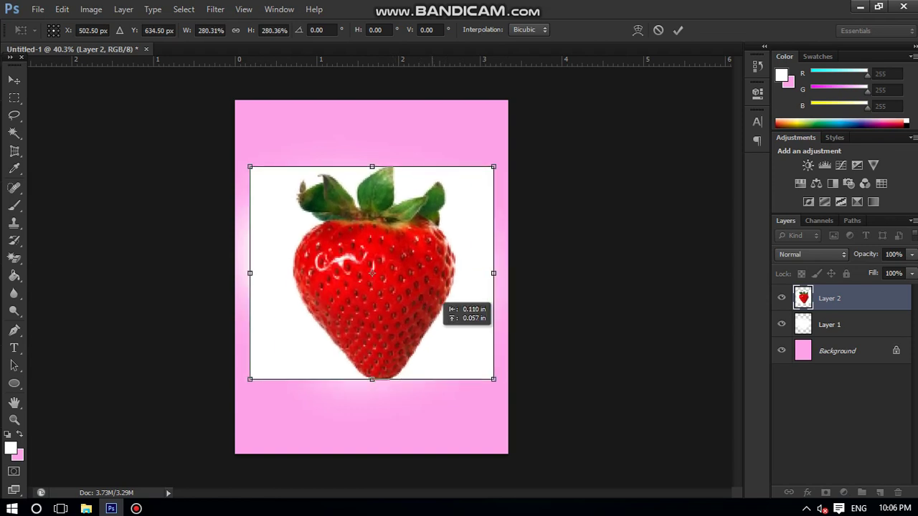
pyautogui.press('Return')
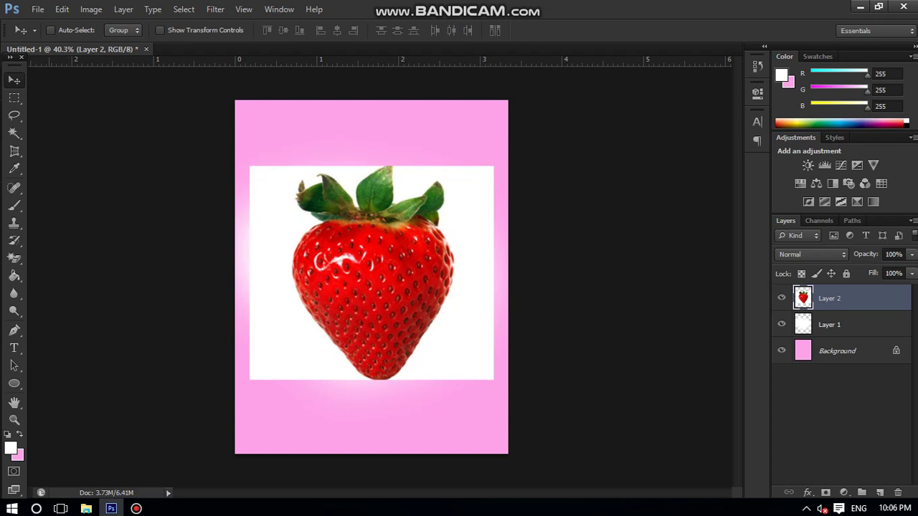
# - Erase the strawberry's white background with the Magic Eraser
pyautogui.click(13, 257)
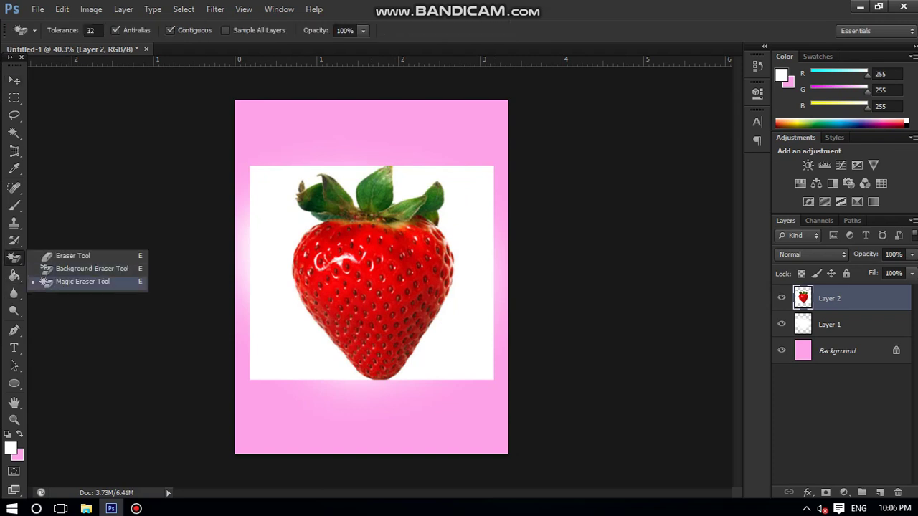
pyautogui.click(81, 281)
pyautogui.click(269, 215)
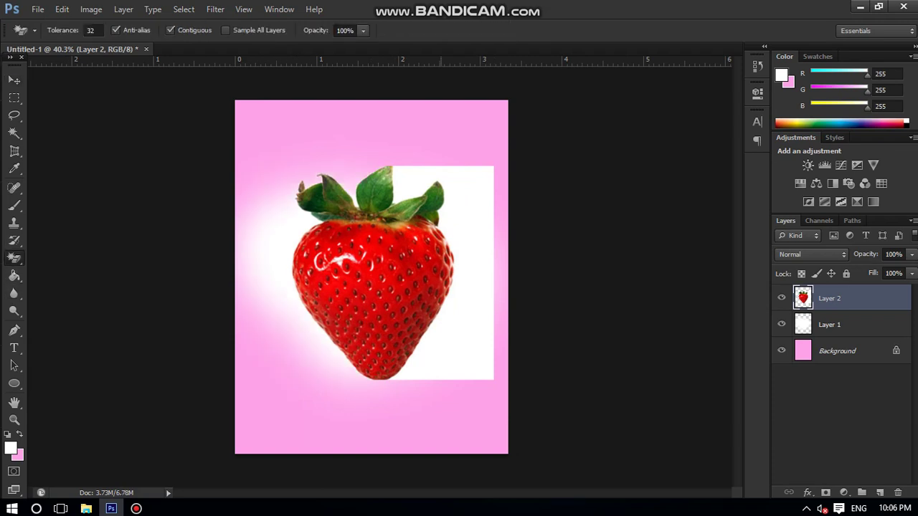
pyautogui.click(433, 197)
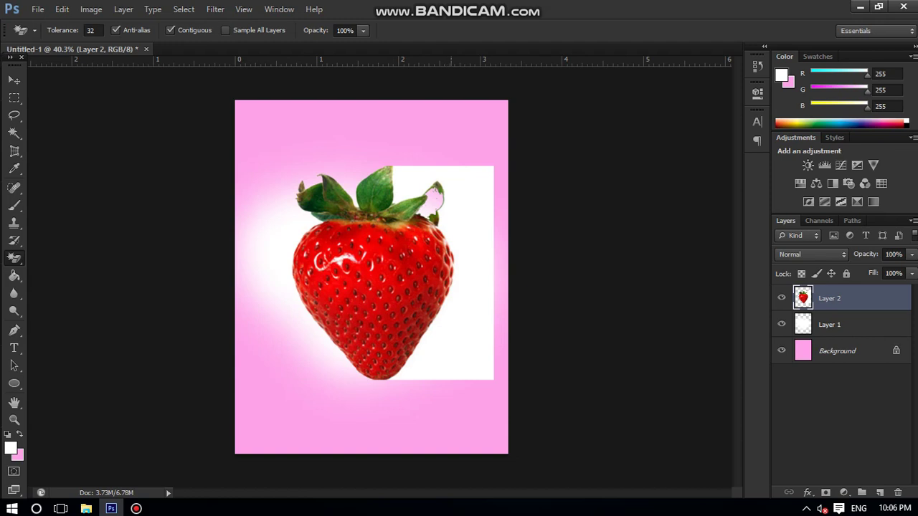
pyautogui.click(466, 273)
# - Reposition the strawberry over the glow, trying and cancelling a tilt and stretch
pyautogui.press('v')
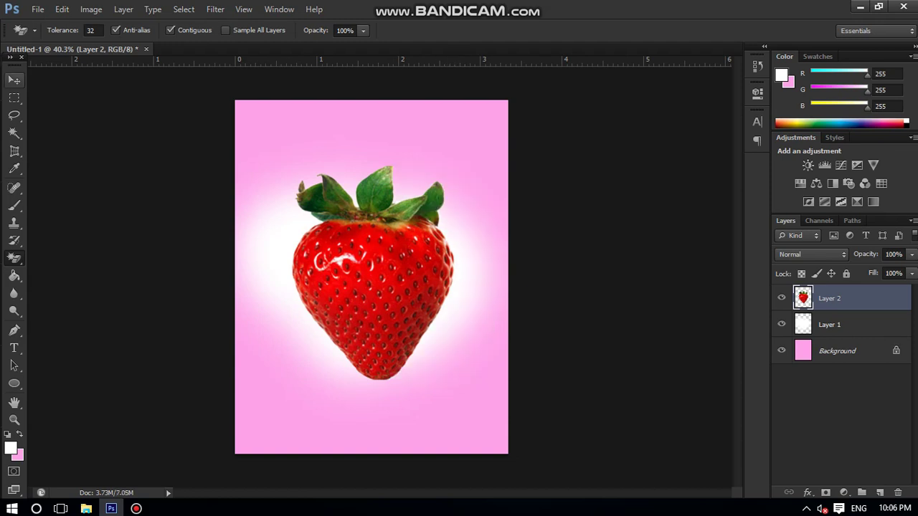
pyautogui.moveTo(389, 263); pyautogui.dragTo(377, 254)
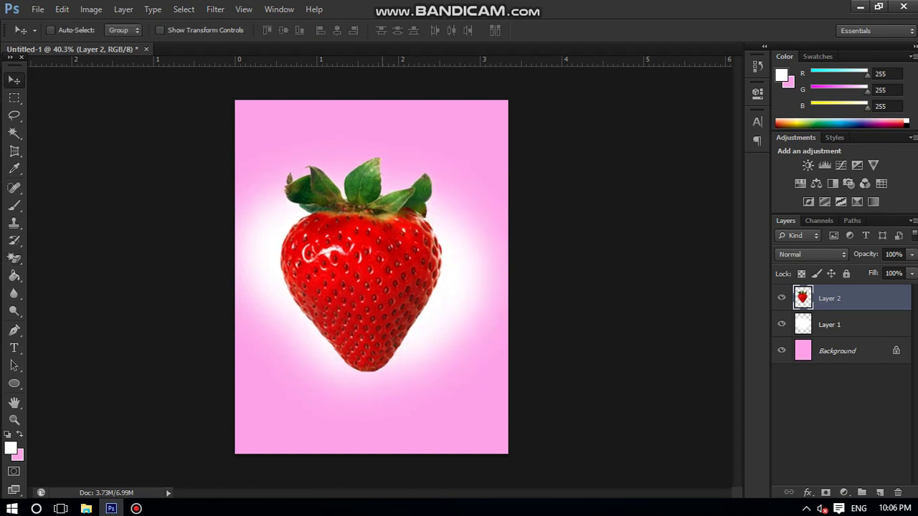
pyautogui.hotkey('ctrl', 't')
pyautogui.moveTo(441, 371); pyautogui.dragTo(445, 375)
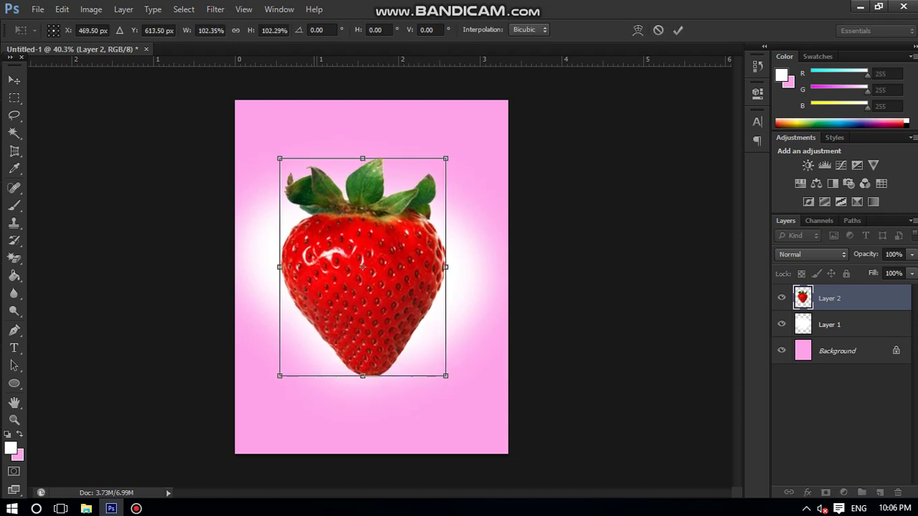
pyautogui.moveTo(275, 147); pyautogui.dragTo(267, 131)
pyautogui.moveTo(384, 249)
pyautogui.mouseDown()
pyautogui.moveTo(392, 245)
pyautogui.moveTo(372, 267)
pyautogui.mouseUp()
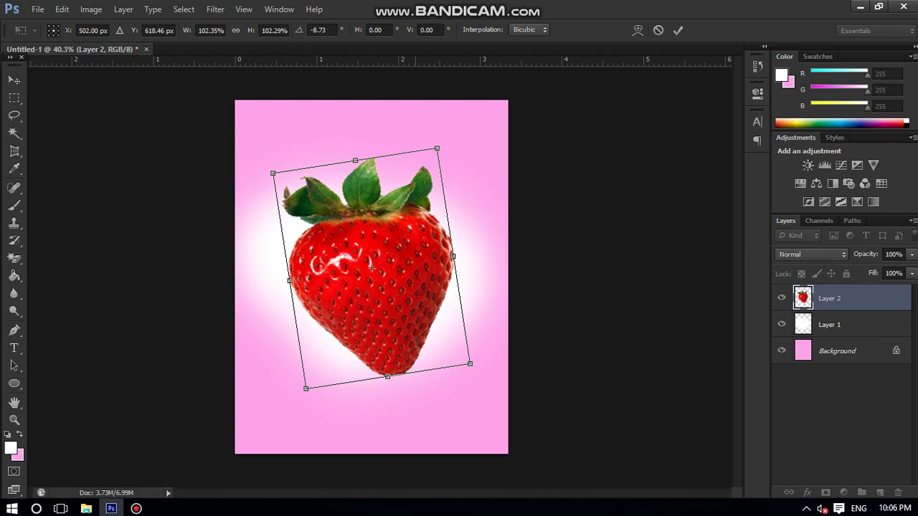
pyautogui.moveTo(387, 376); pyautogui.dragTo(390, 392)
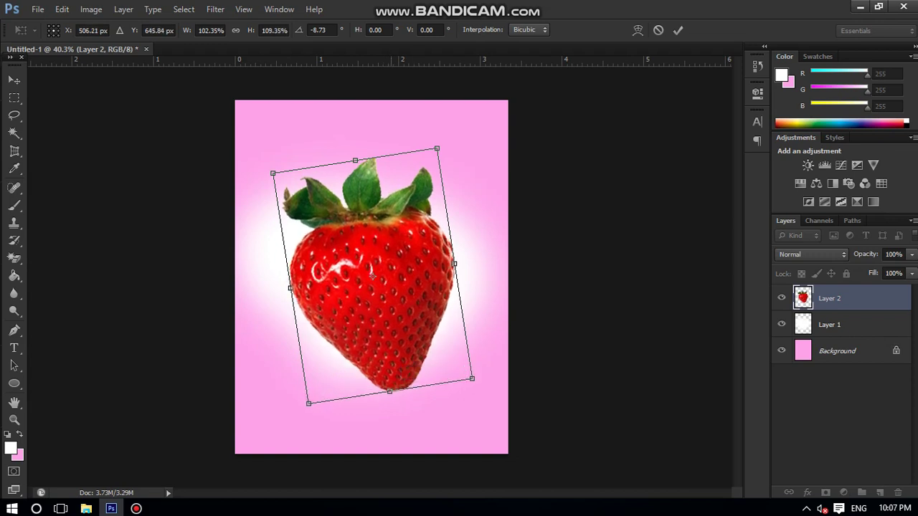
pyautogui.press('Escape')
pyautogui.moveTo(395, 286); pyautogui.dragTo(401, 285)
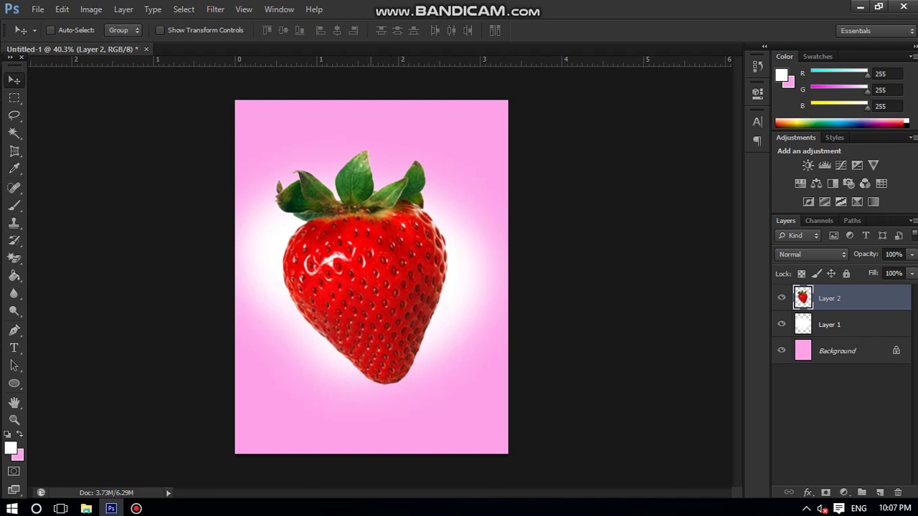
# - Look through the Lasso, Shape, Brush and Eyedropper tool flyouts
pyautogui.click(14, 168)
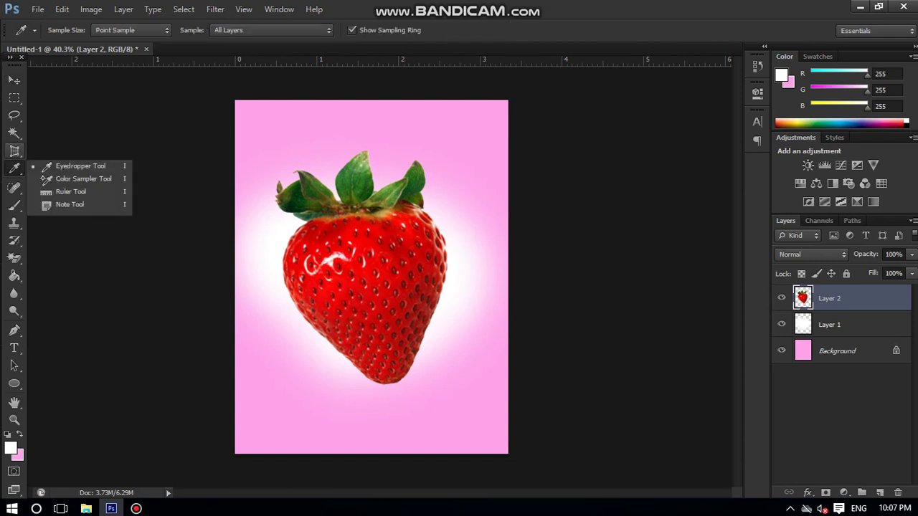
pyautogui.click(14, 115)
pyautogui.click(13, 97)
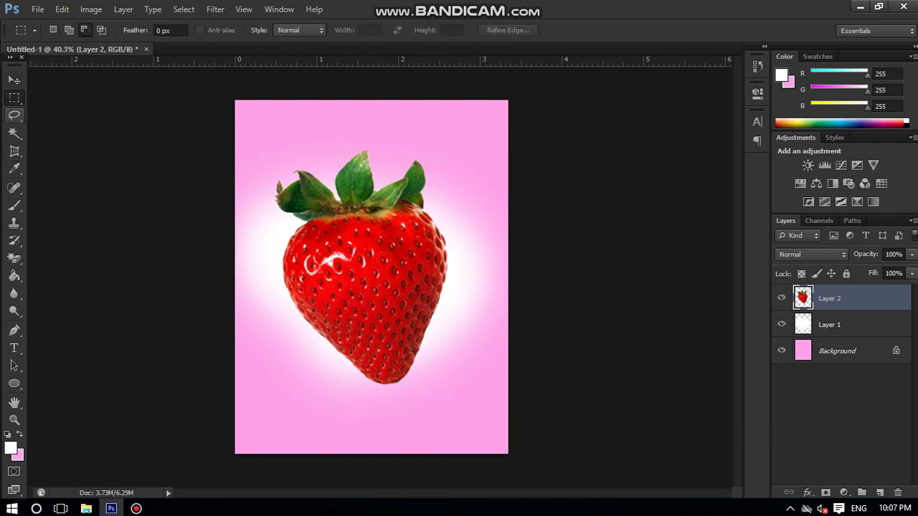
pyautogui.click(14, 115)
pyautogui.click(85, 139)
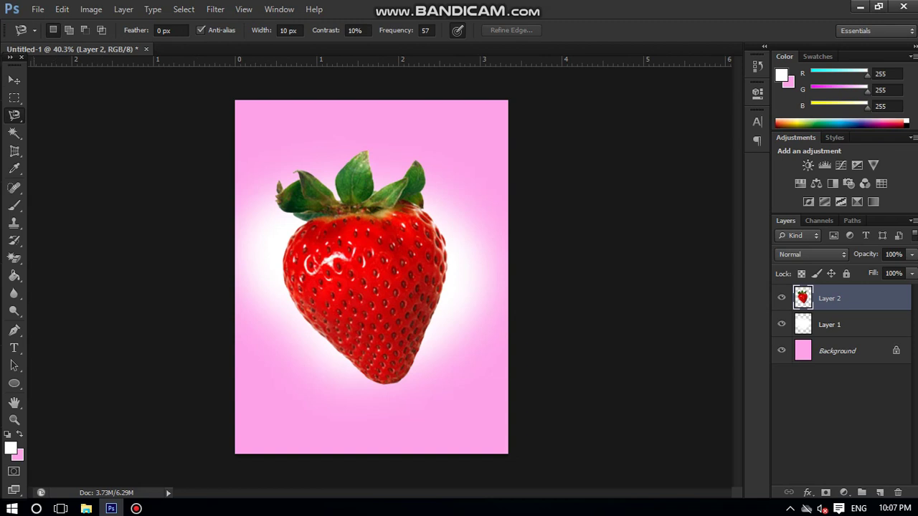
pyautogui.click(14, 115)
pyautogui.click(14, 383)
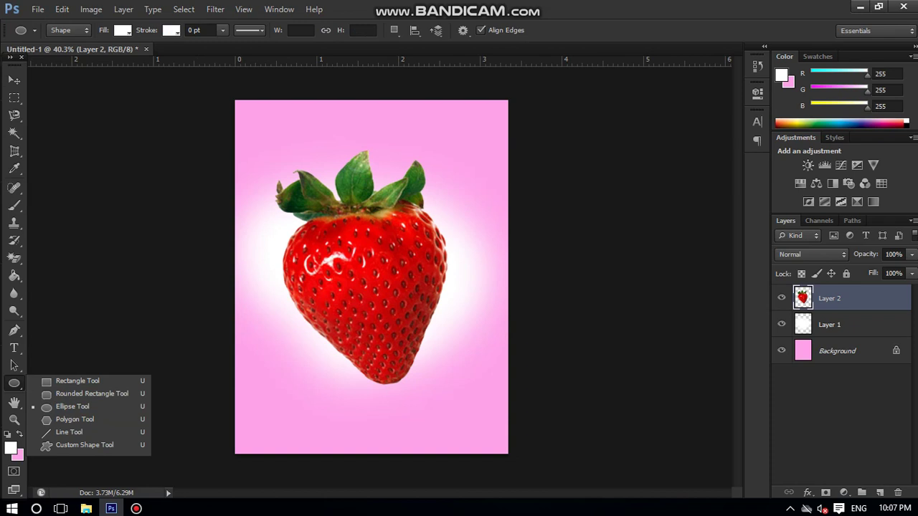
pyautogui.click(14, 205)
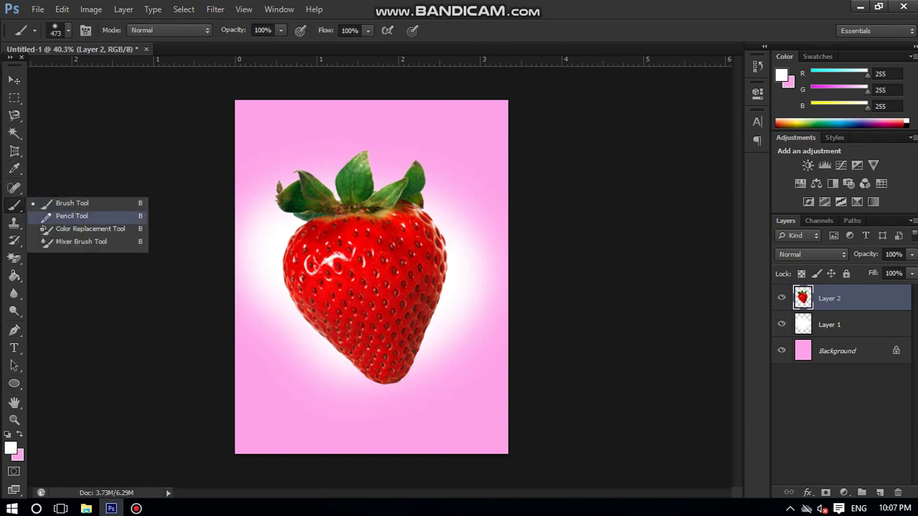
pyautogui.click(15, 169)
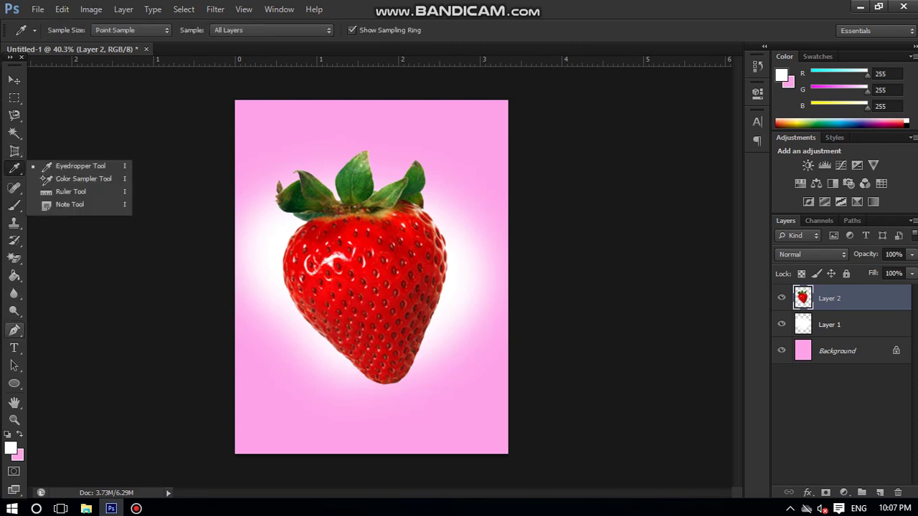
# - Select the Pen Tool and discard a trial two-point path below the strawberry
pyautogui.click(14, 330)
pyautogui.click(68, 328)
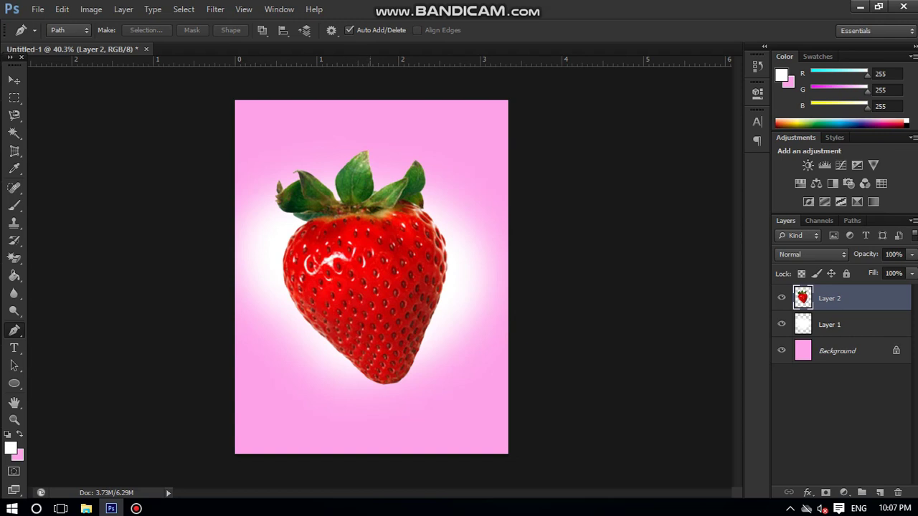
pyautogui.click(310, 359)
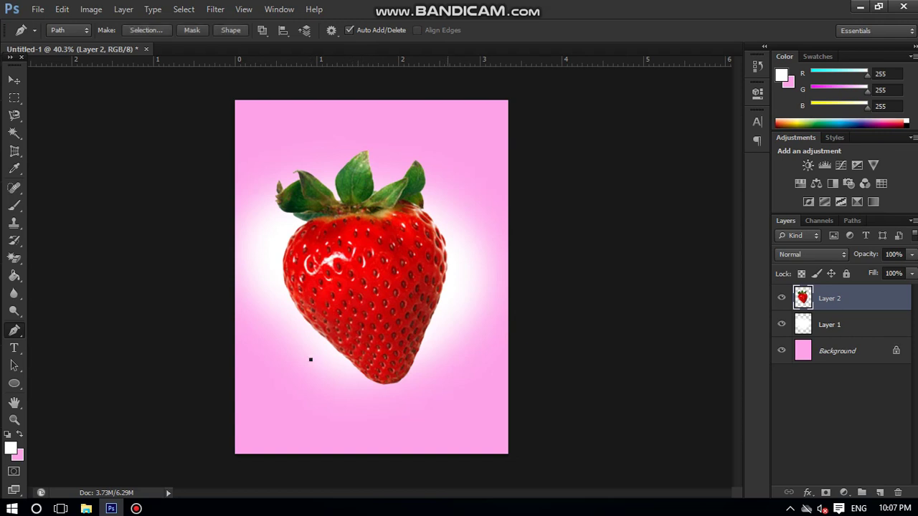
pyautogui.click(449, 337)
pyautogui.press('Escape')
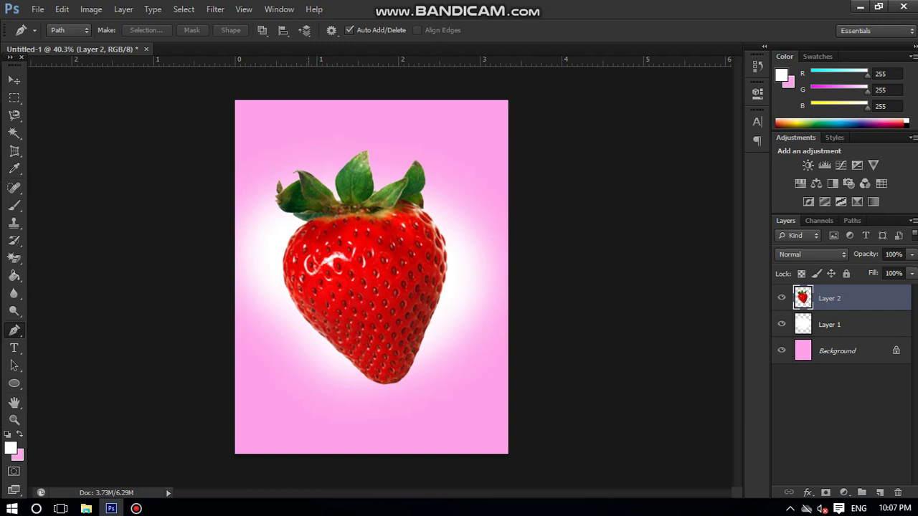
# - Trace a closed pen path around the strawberry's upper portion, curving across its lower part
pyautogui.click(308, 361)
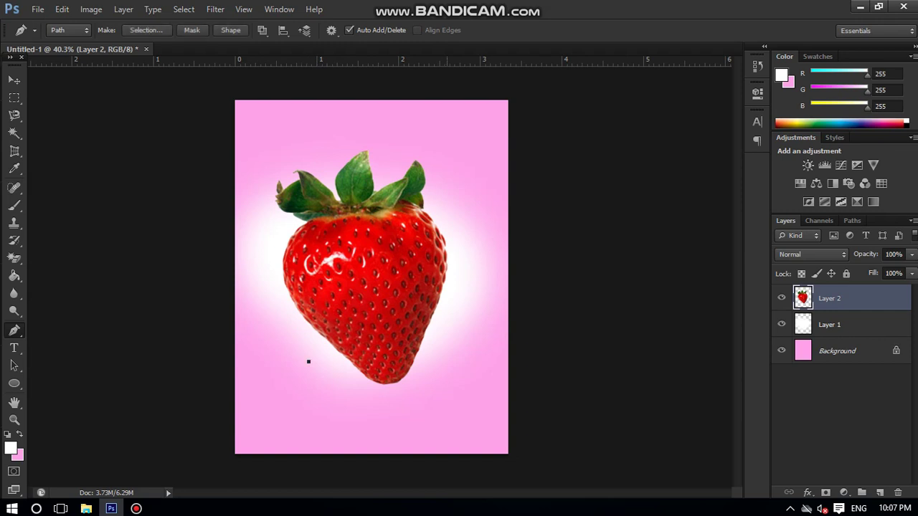
pyautogui.moveTo(447, 326); pyautogui.dragTo(464, 303)
pyautogui.click(467, 229)
pyautogui.click(429, 149)
pyautogui.click(338, 139)
pyautogui.click(251, 170)
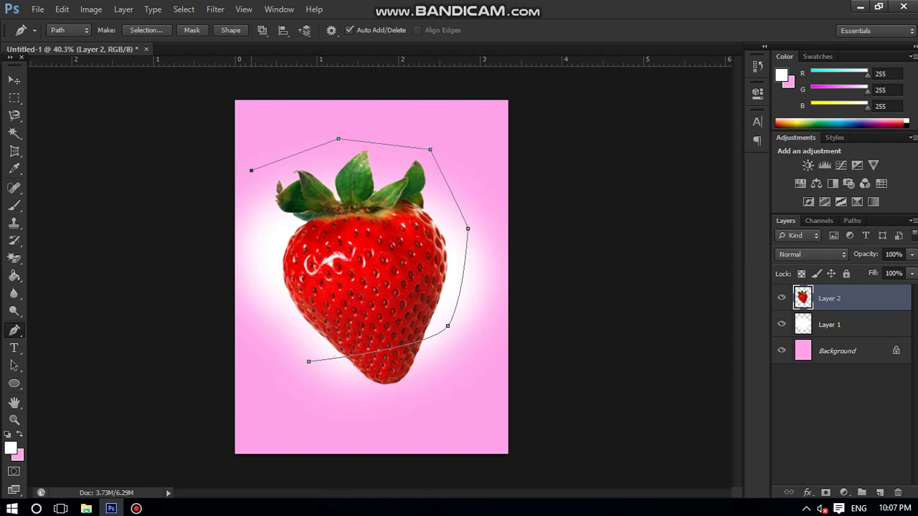
pyautogui.click(256, 249)
pyautogui.click(266, 329)
pyautogui.click(308, 361)
# - Make a 0 px feather selection from the path and cut it onto new Layer 3
pyautogui.rightClick(417, 225)
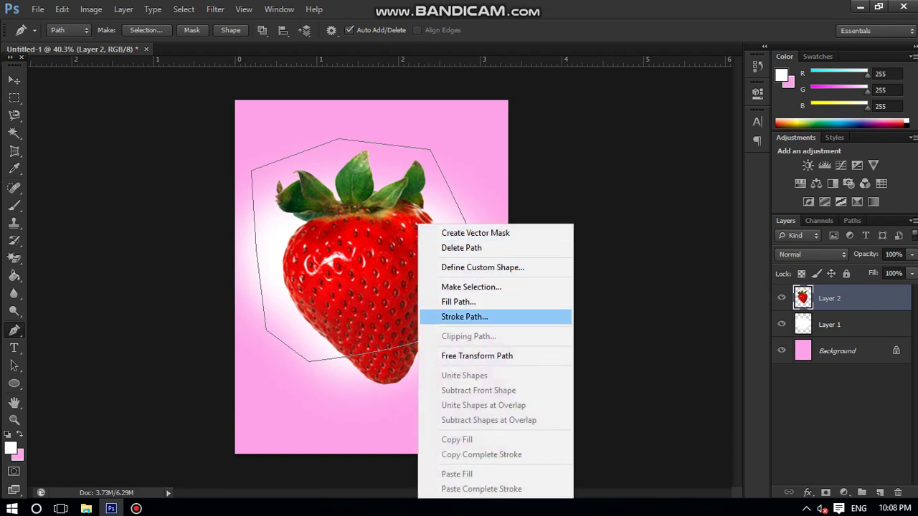
pyautogui.click(471, 287)
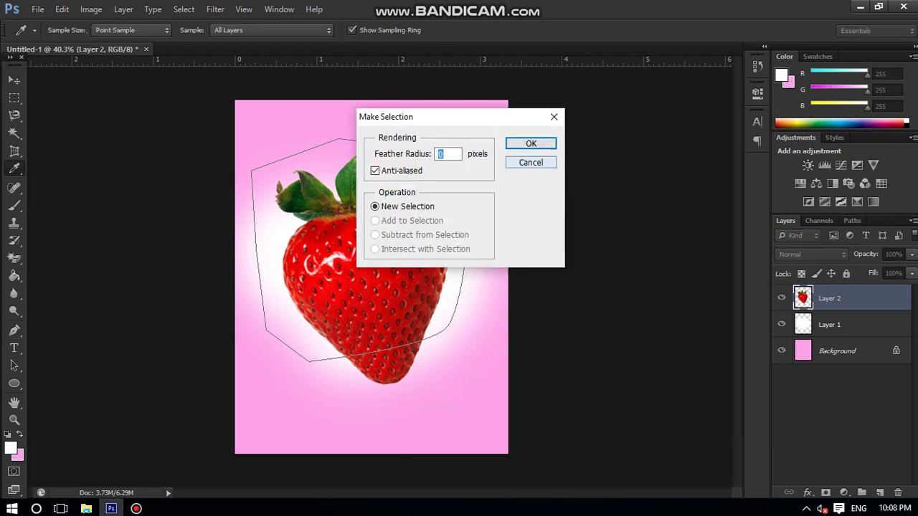
pyautogui.press('Return')
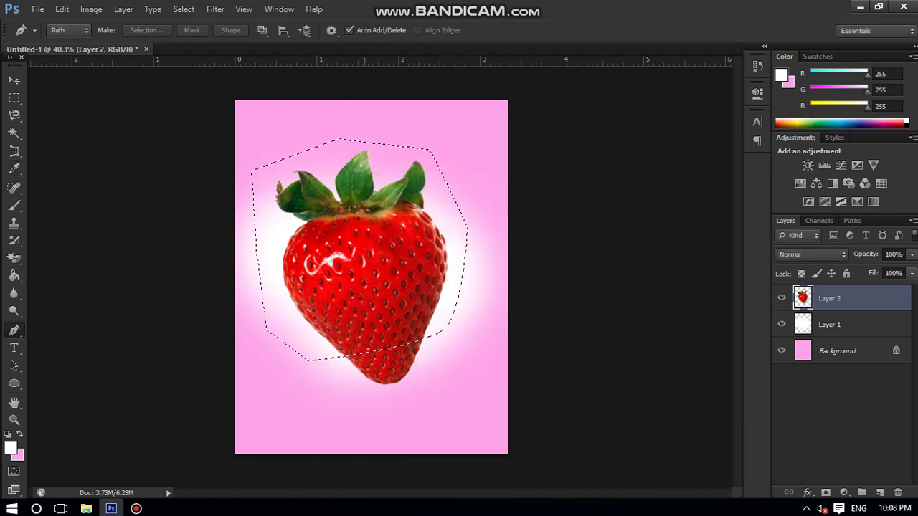
pyautogui.hotkey('ctrl', 'x')
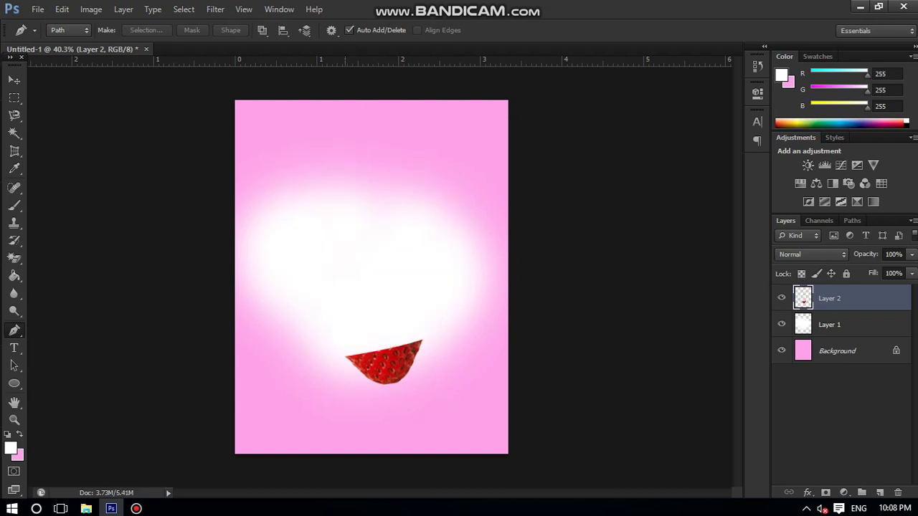
pyautogui.hotkey('ctrl', 'v')
# - Lift Layer 3 to open a gap above the tip, then pen-outline its top part
pyautogui.press('v')
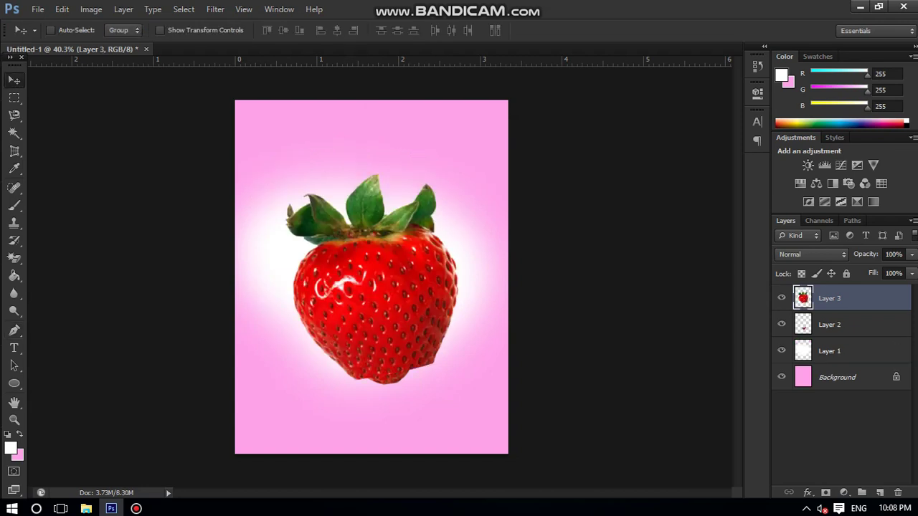
pyautogui.moveTo(412, 299); pyautogui.dragTo(399, 265)
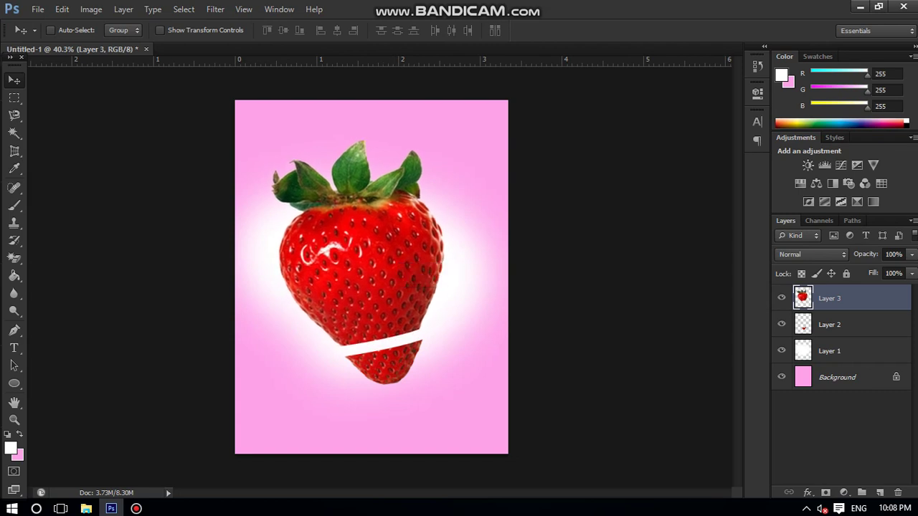
pyautogui.click(15, 330)
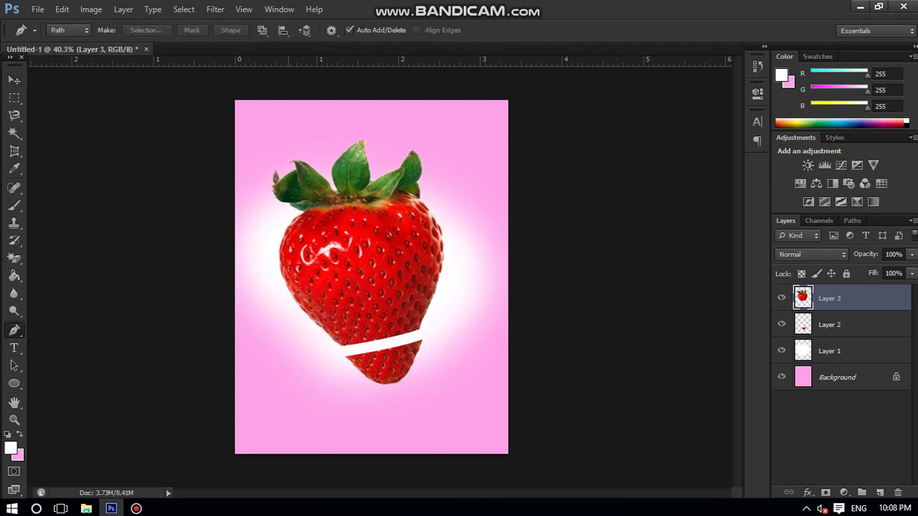
pyautogui.click(291, 330)
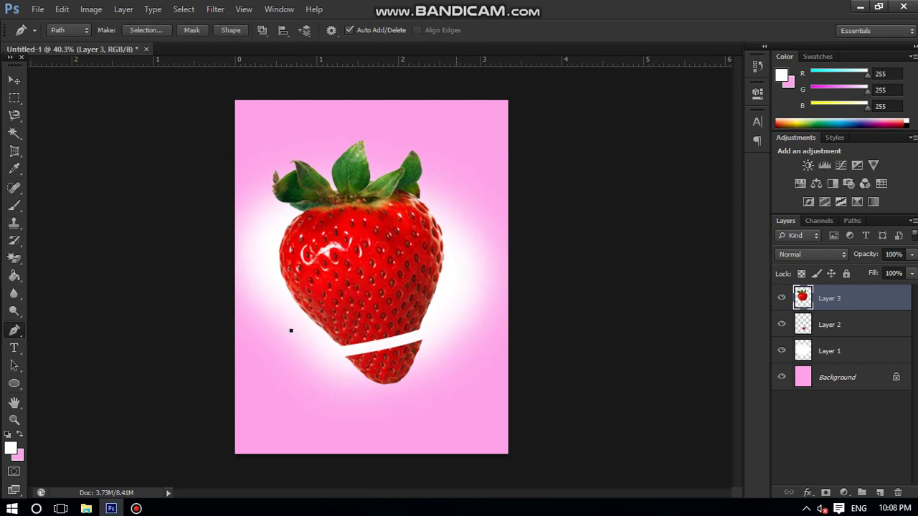
pyautogui.moveTo(458, 290); pyautogui.dragTo(466, 272)
pyautogui.click(474, 220)
pyautogui.click(432, 146)
pyautogui.click(262, 135)
pyautogui.click(262, 211)
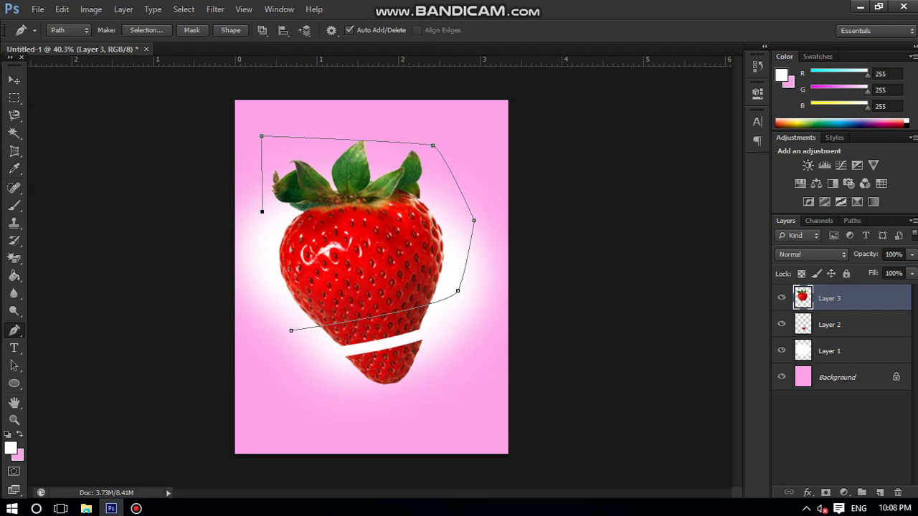
pyautogui.click(291, 331)
# - Convert the outline to a selection and cut the top part onto new Layer 4
pyautogui.rightClick(350, 224)
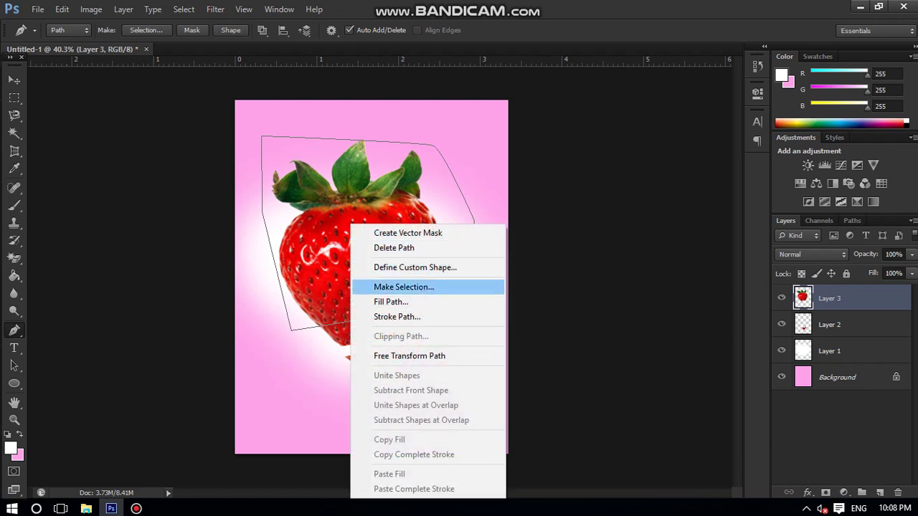
pyautogui.click(387, 287)
pyautogui.click(530, 143)
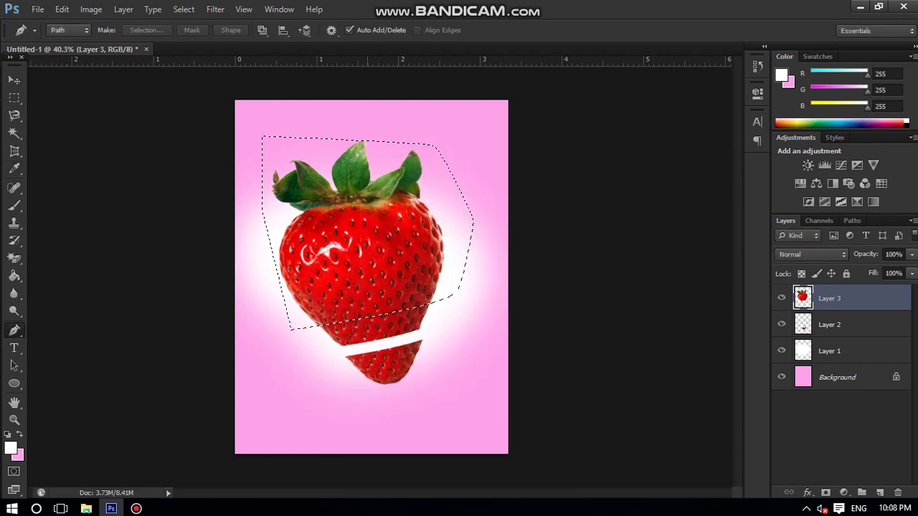
pyautogui.press('Delete')
pyautogui.hotkey('ctrl', 'd')
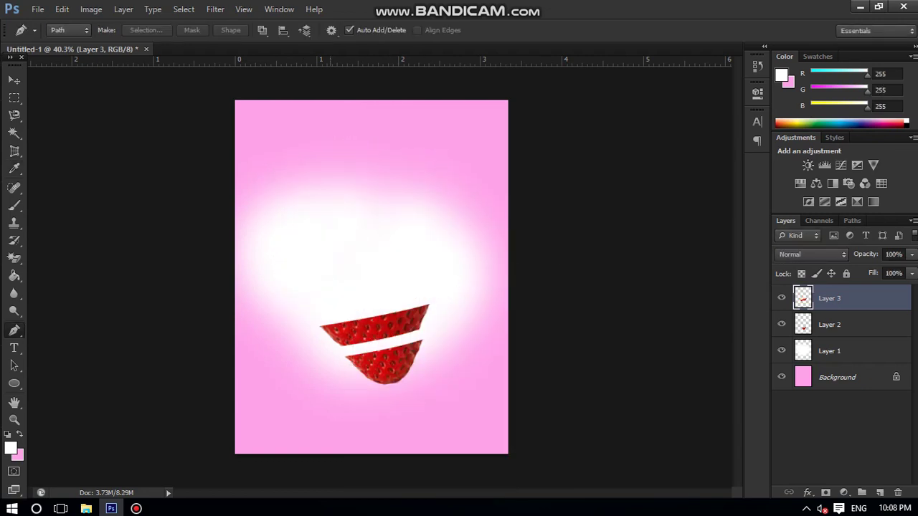
pyautogui.hotkey('ctrl', 'v')
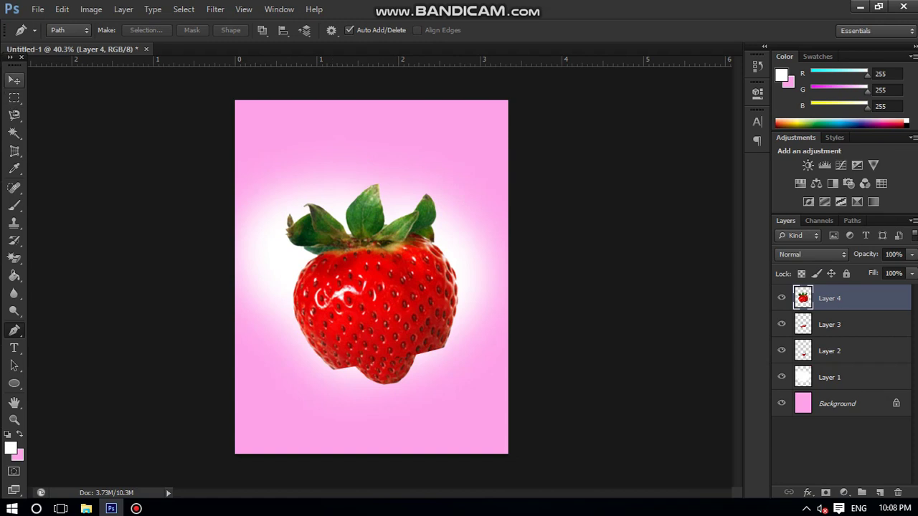
# - Raise Layer 4 to open a second gap, then pen-outline the leafy top
pyautogui.press('v')
pyautogui.moveTo(419, 255); pyautogui.dragTo(391, 193)
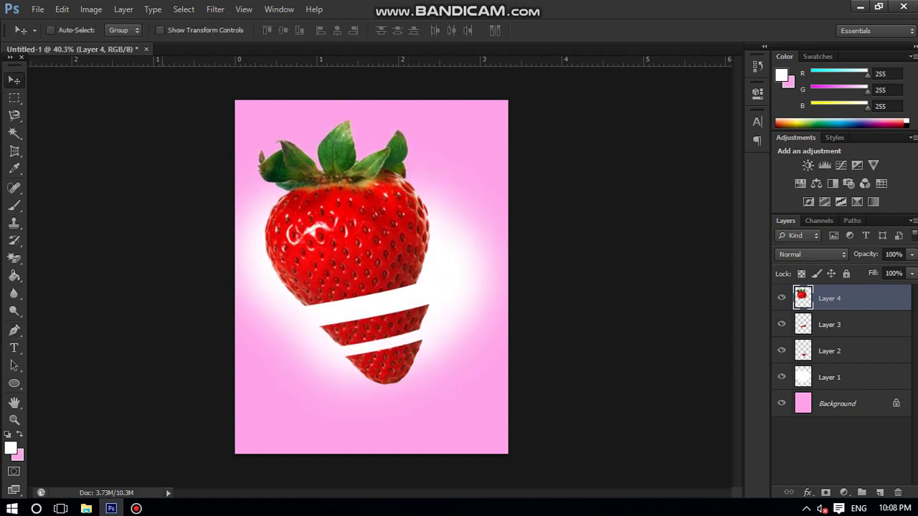
pyautogui.click(14, 330)
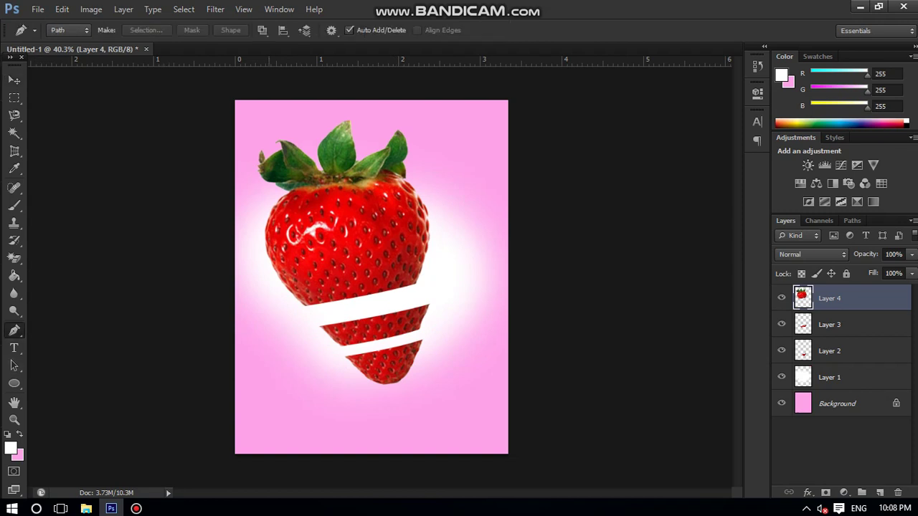
pyautogui.click(267, 285)
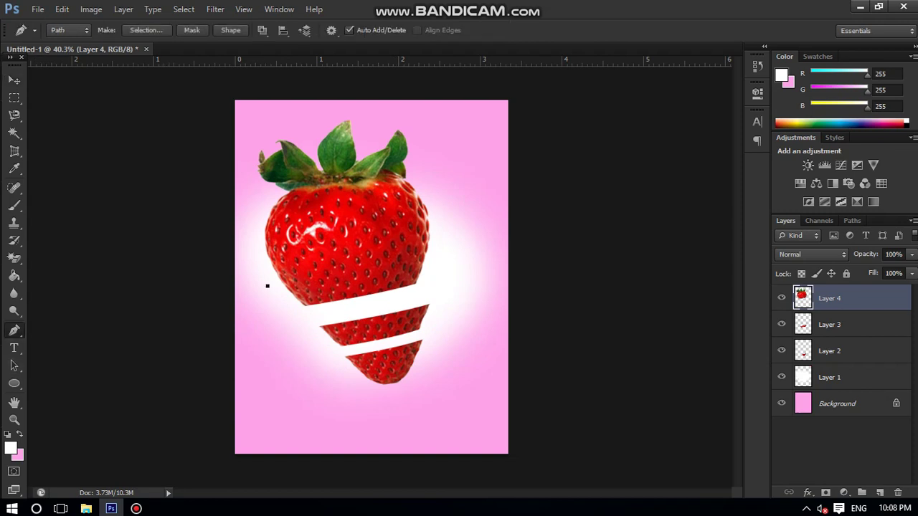
pyautogui.click(448, 248)
pyautogui.moveTo(448, 248); pyautogui.dragTo(459, 232)
pyautogui.click(461, 188)
pyautogui.click(396, 115)
pyautogui.moveTo(308, 116); pyautogui.dragTo(297, 117)
pyautogui.click(246, 135)
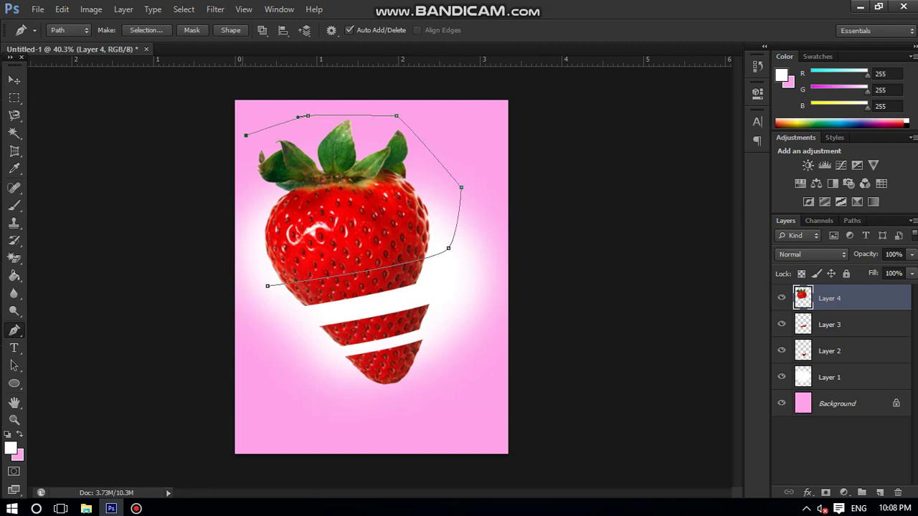
pyautogui.click(254, 270)
pyautogui.click(267, 286)
# - Cut the outlined leafy top onto new Layer 5 and lift it above the slices
pyautogui.rightClick(269, 285)
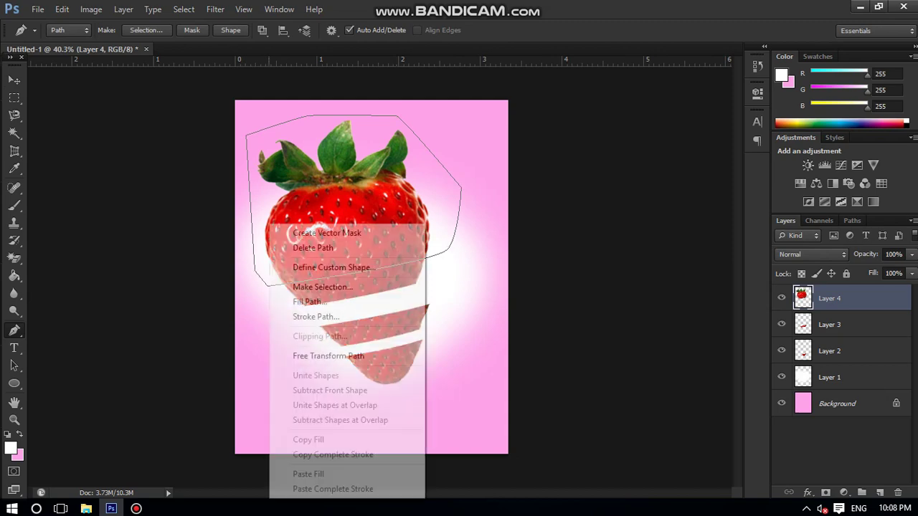
pyautogui.click(319, 287)
pyautogui.press('Return')
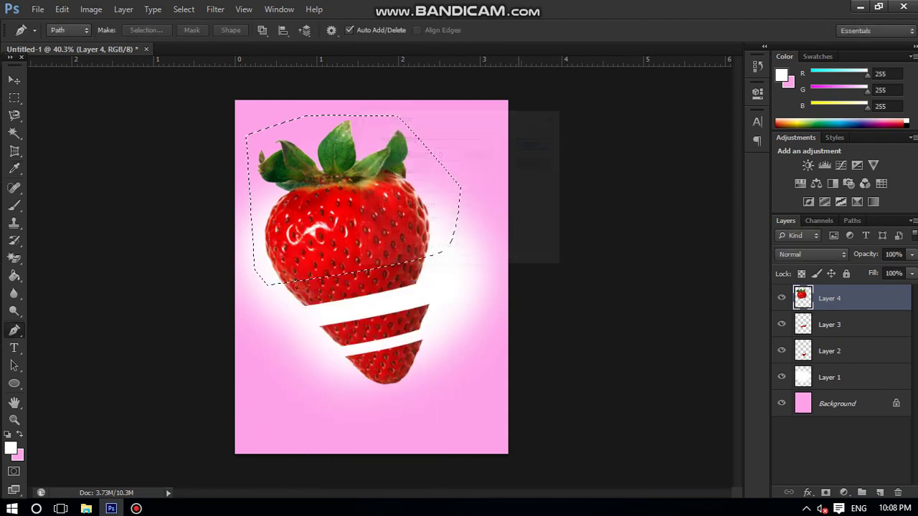
pyautogui.hotkey('ctrl', 'x')
pyautogui.hotkey('ctrl', 'v')
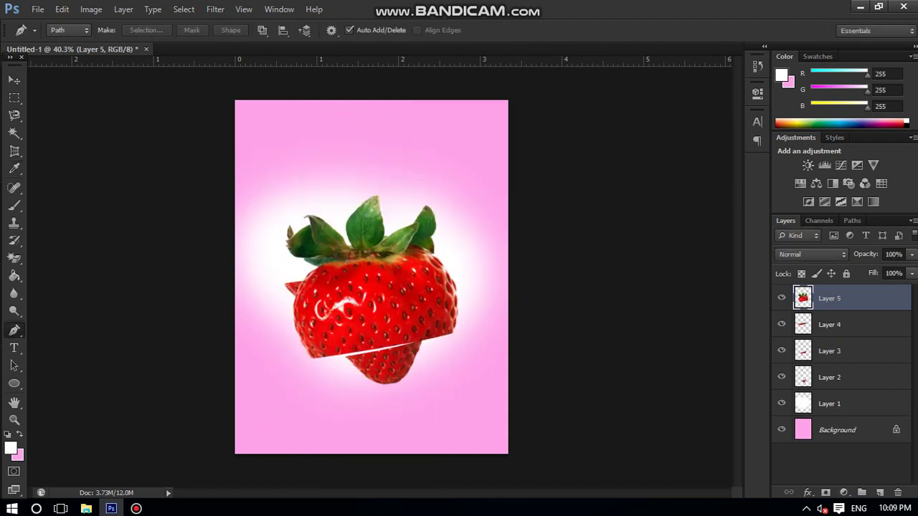
pyautogui.press('v')
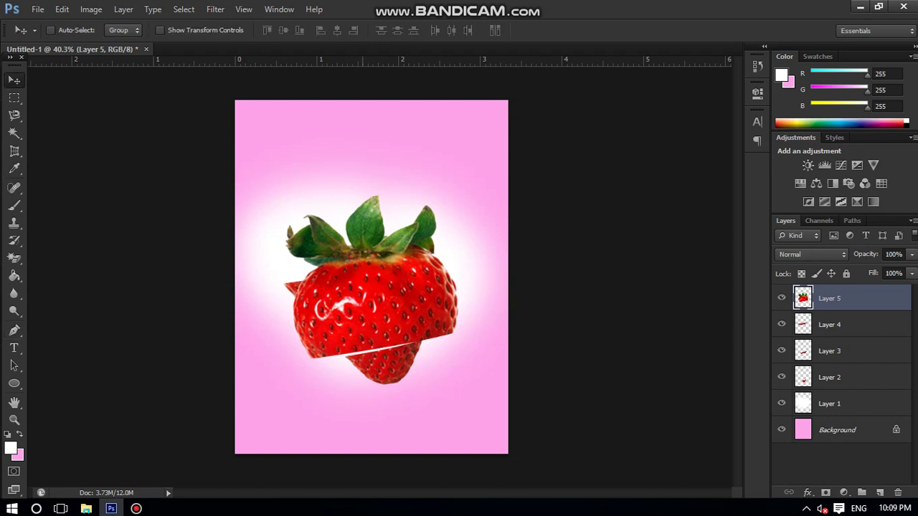
pyautogui.moveTo(380, 269); pyautogui.dragTo(372, 174)
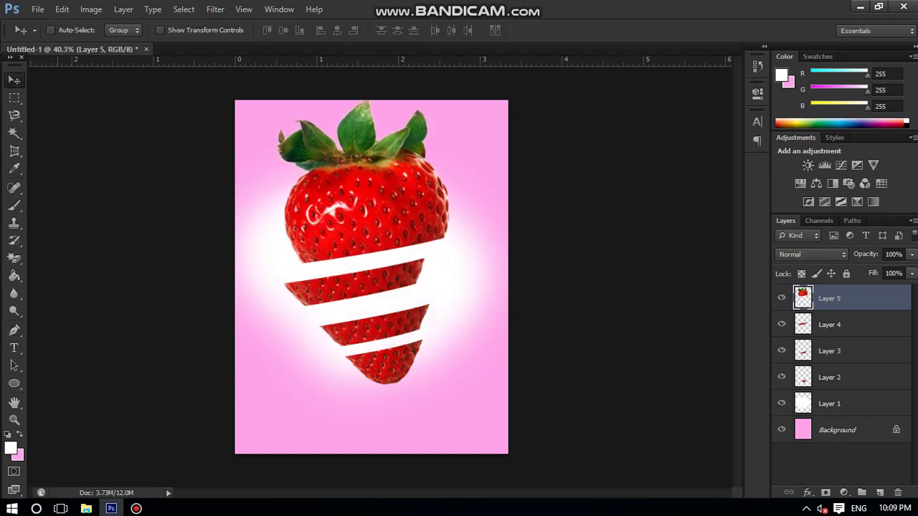
# - Redo a slanted pen outline around the strawberry top after discarding a first attempt
pyautogui.click(14, 331)
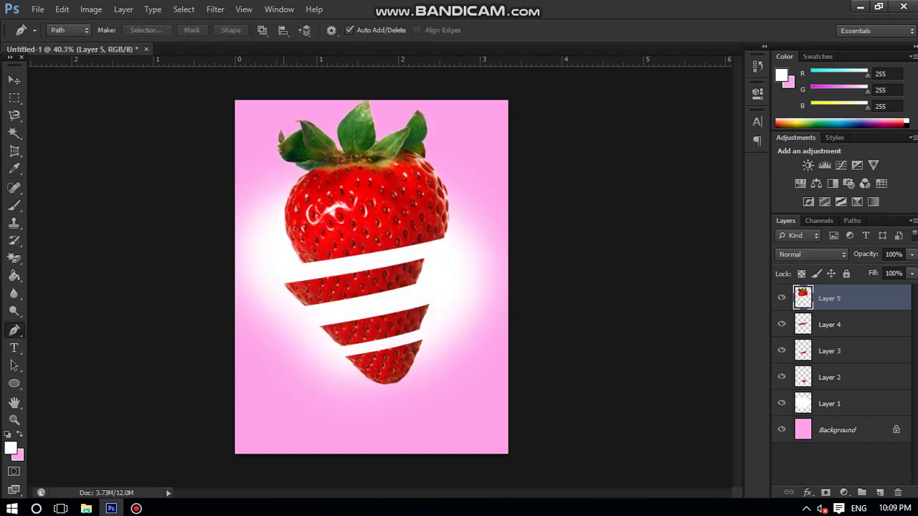
pyautogui.click(277, 241)
pyautogui.moveTo(468, 206); pyautogui.dragTo(474, 190)
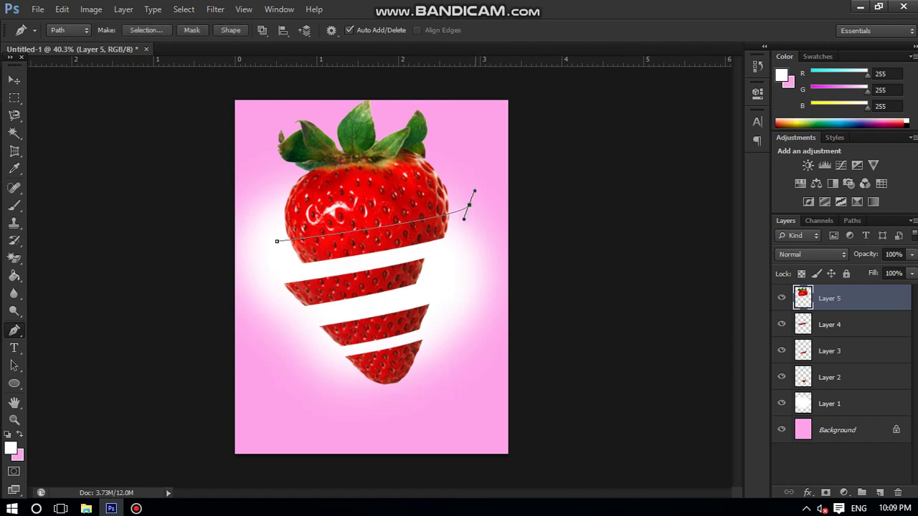
pyautogui.press('Escape')
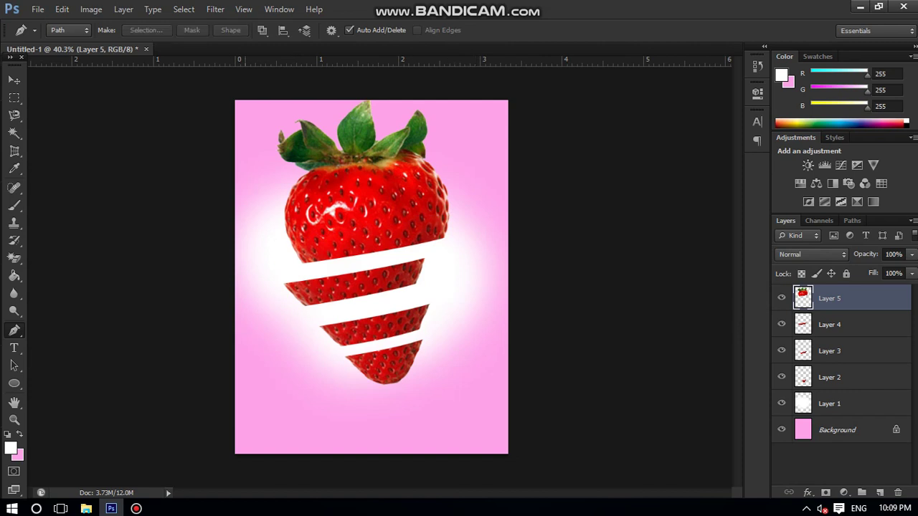
pyautogui.moveTo(465, 185); pyautogui.dragTo(489, 145)
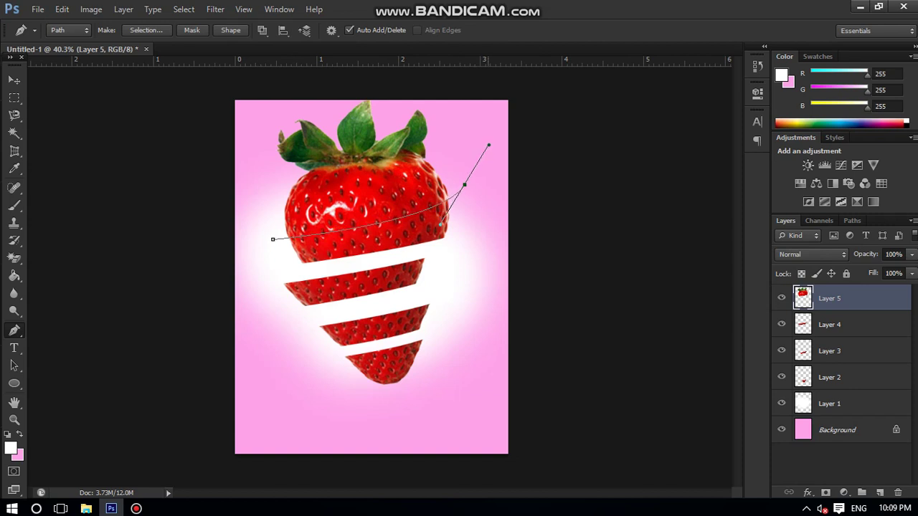
pyautogui.click(404, 106)
pyautogui.click(334, 101)
pyautogui.click(265, 126)
pyautogui.click(268, 209)
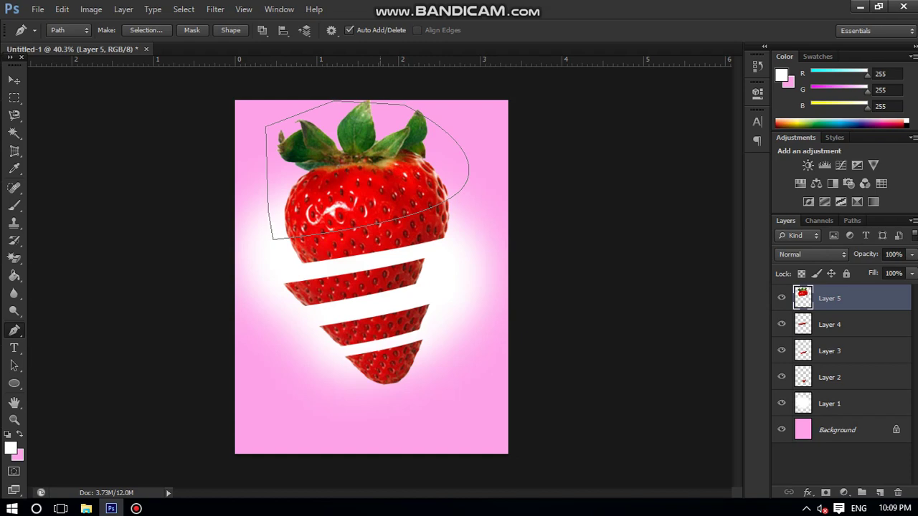
# - Turn the outline into a selection and cut the top onto new Layer 6
pyautogui.rightClick(379, 181)
pyautogui.click(405, 243)
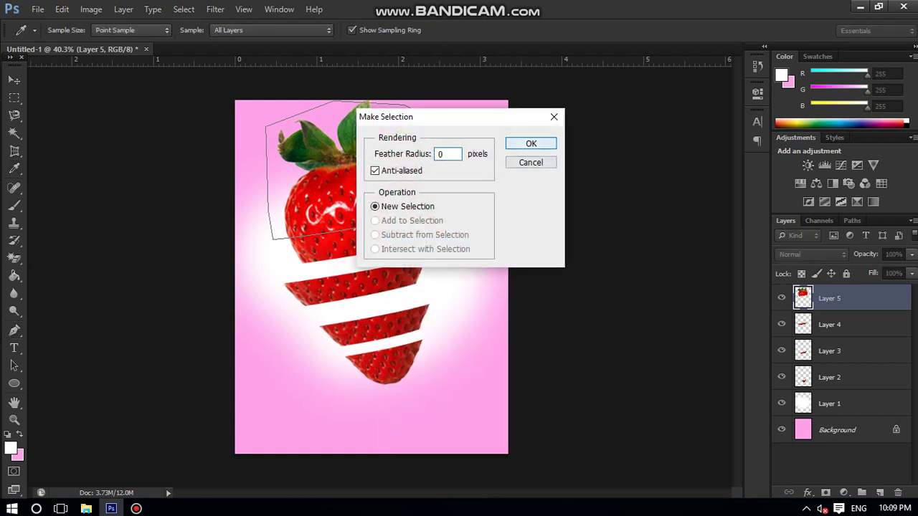
pyautogui.click(531, 143)
pyautogui.press('Delete')
pyautogui.hotkey('ctrl', 'v')
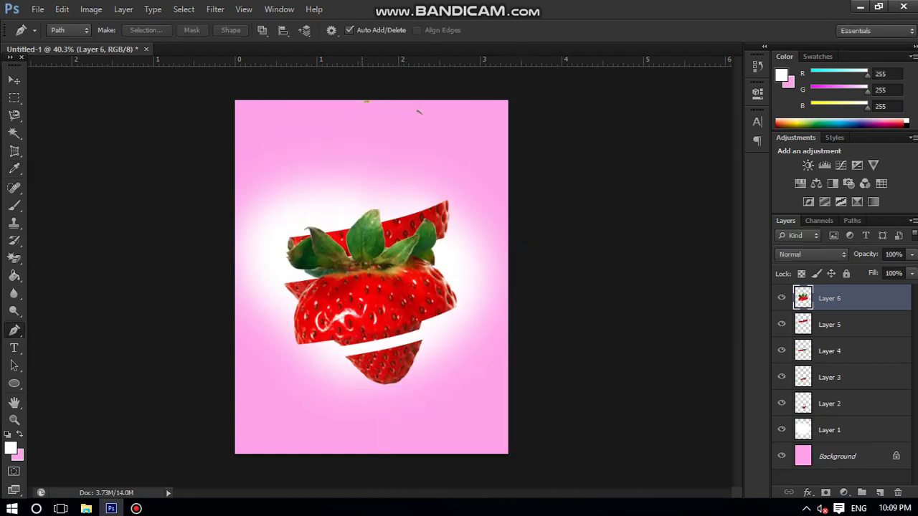
# - Move the Layer 6 leafy top above the slices, then nudge it down about 0.43 in
pyautogui.press('v')
pyautogui.moveTo(404, 270); pyautogui.dragTo(377, 159)
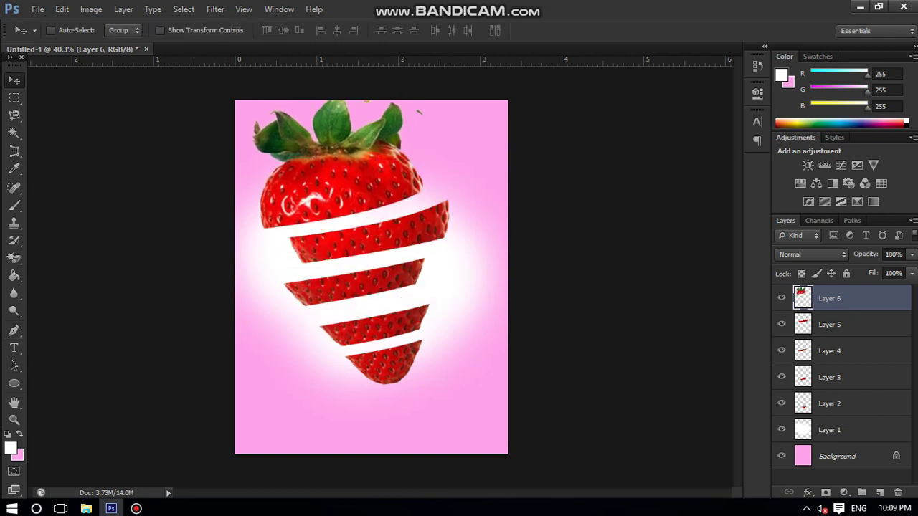
pyautogui.moveTo(369, 56); pyautogui.dragTo(367, 101)
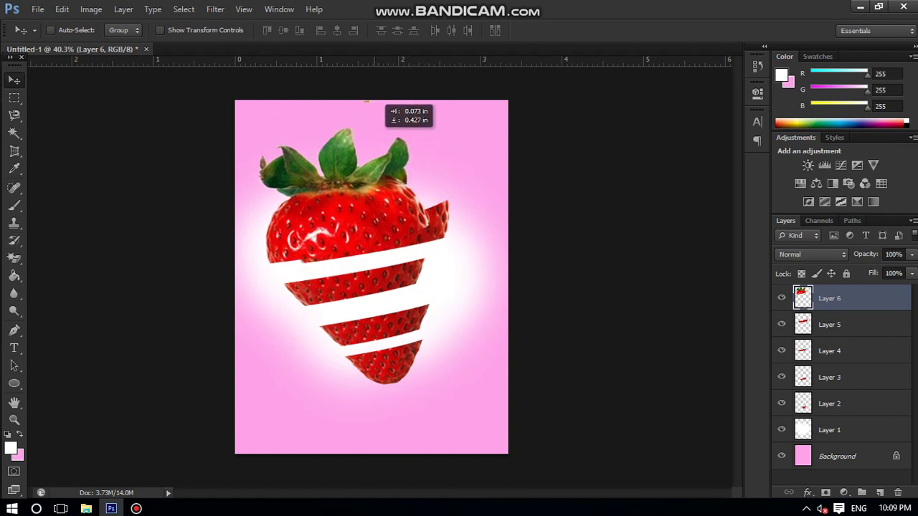
pyautogui.moveTo(419, 112); pyautogui.dragTo(419, 111)
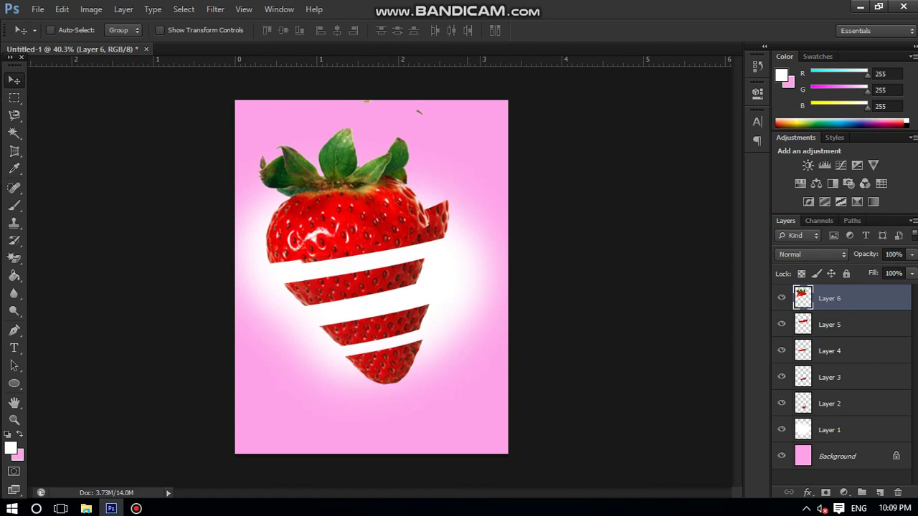
# - Nudge the slices on Layers 2, 3, 4 and 5 to spread them further apart
pyautogui.click(829, 403)
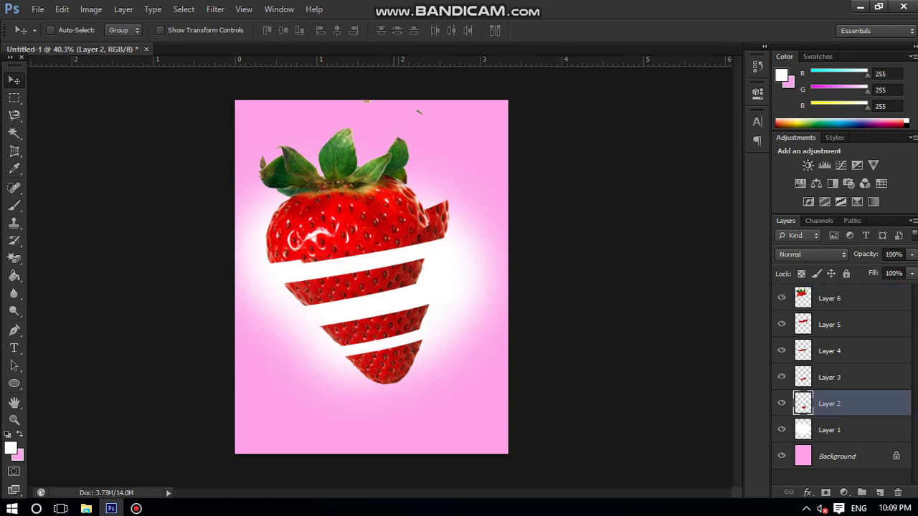
pyautogui.moveTo(391, 362); pyautogui.dragTo(395, 370)
pyautogui.click(829, 377)
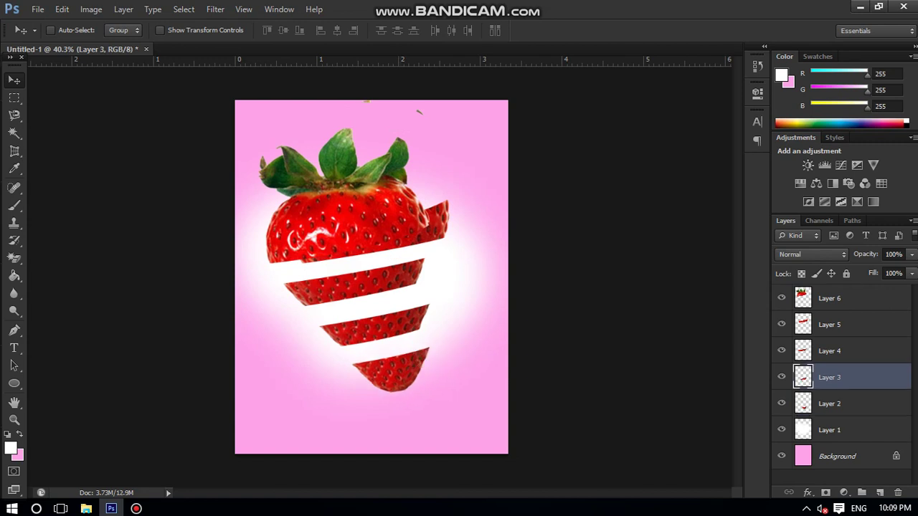
pyautogui.moveTo(389, 315); pyautogui.dragTo(405, 316)
pyautogui.hotkey('alt', ']')
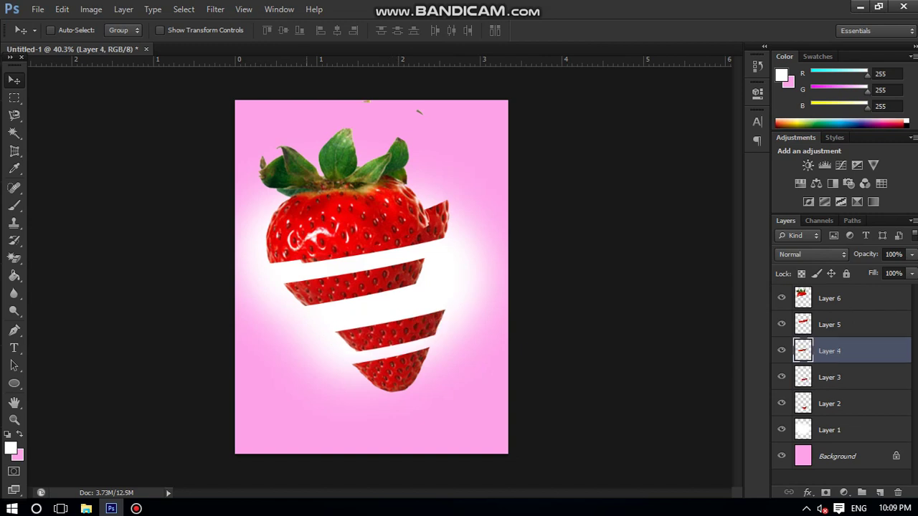
pyautogui.moveTo(370, 251); pyautogui.dragTo(373, 261)
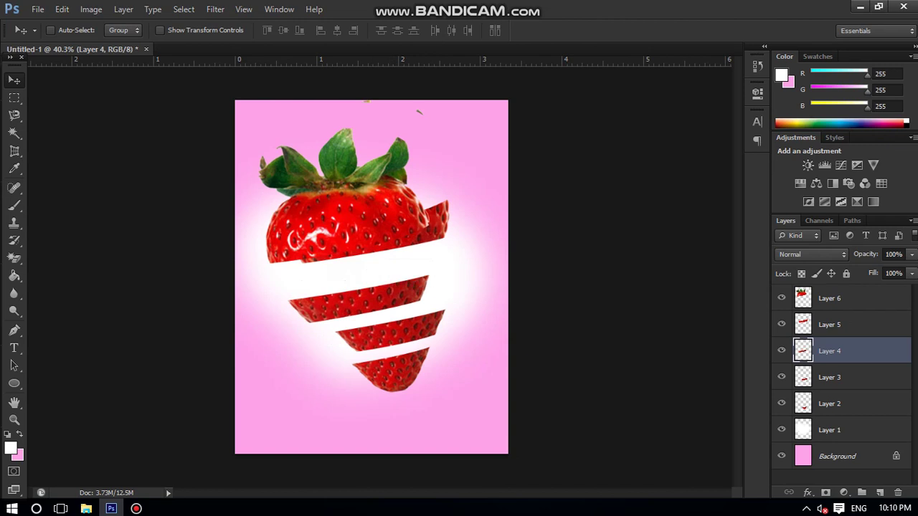
pyautogui.hotkey('alt', ']')
pyautogui.moveTo(449, 185); pyautogui.dragTo(463, 214)
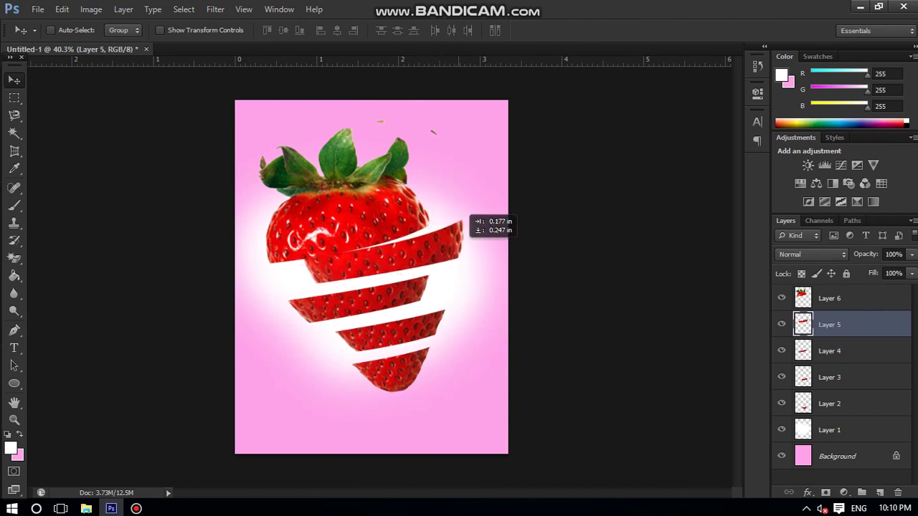
pyautogui.moveTo(463, 213); pyautogui.dragTo(465, 207)
# - Raise the Layer 6 leafy top slightly and scale it down to 81%
pyautogui.hotkey('alt', ']')
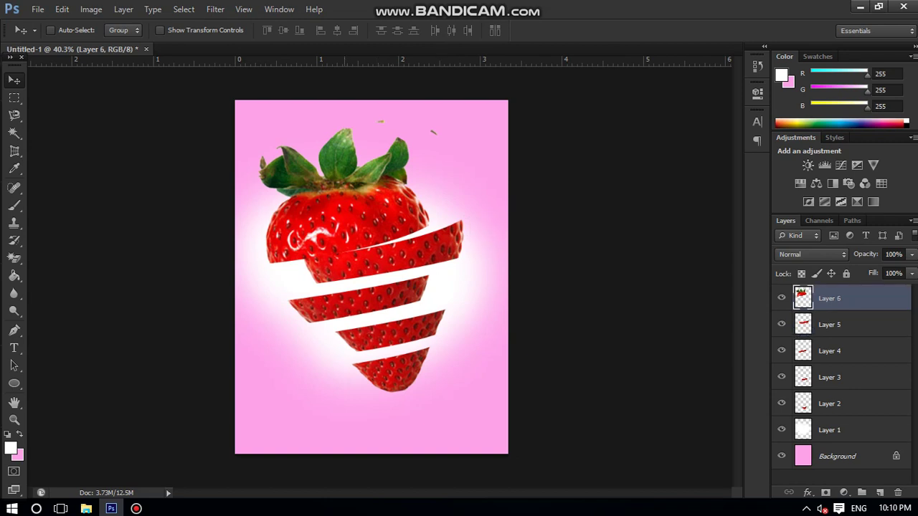
pyautogui.moveTo(337, 186); pyautogui.dragTo(337, 167)
pyautogui.hotkey('ctrl', 't')
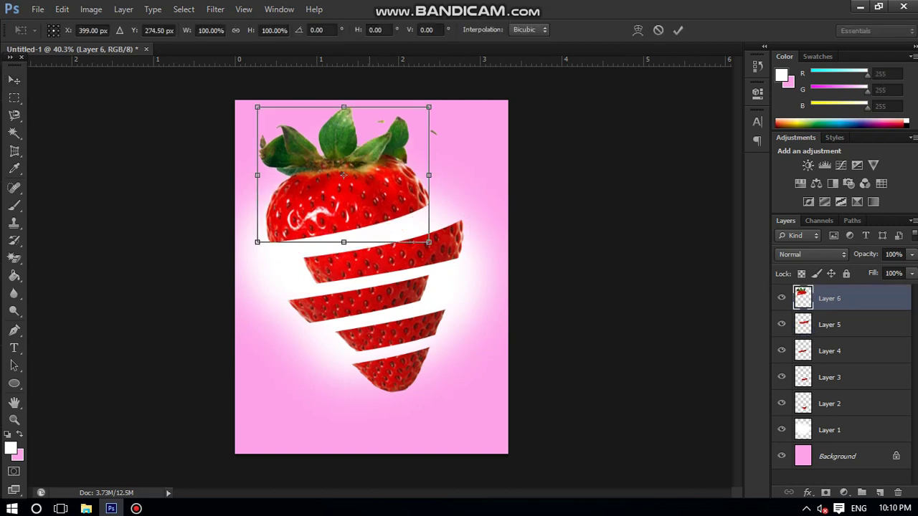
pyautogui.moveTo(429, 241); pyautogui.dragTo(396, 217)
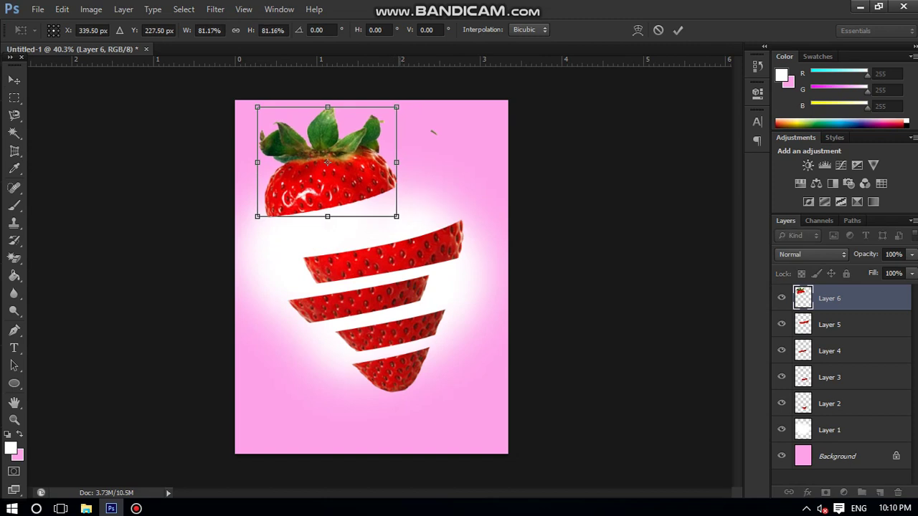
pyautogui.moveTo(336, 154); pyautogui.dragTo(342, 166)
pyautogui.press('Return')
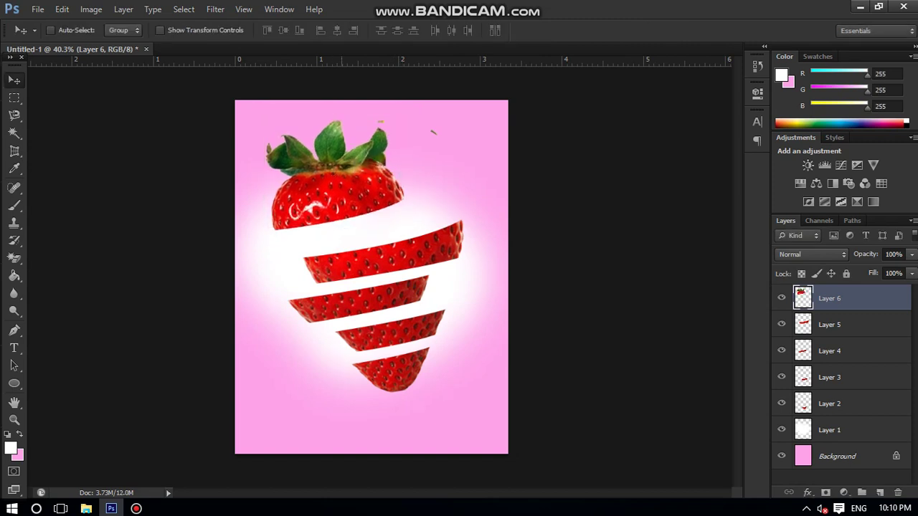
# - Draw a 346 × 73 px red-filled ellipse (Ellipse 1) right of the leafy top
pyautogui.press('u')
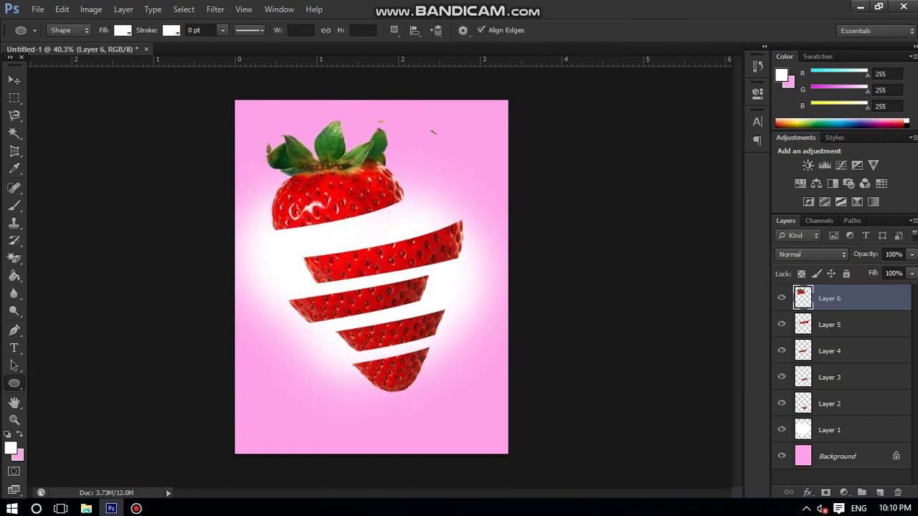
pyautogui.moveTo(414, 157); pyautogui.dragTo(507, 176)
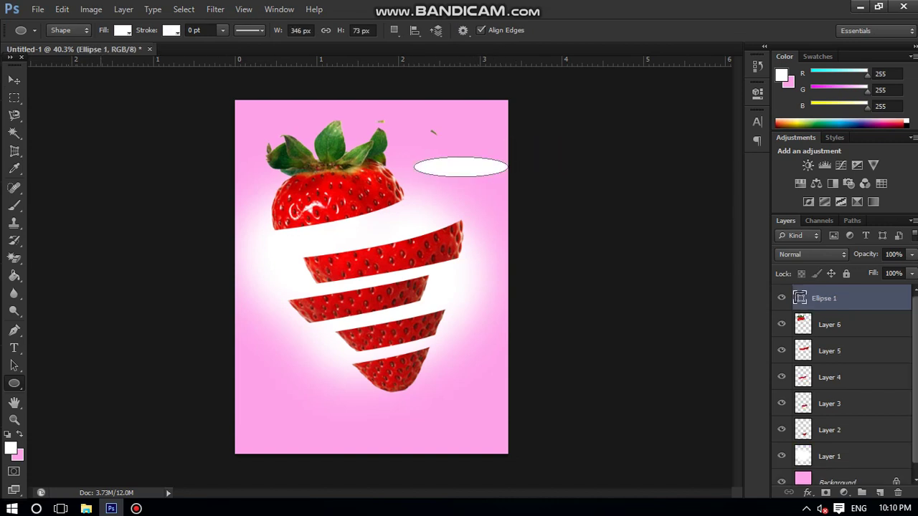
pyautogui.click(122, 31)
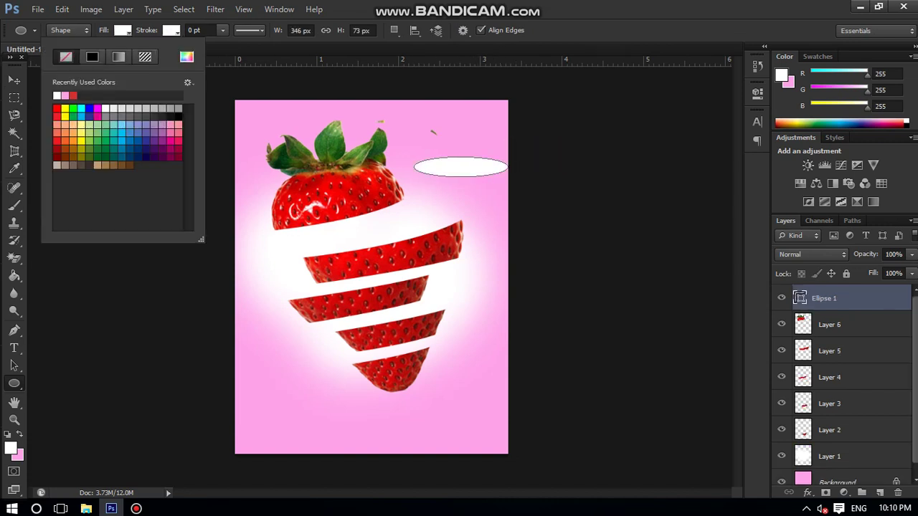
pyautogui.click(66, 56)
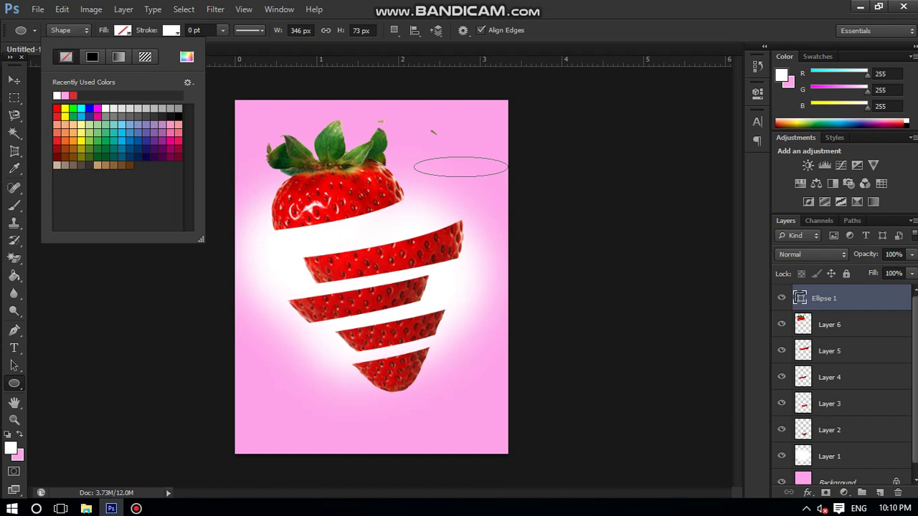
pyautogui.click(73, 95)
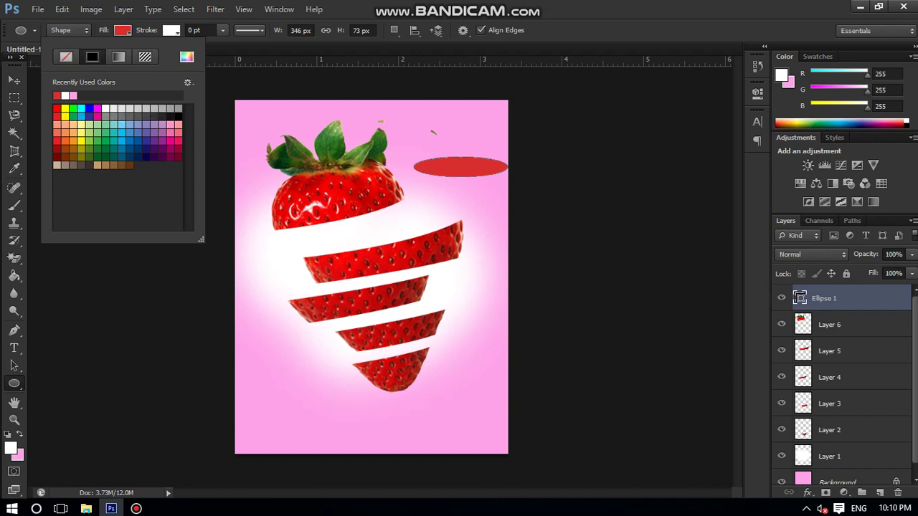
pyautogui.click(72, 95)
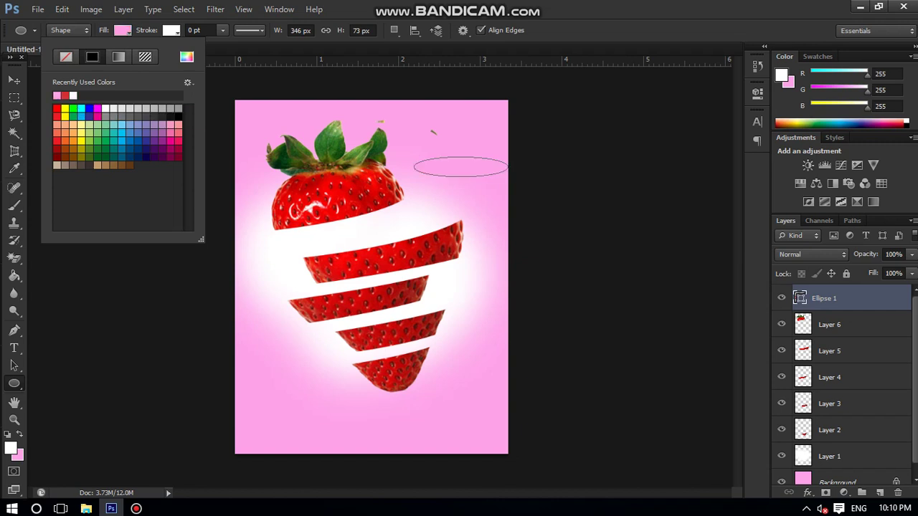
pyautogui.click(64, 95)
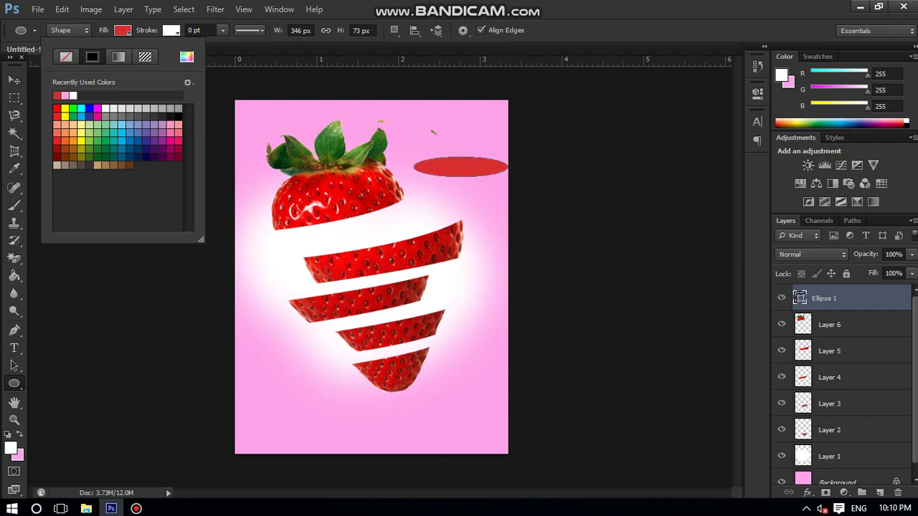
pyautogui.press('Escape')
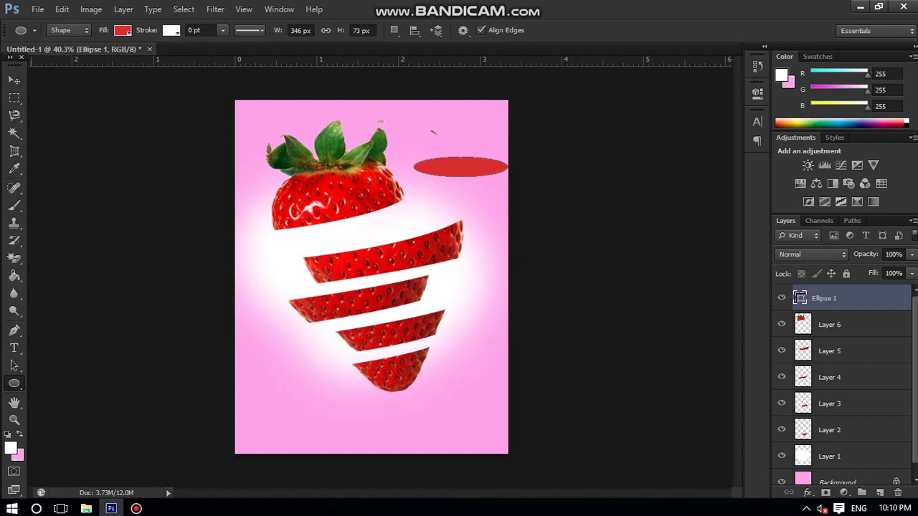
# - Move the red ellipse onto the bottom slice and resize it to the slice's width
pyautogui.press('v')
pyautogui.moveTo(461, 167); pyautogui.dragTo(426, 269)
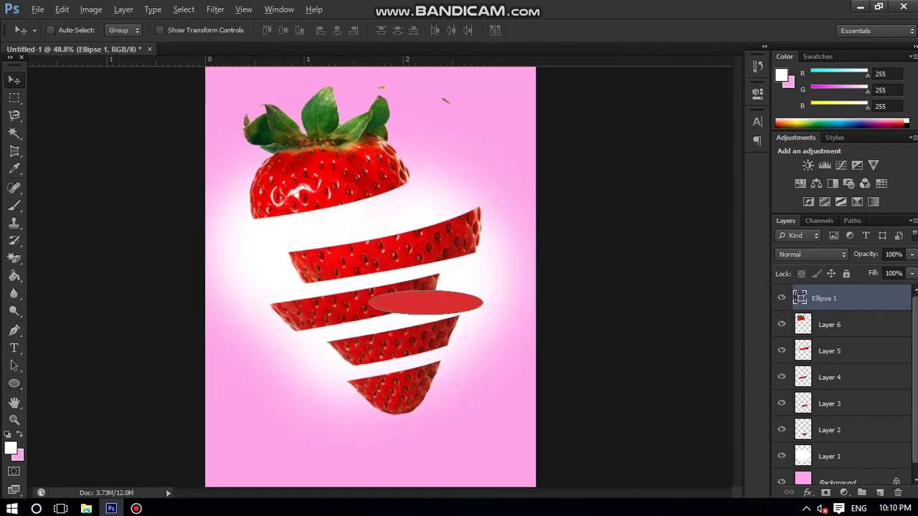
pyautogui.scroll(3, 426, 269)
pyautogui.moveTo(441, 316); pyautogui.dragTo(413, 398)
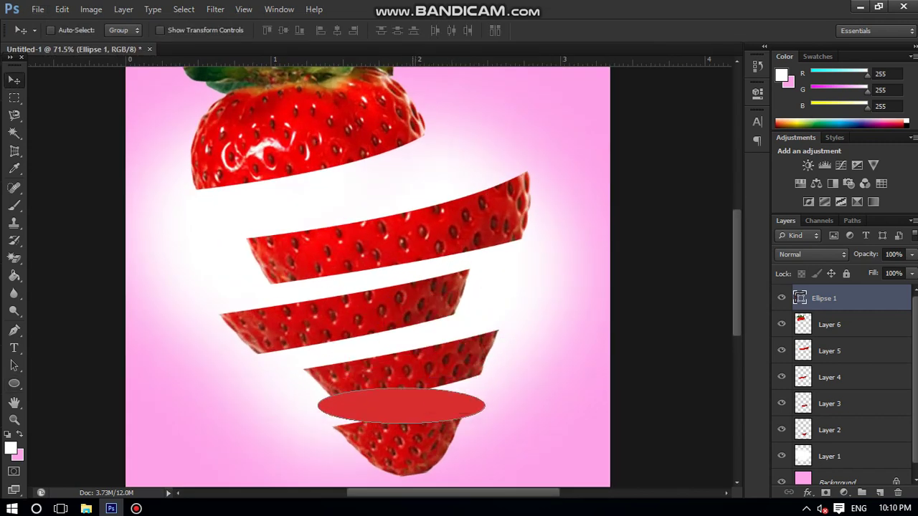
pyautogui.hotkey('ctrl', 't')
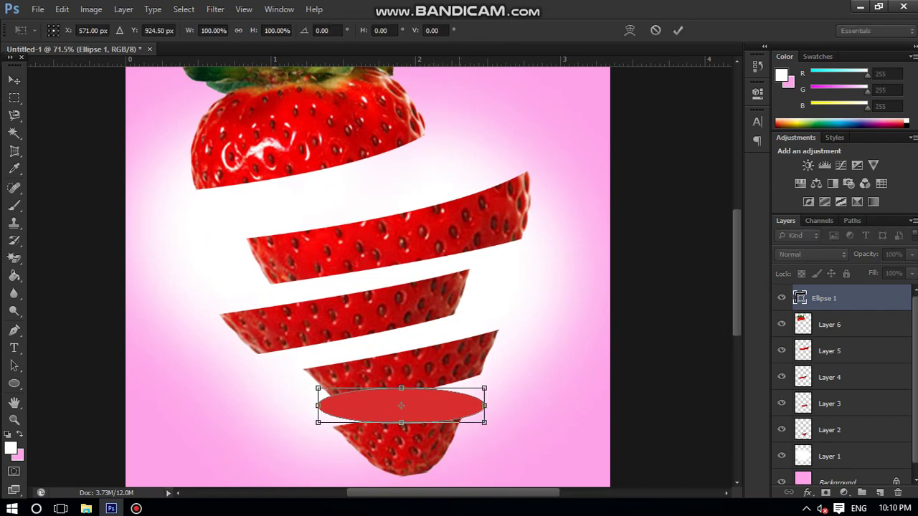
pyautogui.moveTo(485, 387); pyautogui.dragTo(471, 395)
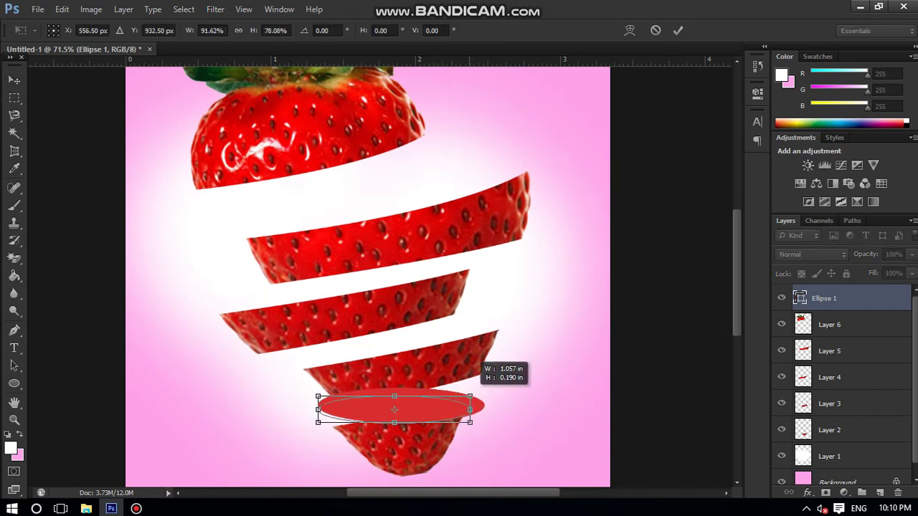
pyautogui.moveTo(394, 409); pyautogui.dragTo(402, 436)
pyautogui.moveTo(414, 437); pyautogui.dragTo(407, 423)
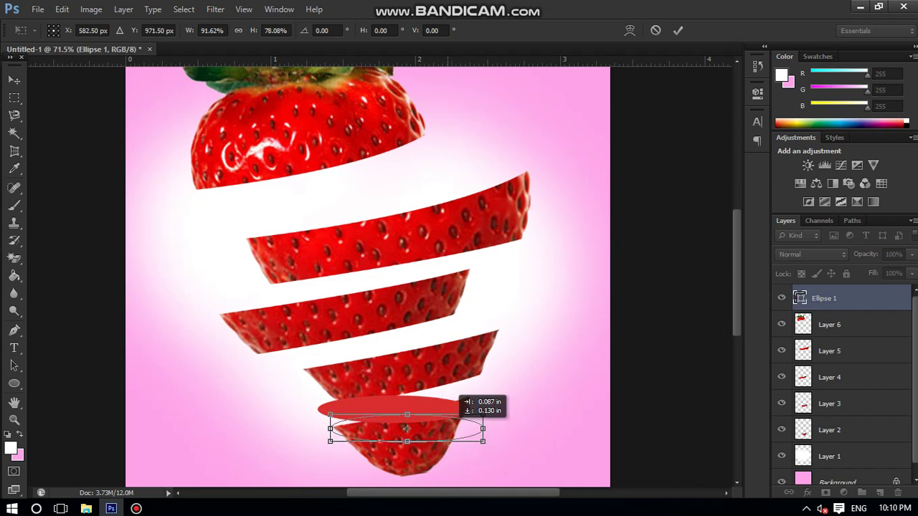
pyautogui.moveTo(483, 411); pyautogui.dragTo(469, 406)
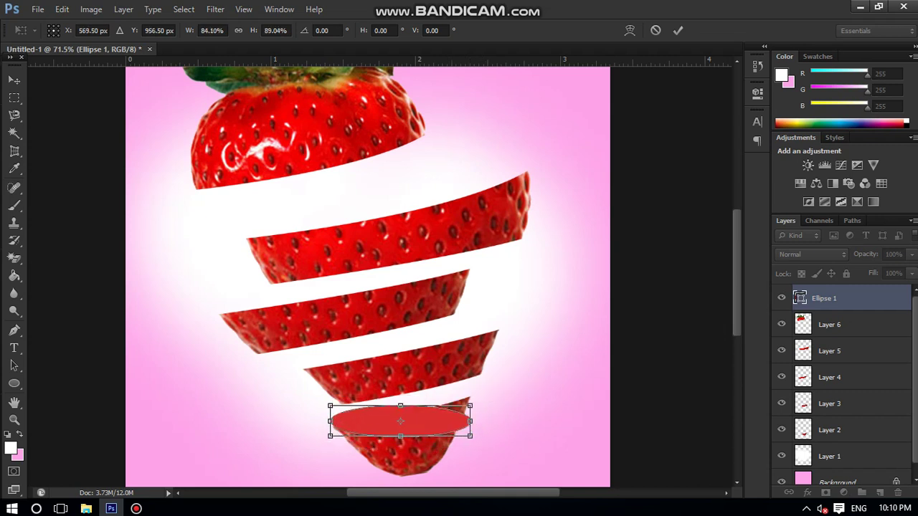
# - Warp the ellipse's edges to follow the bottom slice's slanted cut face
pyautogui.rightClick(436, 423)
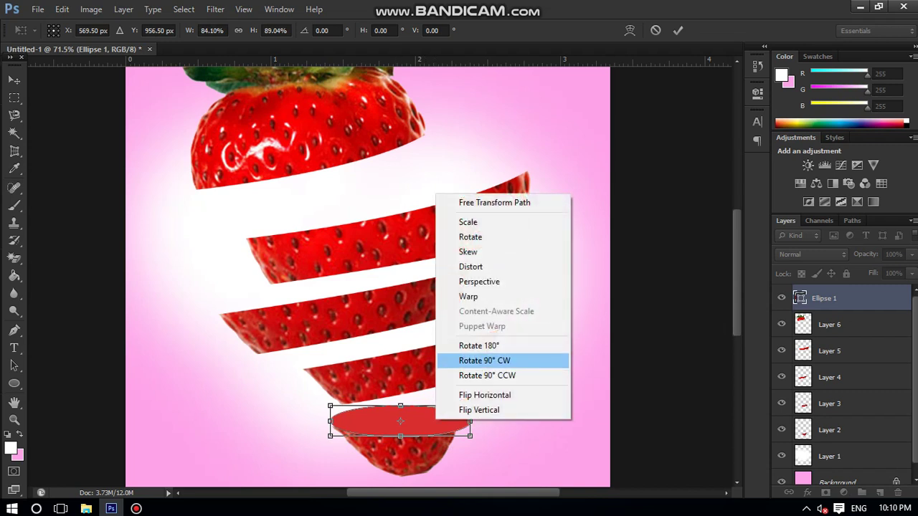
pyautogui.click(466, 296)
pyautogui.moveTo(470, 407); pyautogui.dragTo(467, 411)
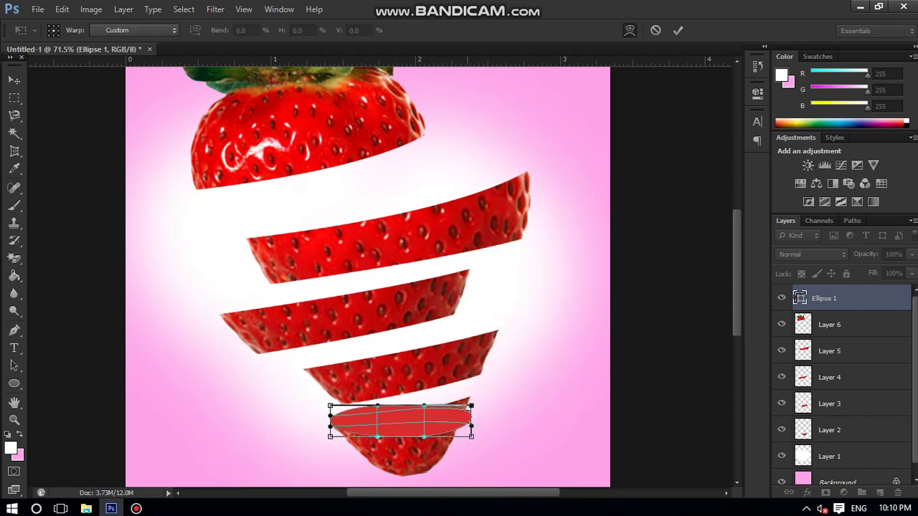
pyautogui.moveTo(471, 407)
pyautogui.mouseDown()
pyautogui.moveTo(468, 398)
pyautogui.moveTo(472, 423)
pyautogui.mouseUp()
pyautogui.moveTo(423, 406)
pyautogui.mouseDown()
pyautogui.moveTo(425, 395)
pyautogui.moveTo(378, 402)
pyautogui.moveTo(429, 403)
pyautogui.mouseUp()
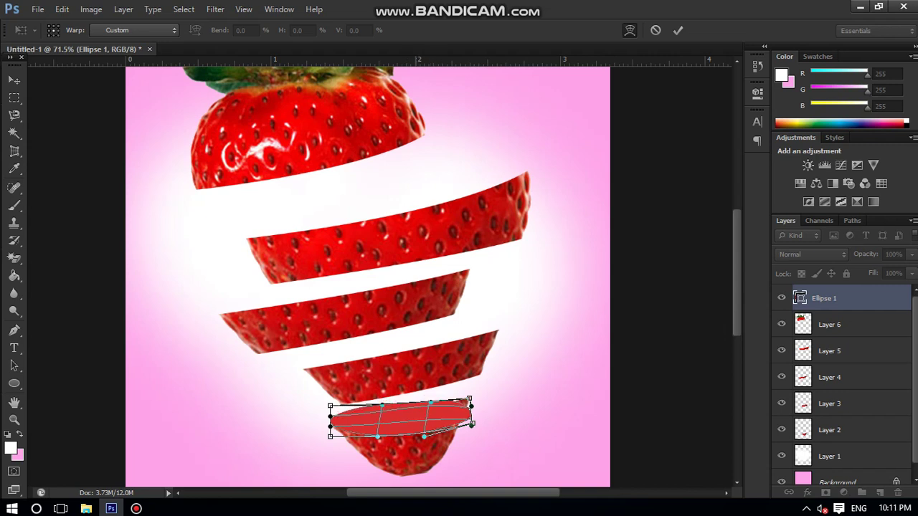
pyautogui.moveTo(424, 436); pyautogui.dragTo(430, 431)
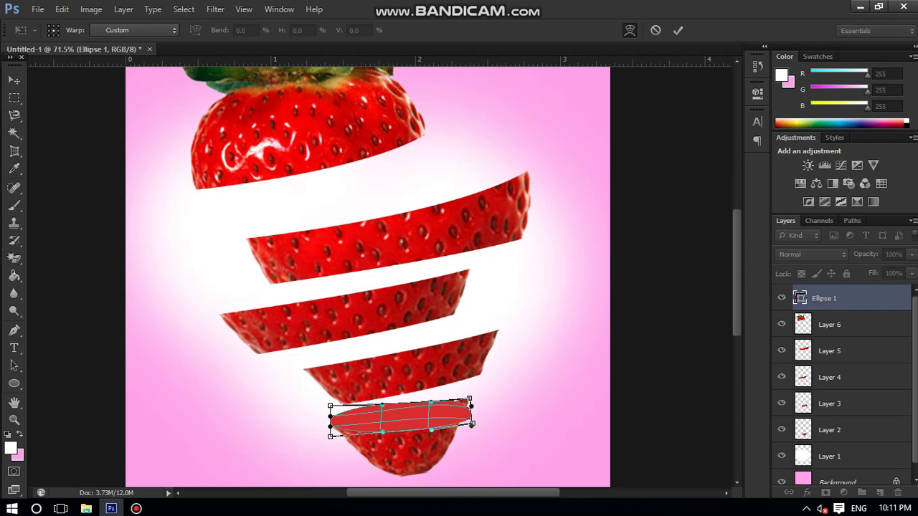
pyautogui.moveTo(472, 424); pyautogui.dragTo(470, 395)
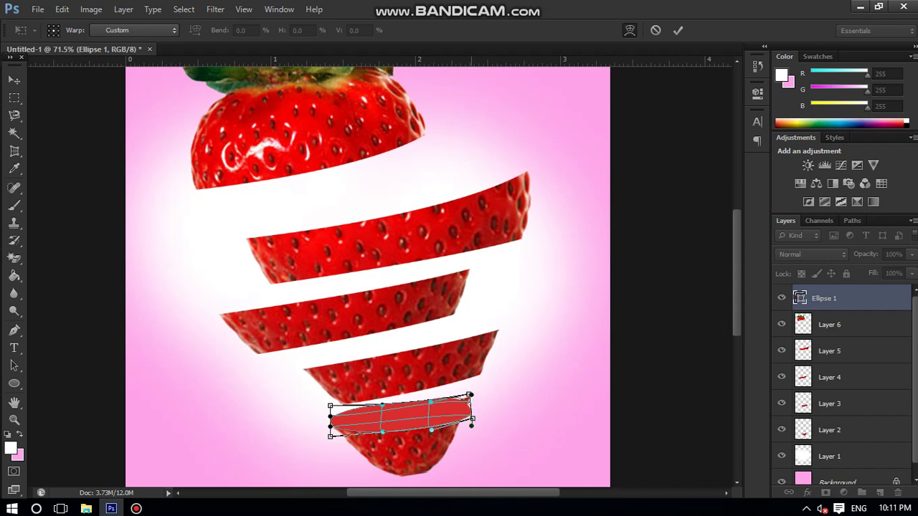
# - Commit the warp, nudge the ellipse, and reselect the Ellipse 1 layer
pyautogui.press('Return')
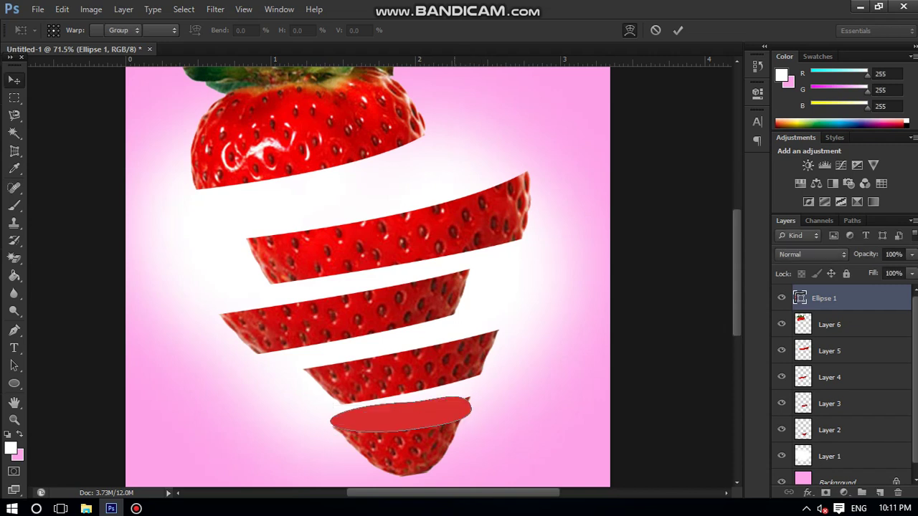
pyautogui.moveTo(442, 386); pyautogui.dragTo(447, 387)
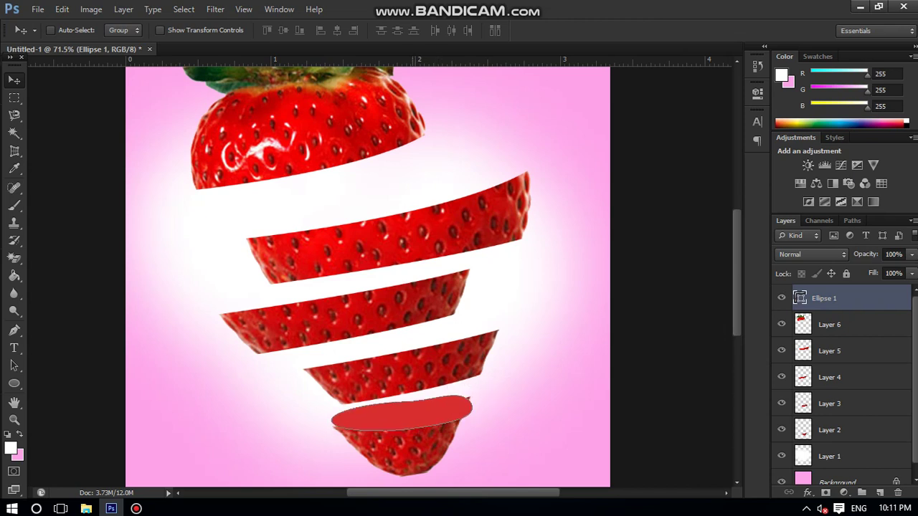
pyautogui.rightClick(413, 414)
pyautogui.click(430, 422)
# - Stretch the ellipse taller and warp its top, right tip and left side
pyautogui.hotkey('ctrl', 't')
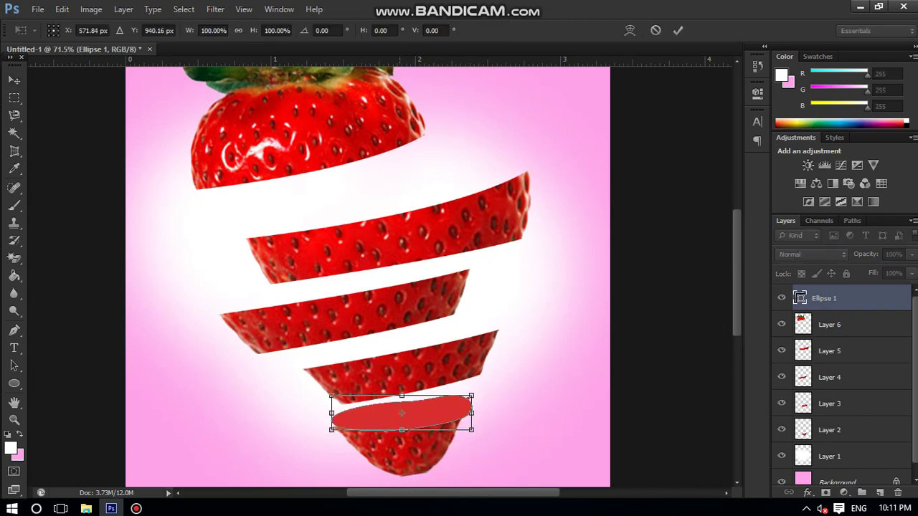
pyautogui.moveTo(401, 396); pyautogui.dragTo(401, 390)
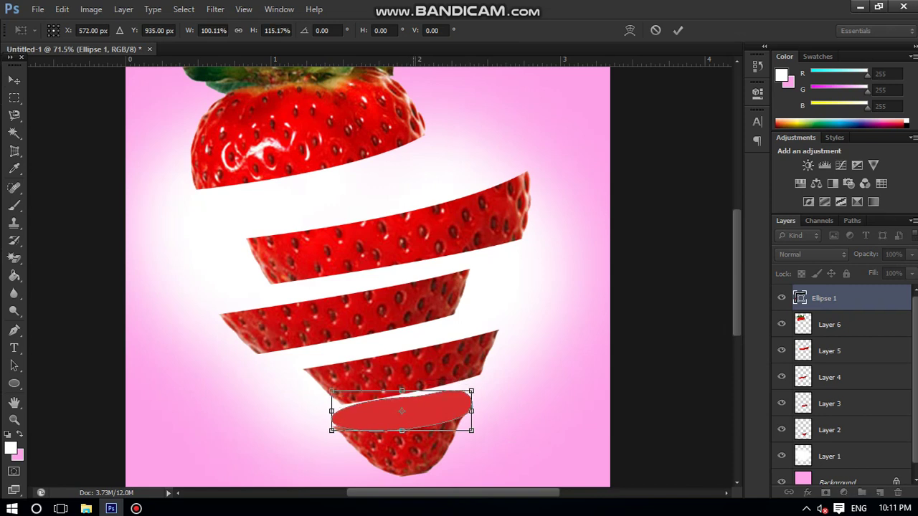
pyautogui.rightClick(413, 403)
pyautogui.click(446, 280)
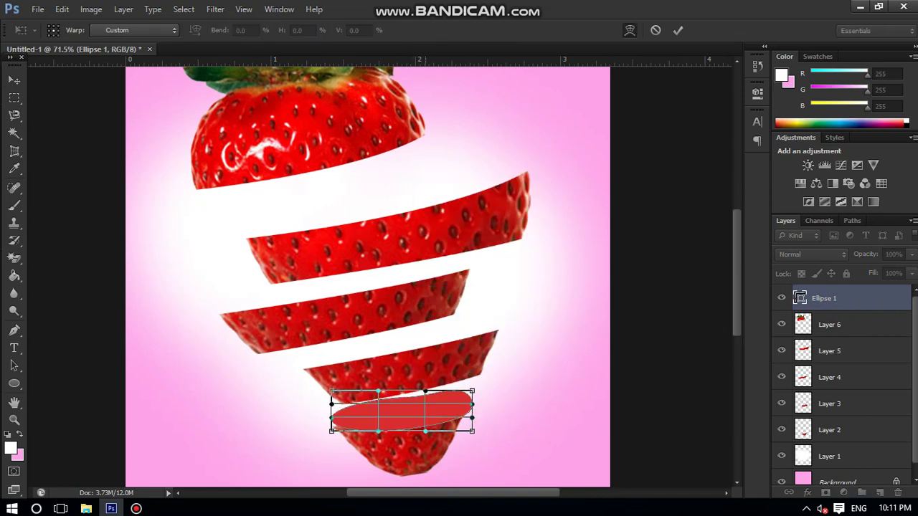
pyautogui.moveTo(402, 396); pyautogui.dragTo(402, 388)
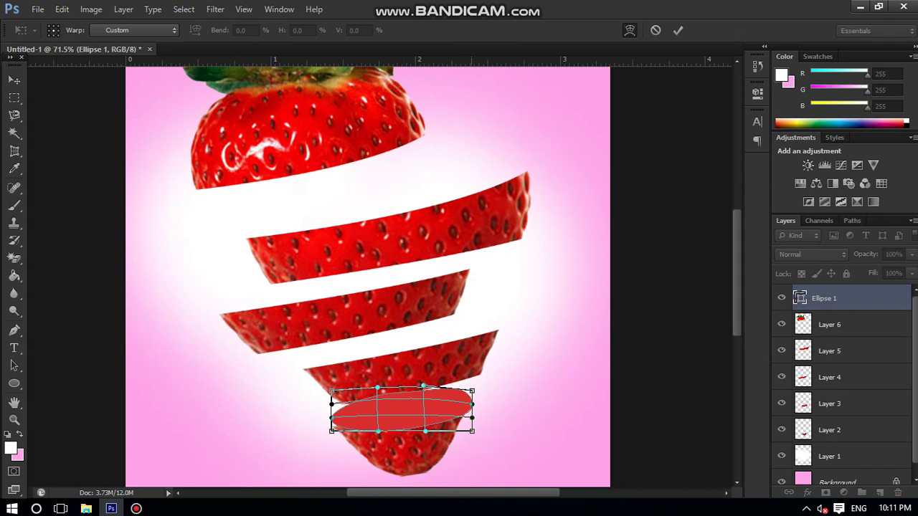
pyautogui.moveTo(472, 401); pyautogui.dragTo(482, 400)
pyautogui.moveTo(359, 405); pyautogui.dragTo(348, 405)
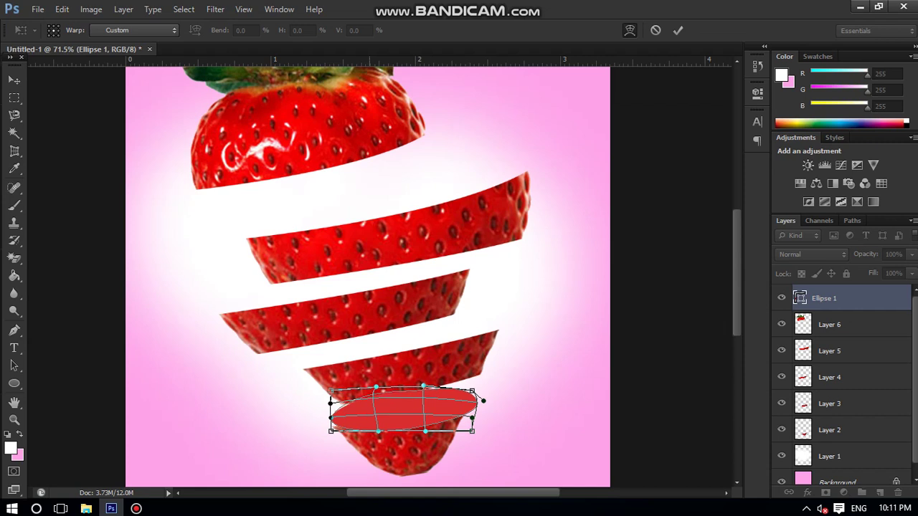
pyautogui.press('Return')
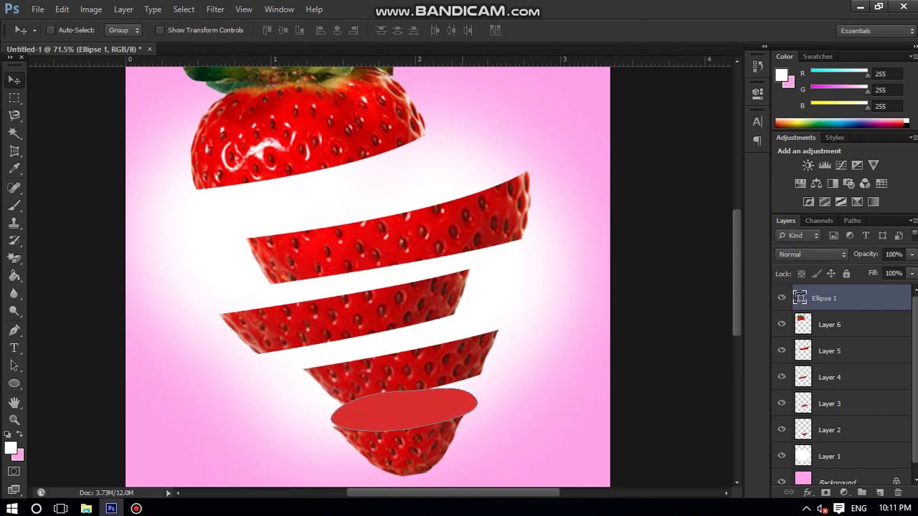
# - Warp the ellipse again, bulging the top and bending the right end inward
pyautogui.hotkey('ctrl', 't')
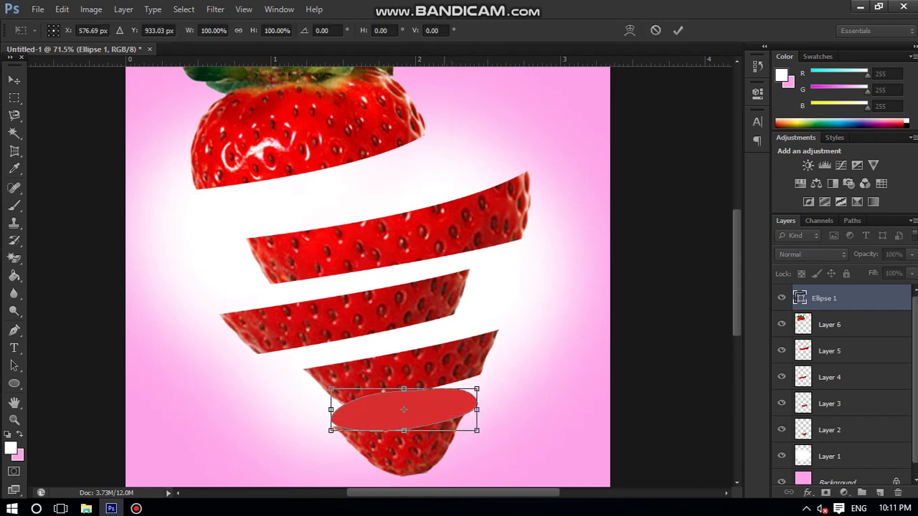
pyautogui.rightClick(428, 170)
pyautogui.click(459, 271)
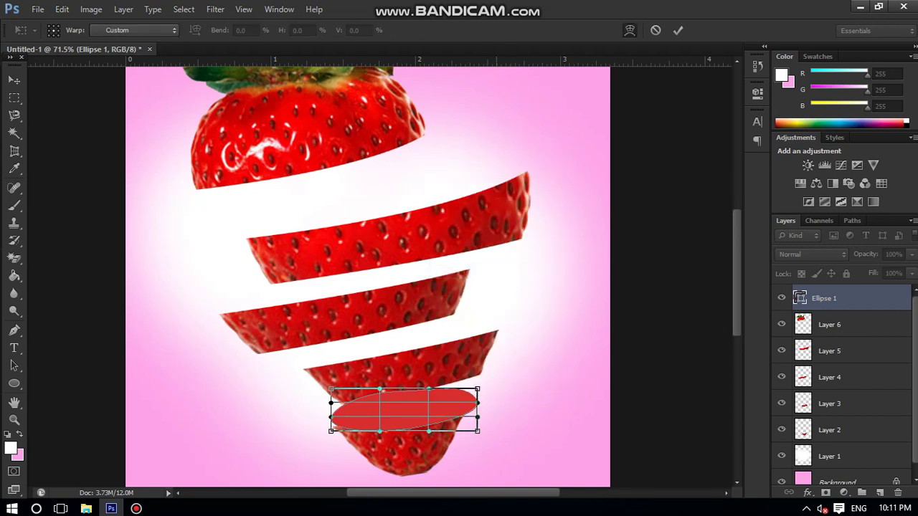
pyautogui.moveTo(429, 389); pyautogui.dragTo(417, 388)
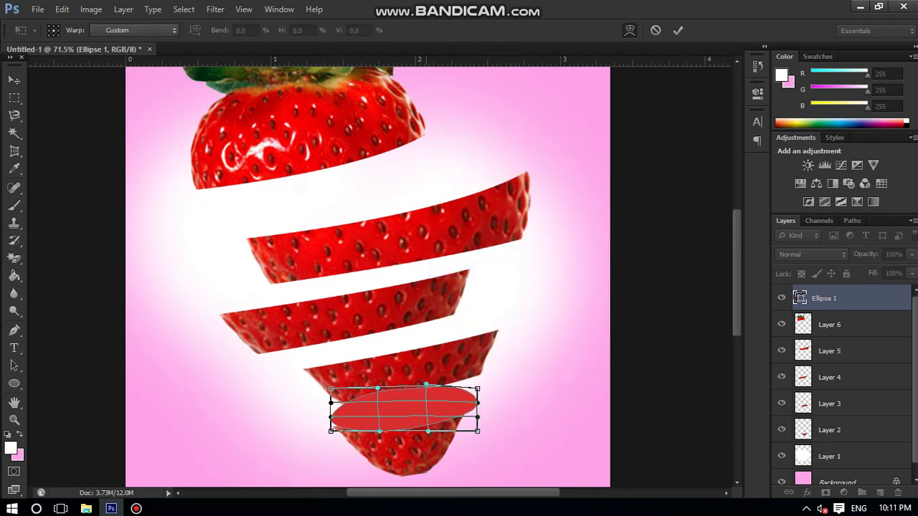
pyautogui.moveTo(476, 388)
pyautogui.mouseDown()
pyautogui.moveTo(419, 387)
pyautogui.moveTo(469, 395)
pyautogui.mouseUp()
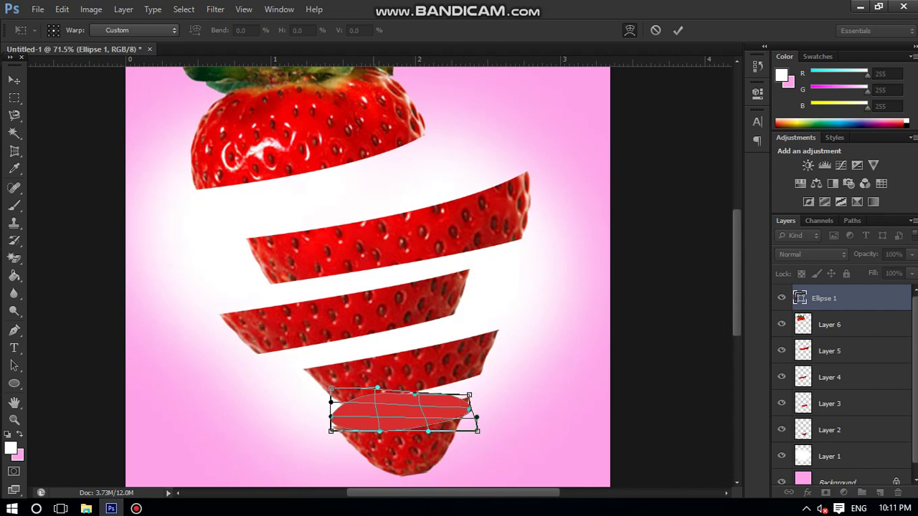
pyautogui.moveTo(377, 388); pyautogui.dragTo(381, 391)
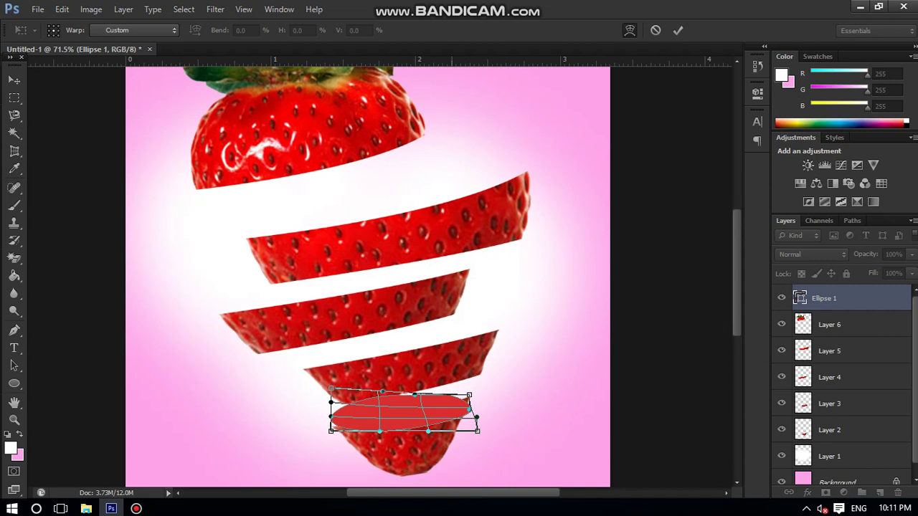
pyautogui.press('Return')
# - Reposition the red ellipse, then delete the Ellipse 1 layer
pyautogui.moveTo(427, 403); pyautogui.dragTo(427, 409)
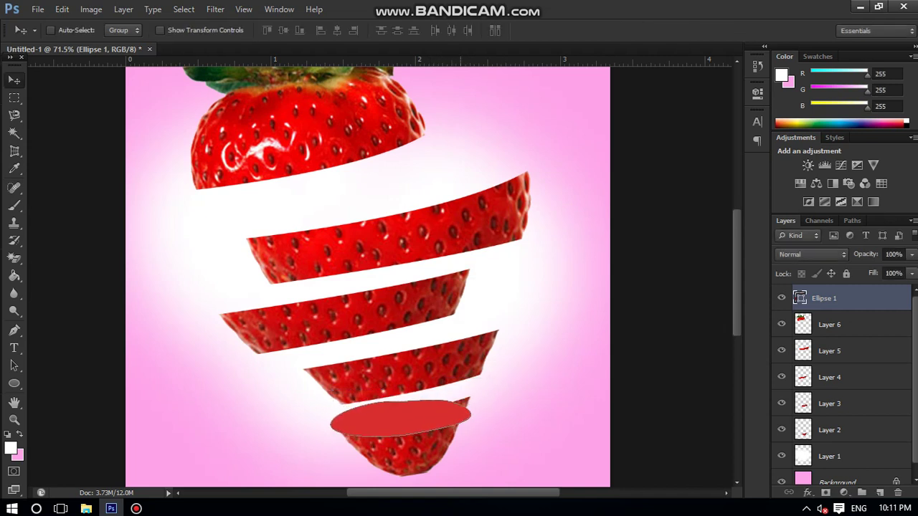
pyautogui.moveTo(466, 405); pyautogui.dragTo(468, 390)
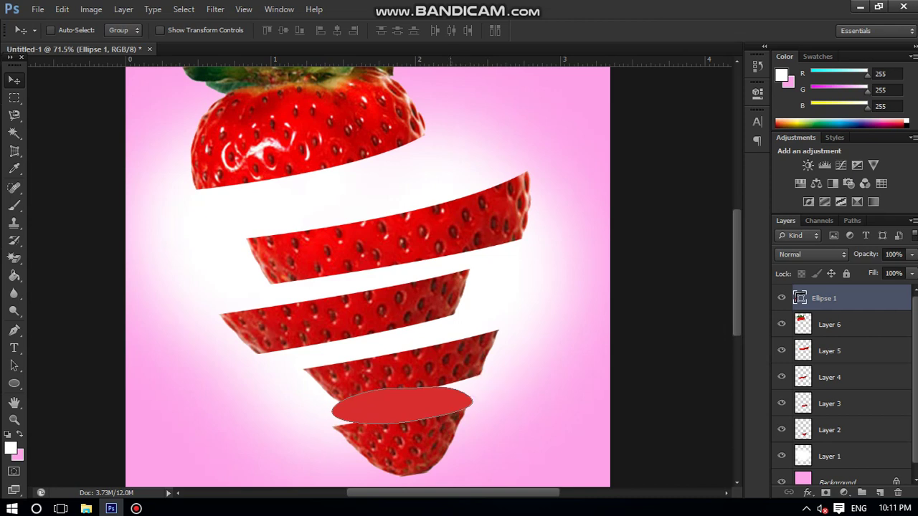
pyautogui.press('Delete')
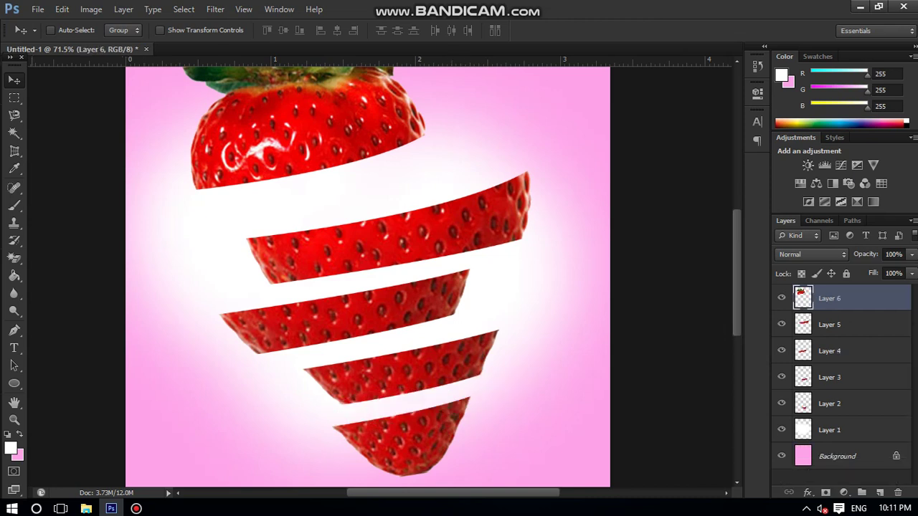
# - Draw a flat red-filled ellipse and move it onto the bottom strawberry slice
pyautogui.click(14, 383)
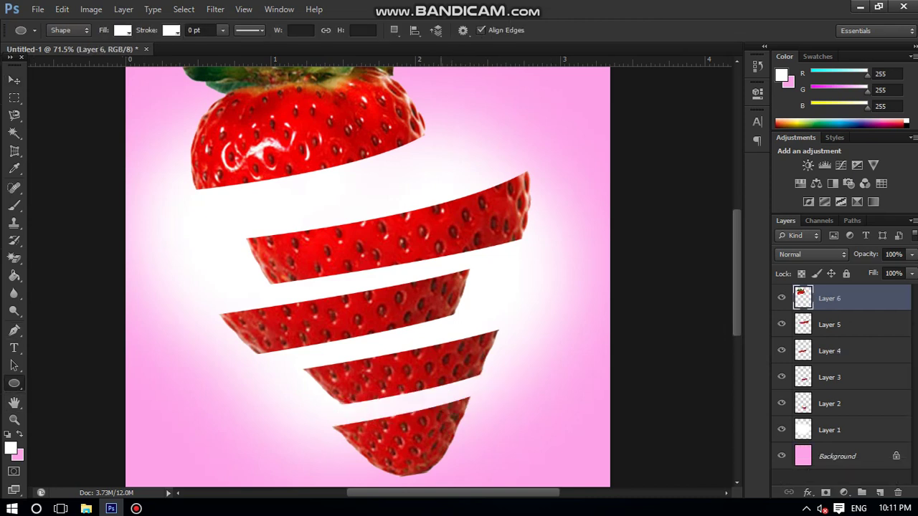
pyautogui.moveTo(440, 147); pyautogui.dragTo(571, 171)
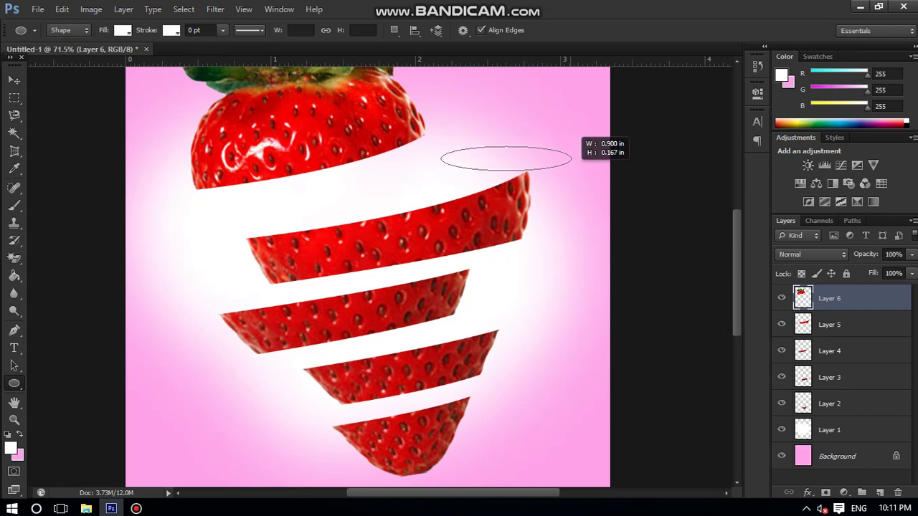
pyautogui.click(123, 30)
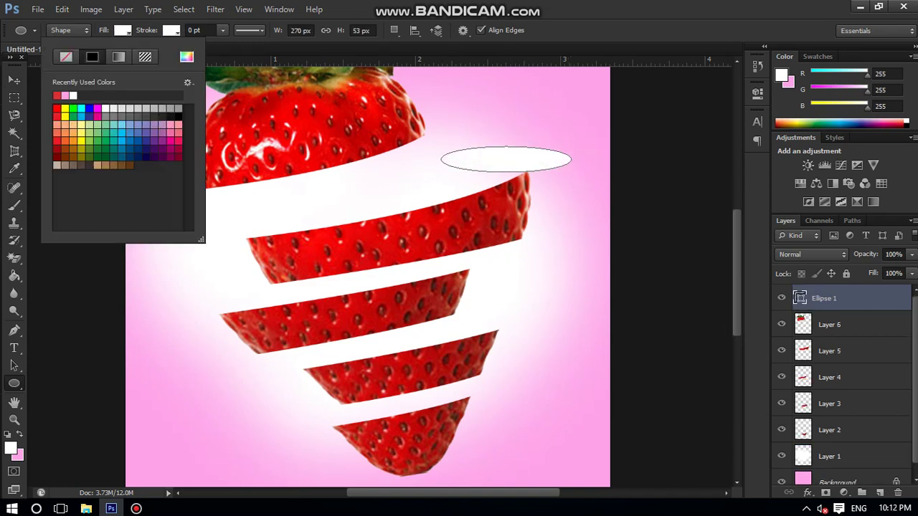
pyautogui.click(57, 95)
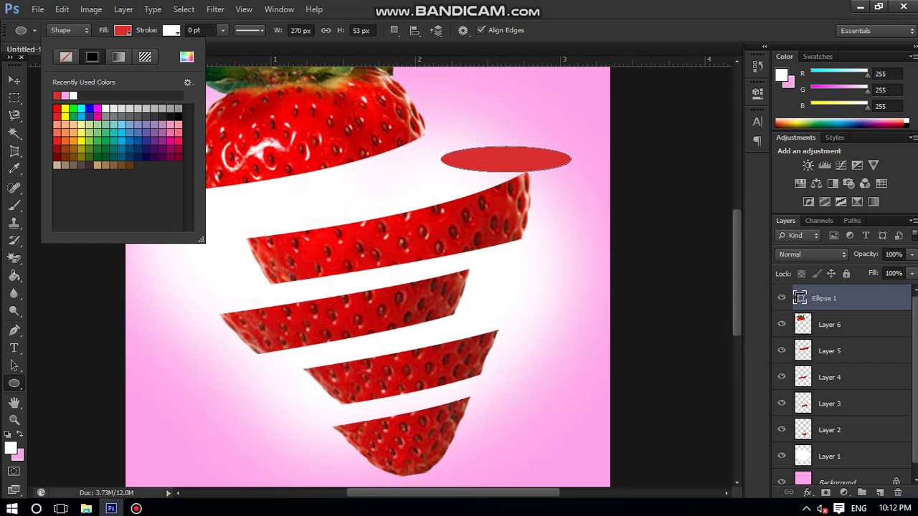
pyautogui.press('Return')
pyautogui.press('v')
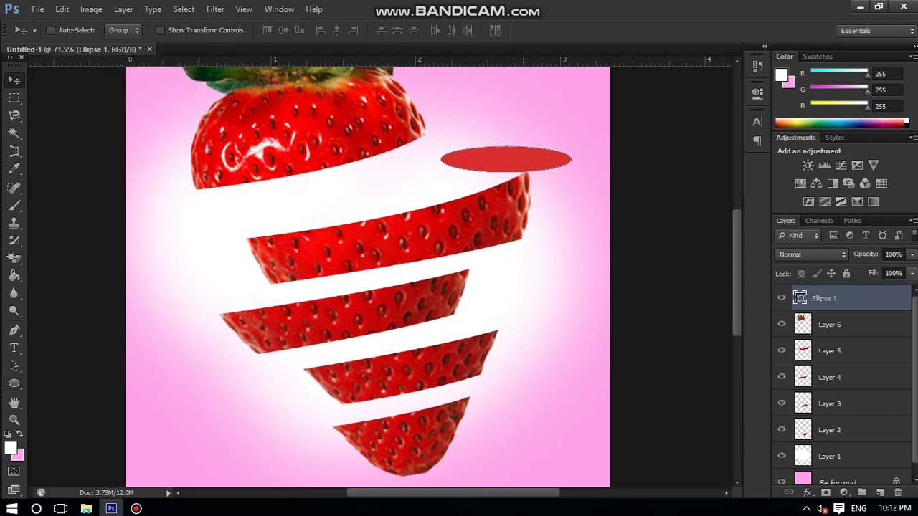
pyautogui.moveTo(505, 159); pyautogui.dragTo(395, 424)
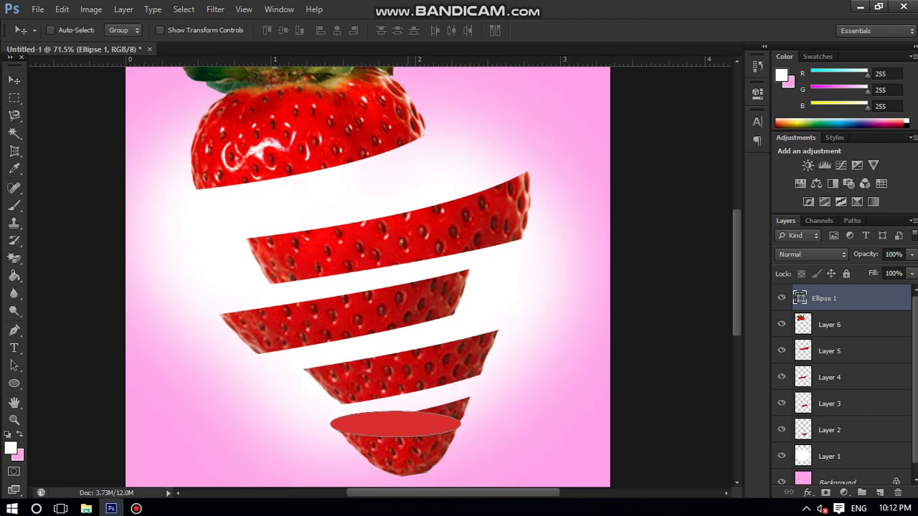
# - Rotate about -1.82°, widen and position the ellipse to cover the slice's top edge
pyautogui.hotkey('ctrl', 't')
pyautogui.moveTo(326, 405); pyautogui.dragTo(331, 393)
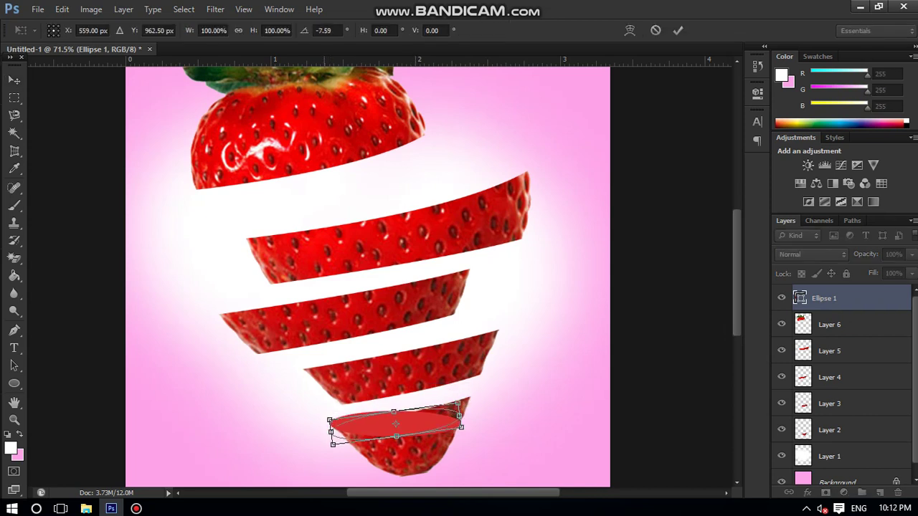
pyautogui.moveTo(432, 412)
pyautogui.mouseDown()
pyautogui.moveTo(443, 403)
pyautogui.moveTo(407, 403)
pyautogui.mouseUp()
pyautogui.moveTo(343, 399); pyautogui.dragTo(341, 406)
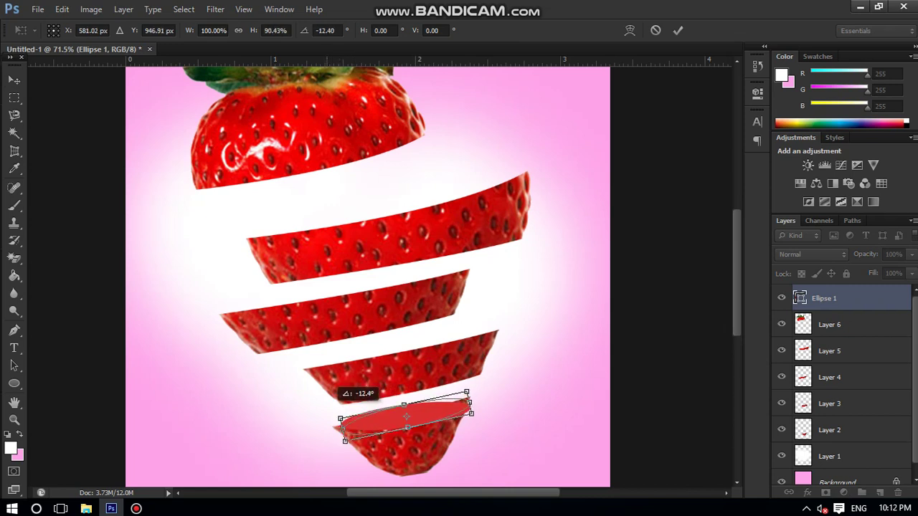
pyautogui.moveTo(405, 418); pyautogui.dragTo(395, 415)
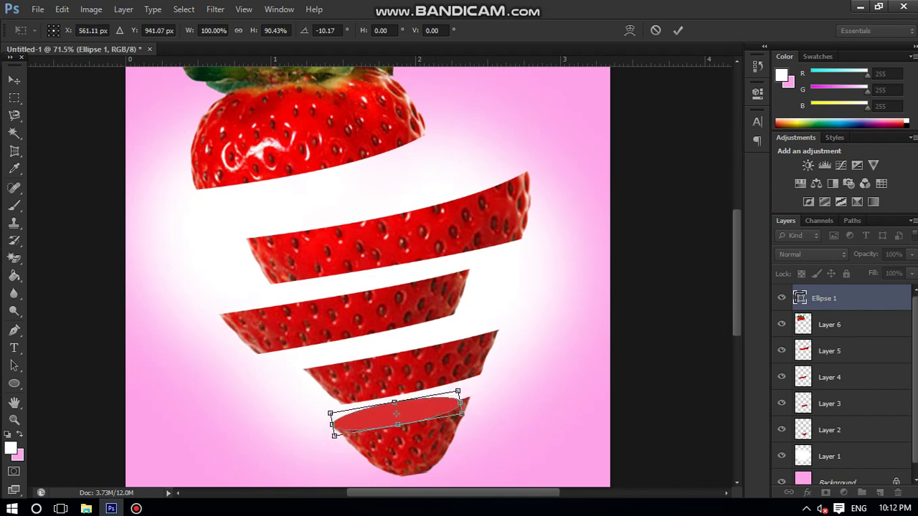
pyautogui.moveTo(461, 412); pyautogui.dragTo(471, 411)
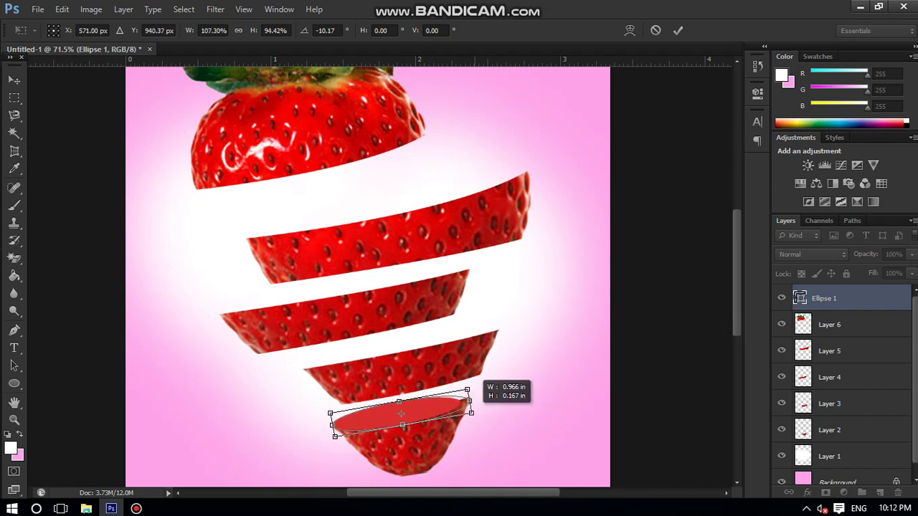
pyautogui.press('Return')
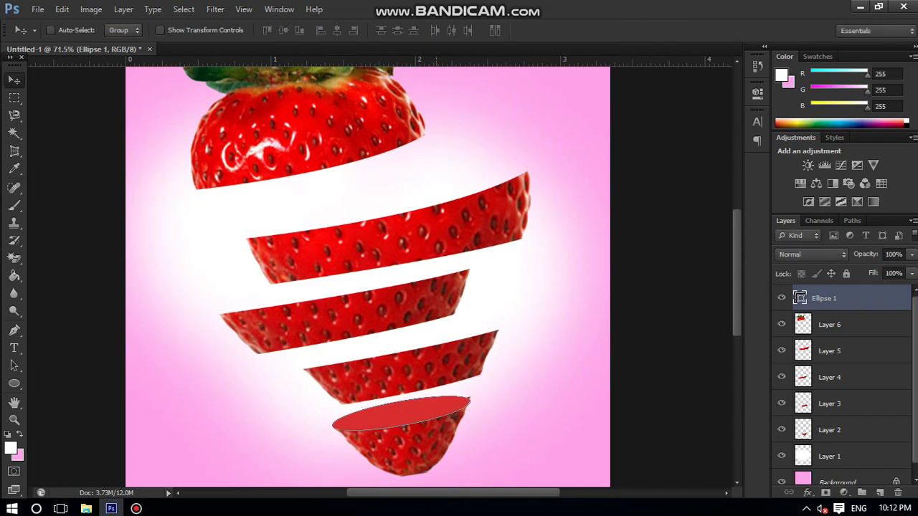
pyautogui.moveTo(444, 374); pyautogui.dragTo(475, 376)
pyautogui.hotkey('ctrl', 't')
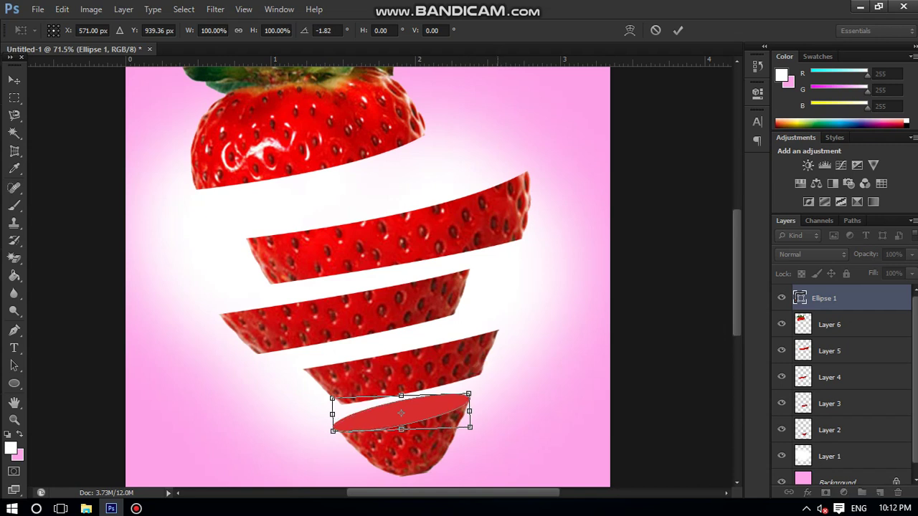
pyautogui.press('Return')
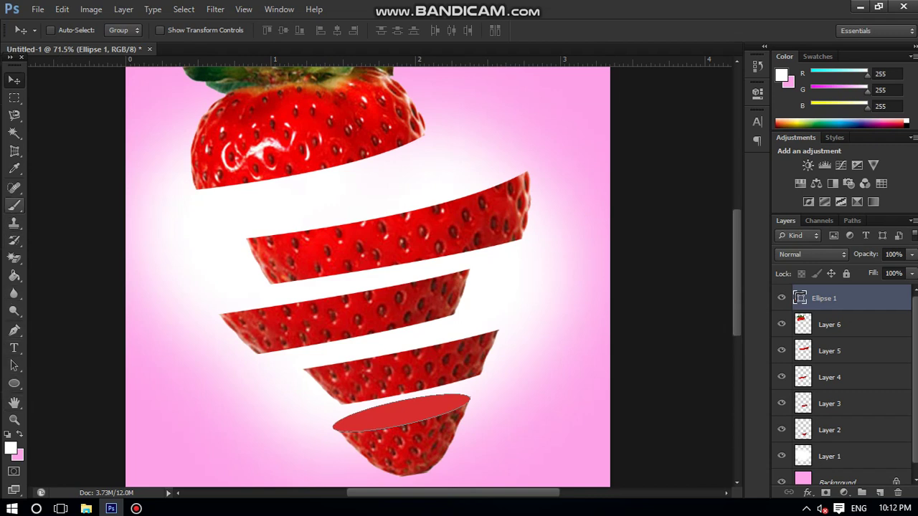
# - Pick the Brush Tool, then switch to the standard Pen Tool
pyautogui.moveTo(14, 205); pyautogui.dragTo(68, 201)
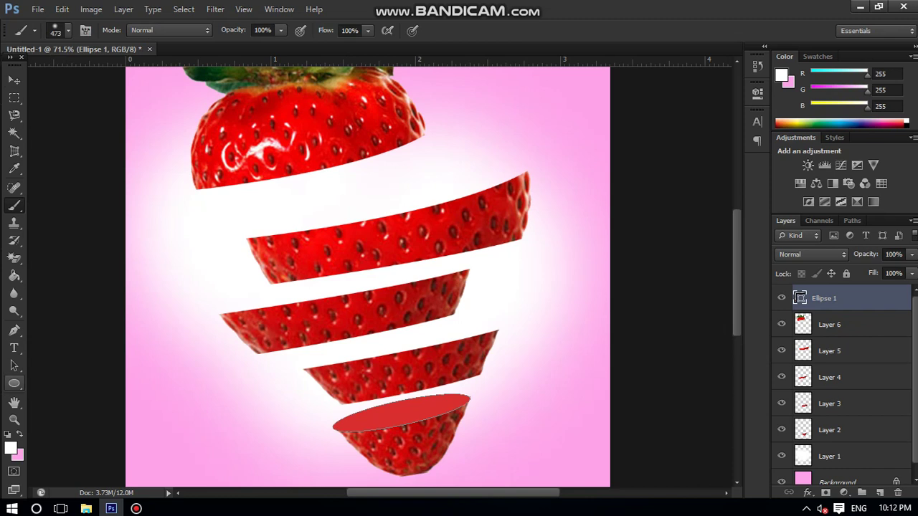
pyautogui.click(14, 331)
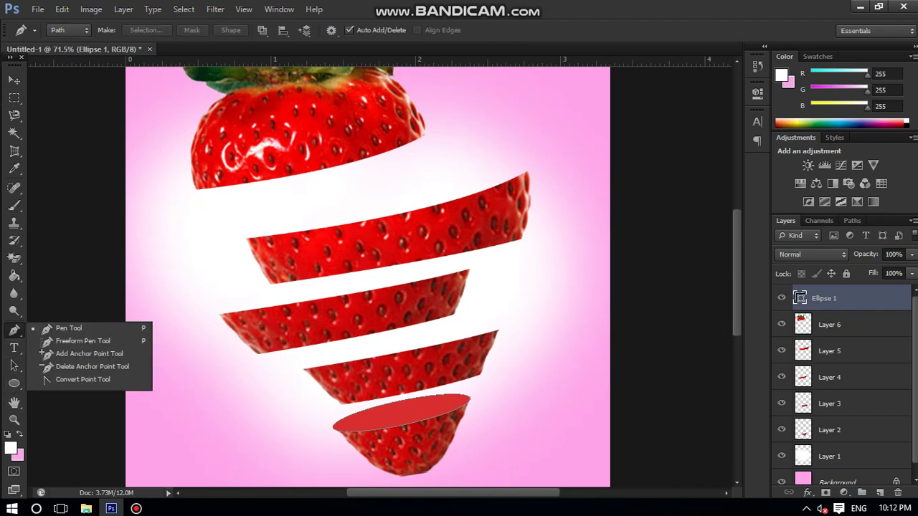
pyautogui.moveTo(15, 330); pyautogui.dragTo(79, 328)
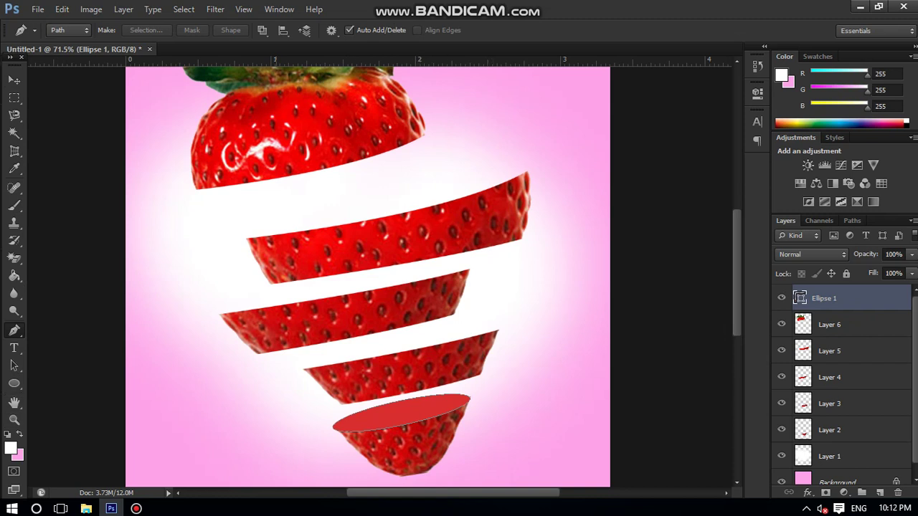
# - Move the fourth slice (Layer 3) slightly down
pyautogui.scroll(-1, 845, 385)
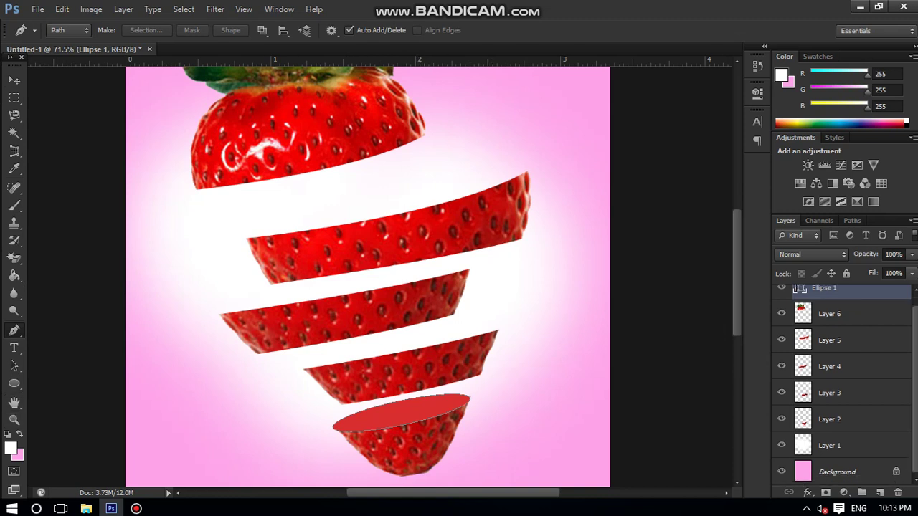
pyautogui.click(838, 393)
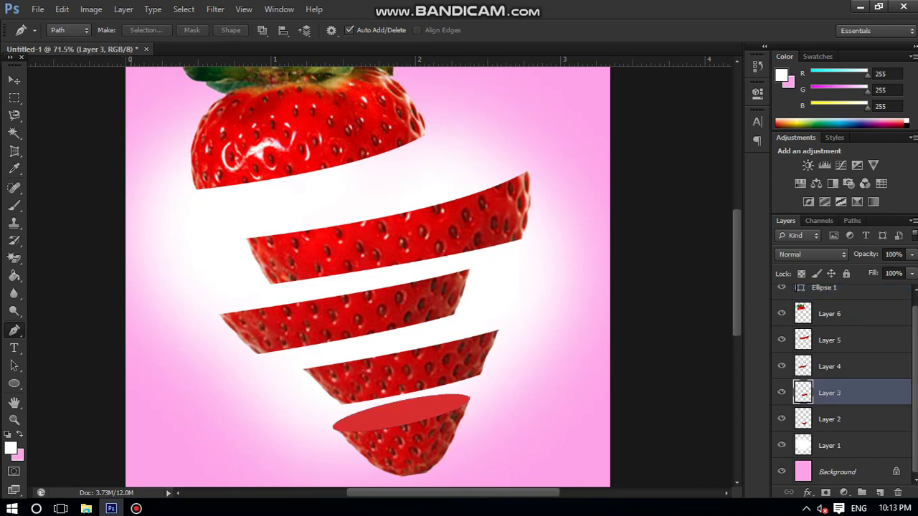
pyautogui.press('v')
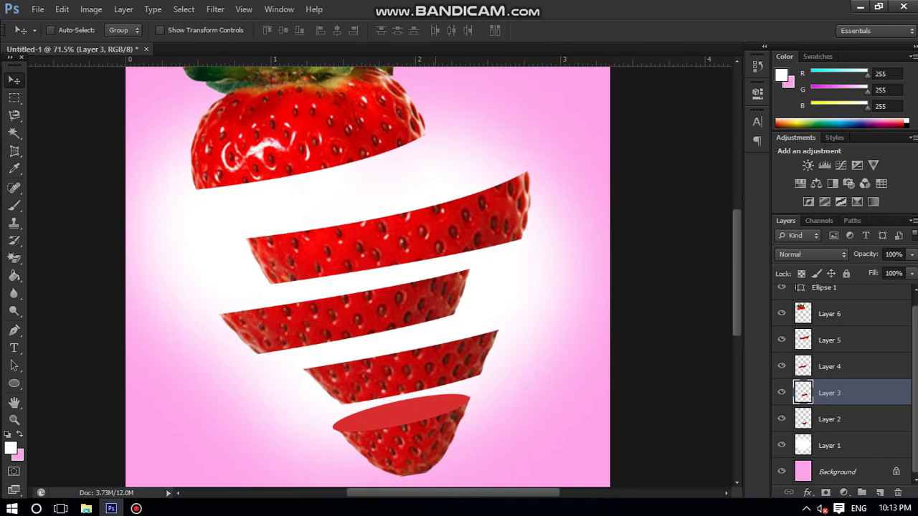
pyautogui.moveTo(444, 337); pyautogui.dragTo(446, 344)
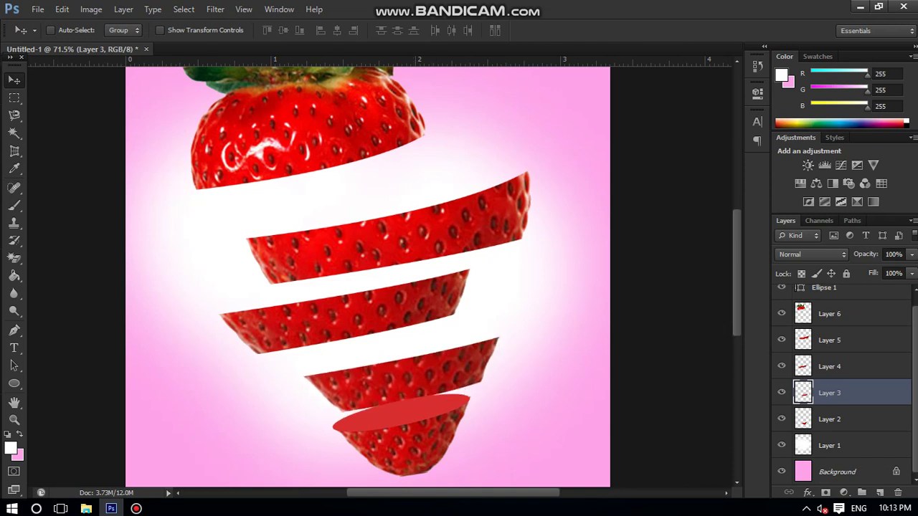
# - Reorder Ellipse 1 below Layer 2, just above Layer 1
pyautogui.click(829, 340)
pyautogui.scroll(1, 829, 340)
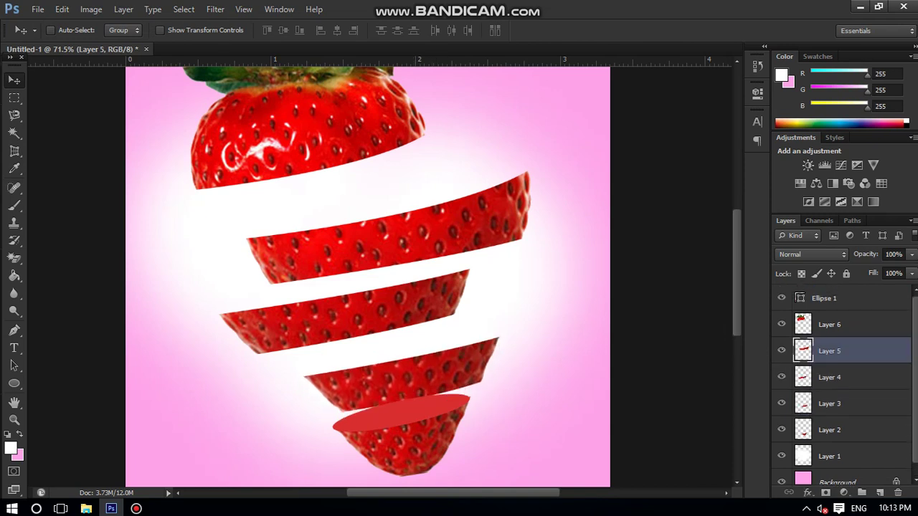
pyautogui.moveTo(825, 297); pyautogui.dragTo(825, 443)
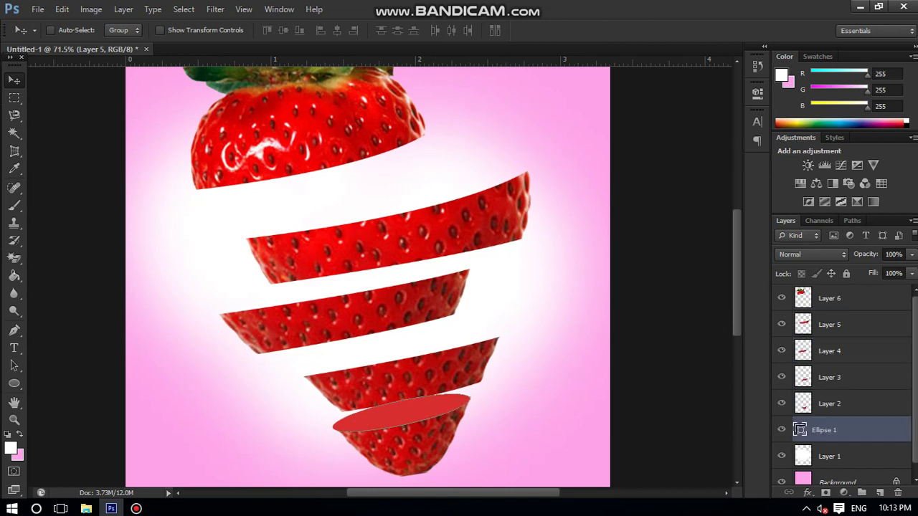
pyautogui.scroll(-1, 843, 385)
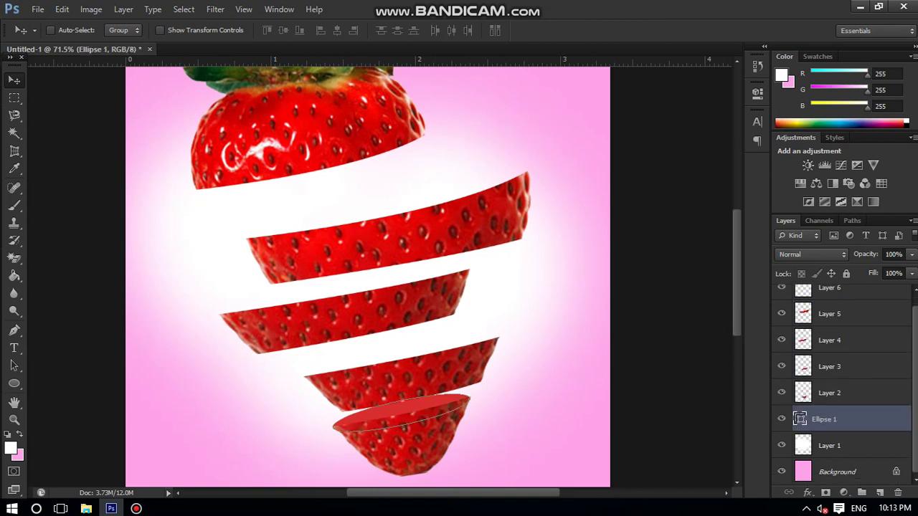
# - Nudge the Layer 3 slice slightly right and down
pyautogui.click(828, 366)
pyautogui.moveTo(452, 335); pyautogui.dragTo(459, 332)
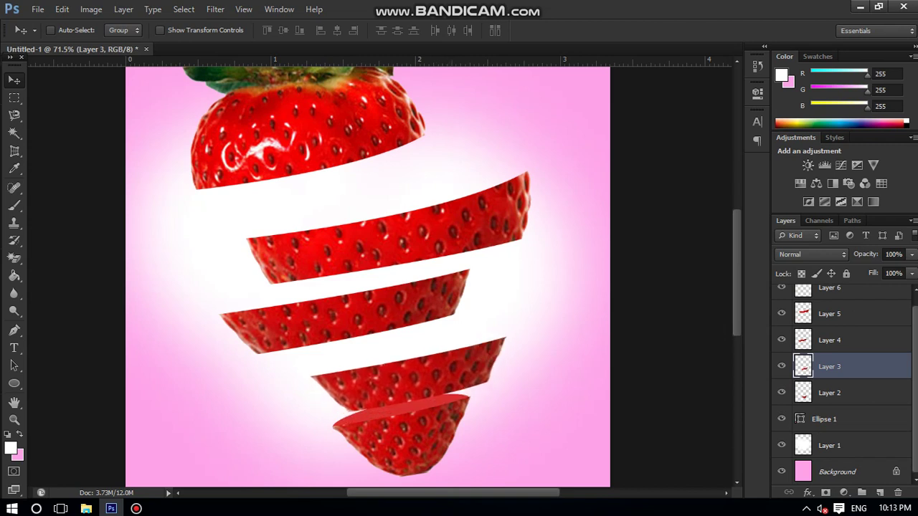
pyautogui.press('Down')
pyautogui.press('Down')
pyautogui.press('Down')
pyautogui.press('Down')
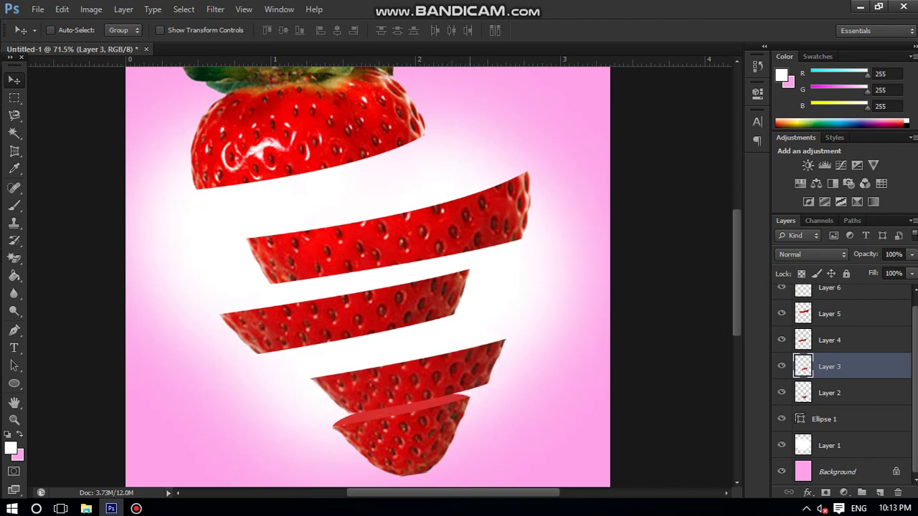
pyautogui.press('Left')
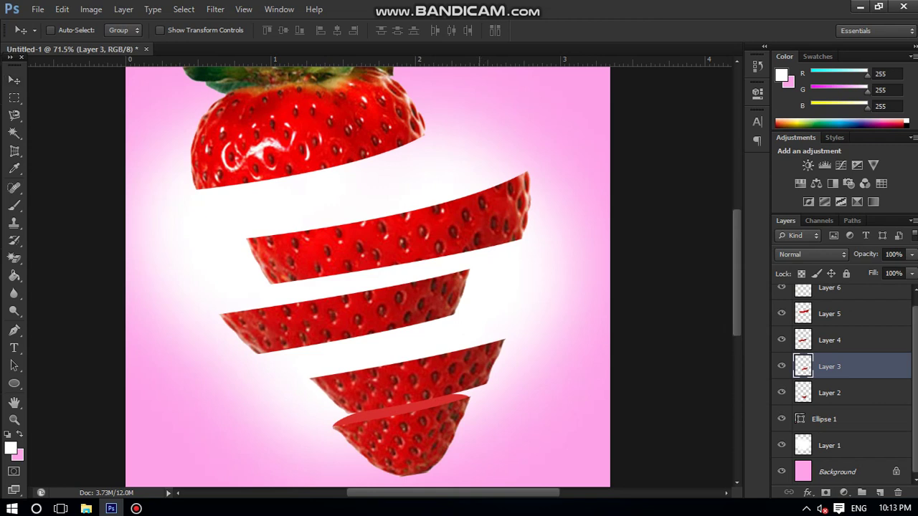
# - Shrink and squash the fourth slice vertically, undoing an overly tall stretch
pyautogui.hotkey('ctrl', 't')
pyautogui.moveTo(506, 414); pyautogui.dragTo(503, 407)
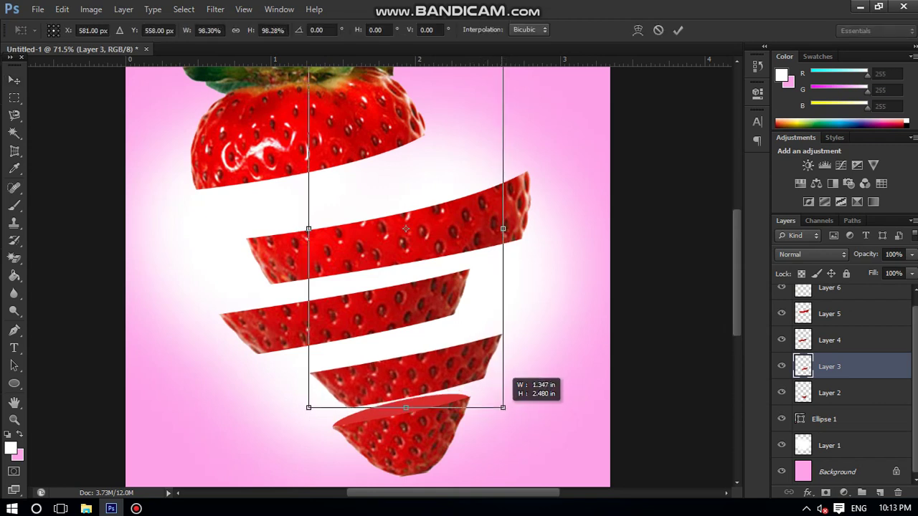
pyautogui.scroll(3, 503, 407)
pyautogui.moveTo(502, 146); pyautogui.dragTo(502, 463)
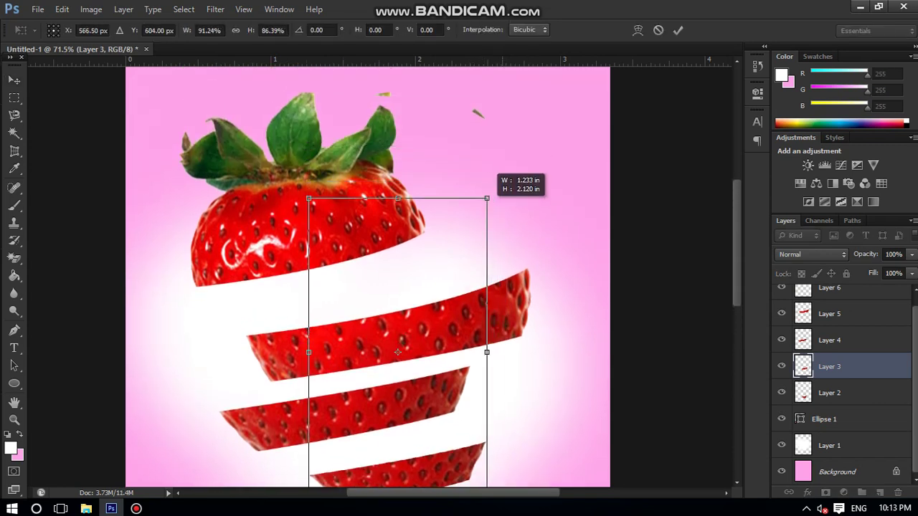
pyautogui.scroll(-2, 406, 484)
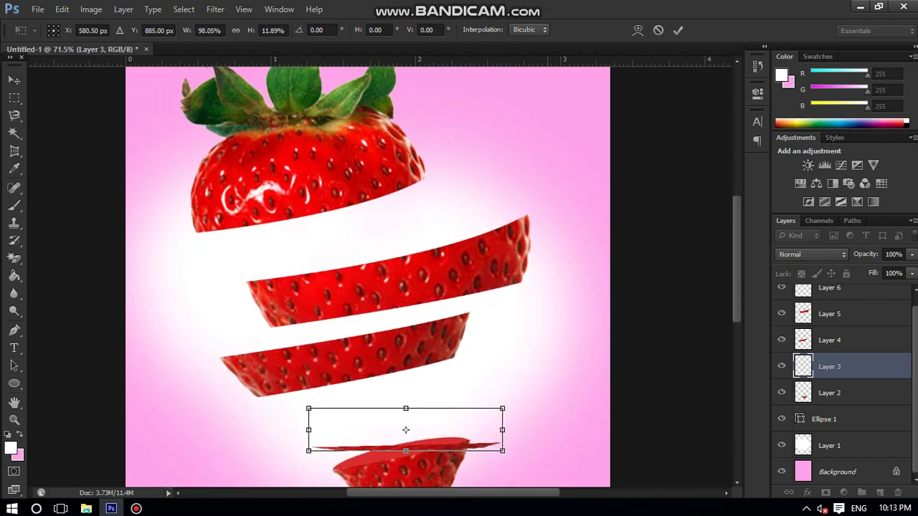
pyautogui.scroll(-1, 406, 408)
pyautogui.moveTo(502, 387); pyautogui.dragTo(494, 333)
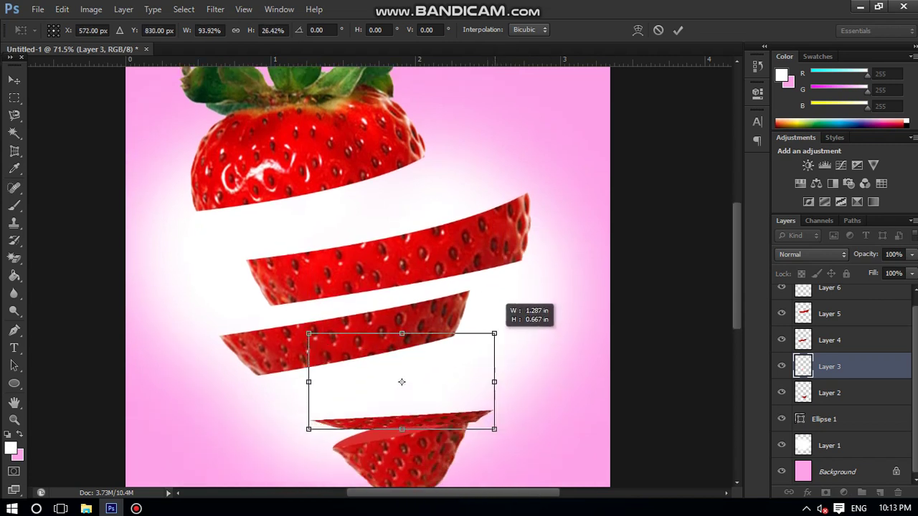
pyautogui.hotkey('ctrl', 'z')
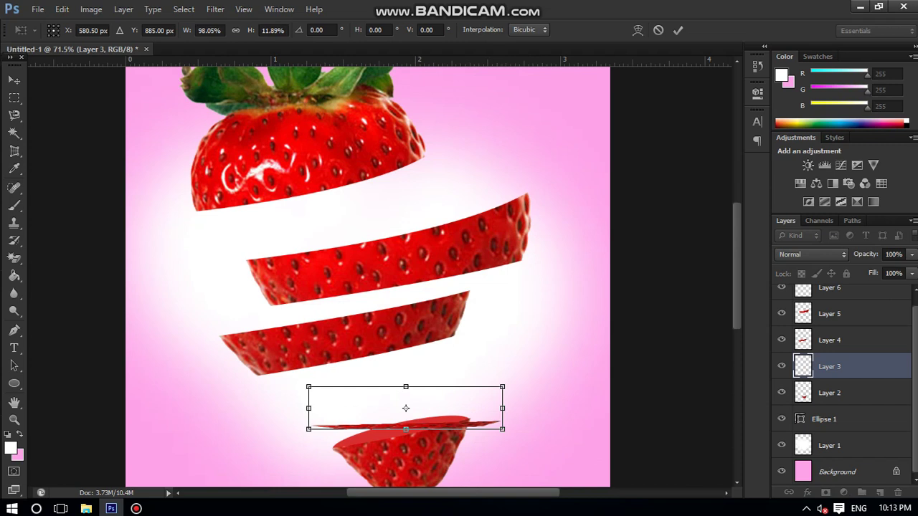
# - Scale the Layer 3 slice to about 96.6% × 82% and apply the transform
pyautogui.moveTo(406, 408)
pyautogui.mouseDown()
pyautogui.moveTo(416, 377)
pyautogui.moveTo(402, 376)
pyautogui.moveTo(402, 416)
pyautogui.mouseUp()
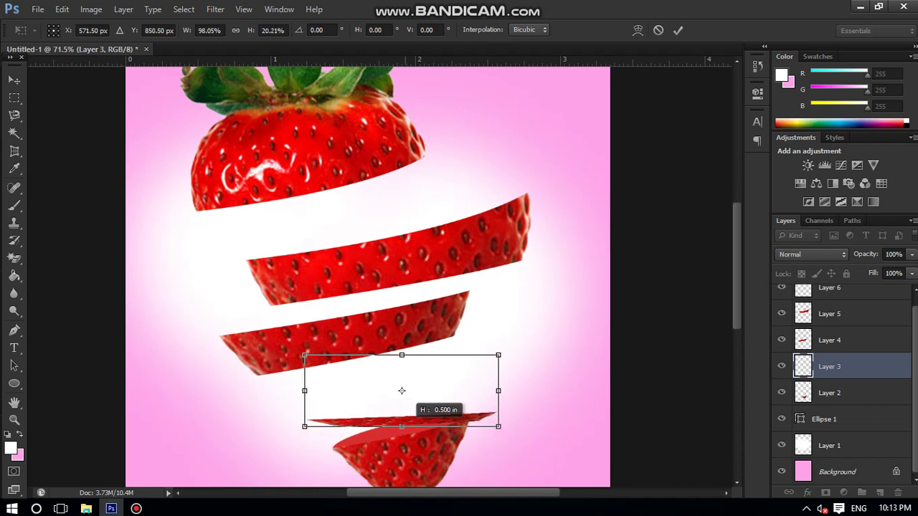
pyautogui.moveTo(498, 355)
pyautogui.mouseDown()
pyautogui.moveTo(528, 180)
pyautogui.moveTo(481, 148)
pyautogui.mouseUp()
pyautogui.scroll(-2, 481, 148)
pyautogui.scroll(-2, 481, 147)
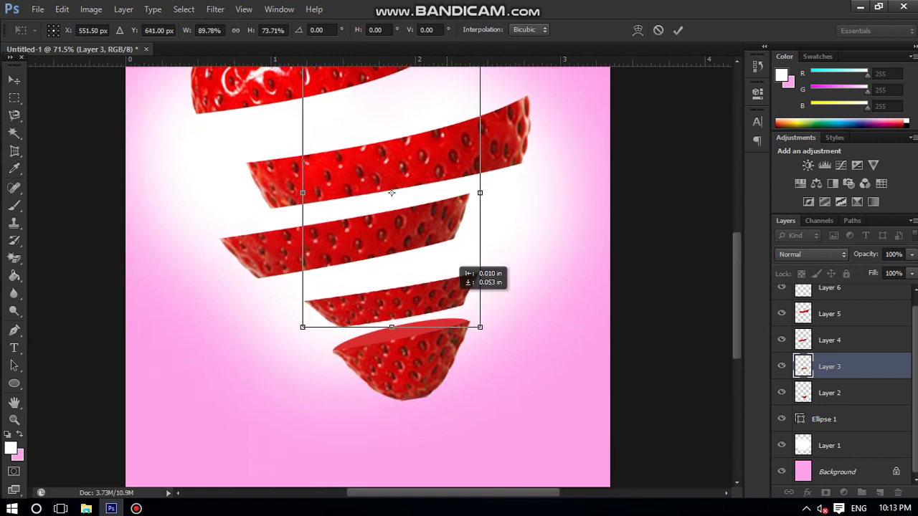
pyautogui.moveTo(455, 258); pyautogui.dragTo(464, 267)
pyautogui.scroll(1, 464, 267)
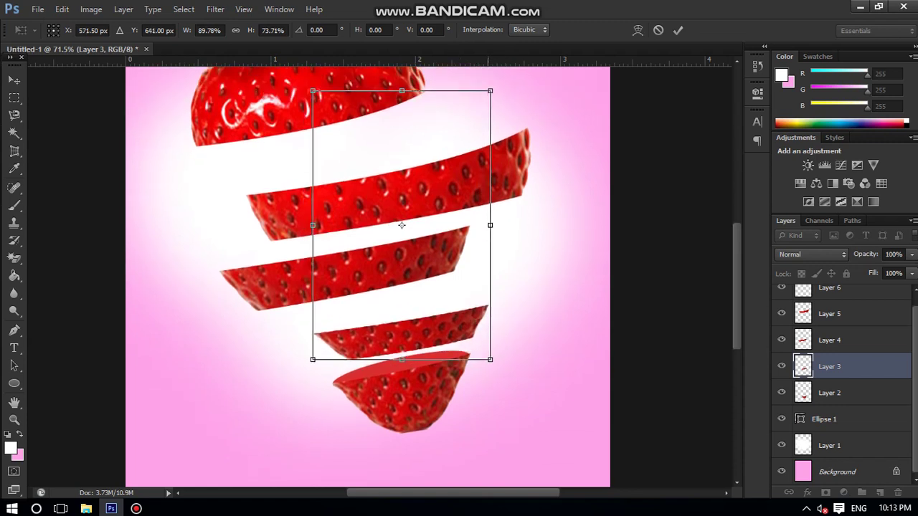
pyautogui.moveTo(490, 91)
pyautogui.mouseDown()
pyautogui.moveTo(520, 61)
pyautogui.moveTo(503, 99)
pyautogui.moveTo(512, 86)
pyautogui.mouseUp()
pyautogui.press('Return')
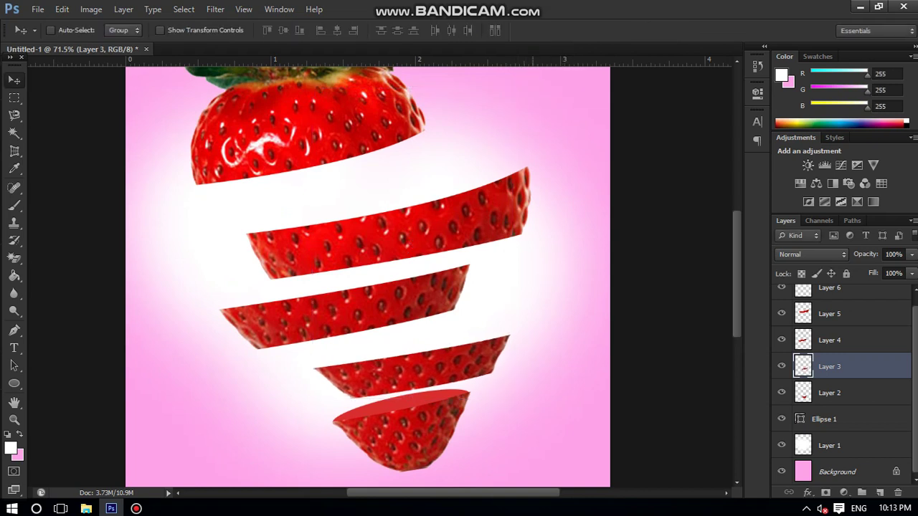
# - Reposition the fourth slice lower, just above the bottom piece's red cut face
pyautogui.moveTo(480, 326); pyautogui.dragTo(471, 334)
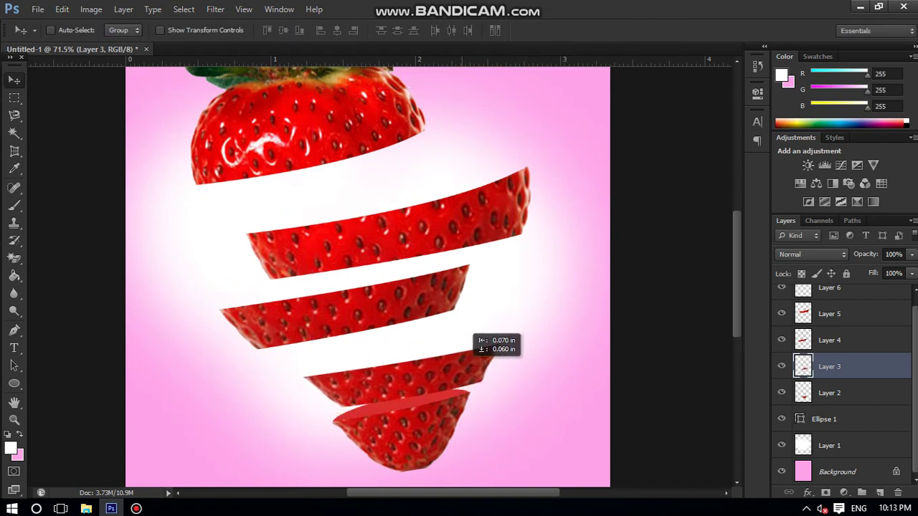
pyautogui.hotkey('shift', 'Up')
pyautogui.hotkey('shift', 'Right')
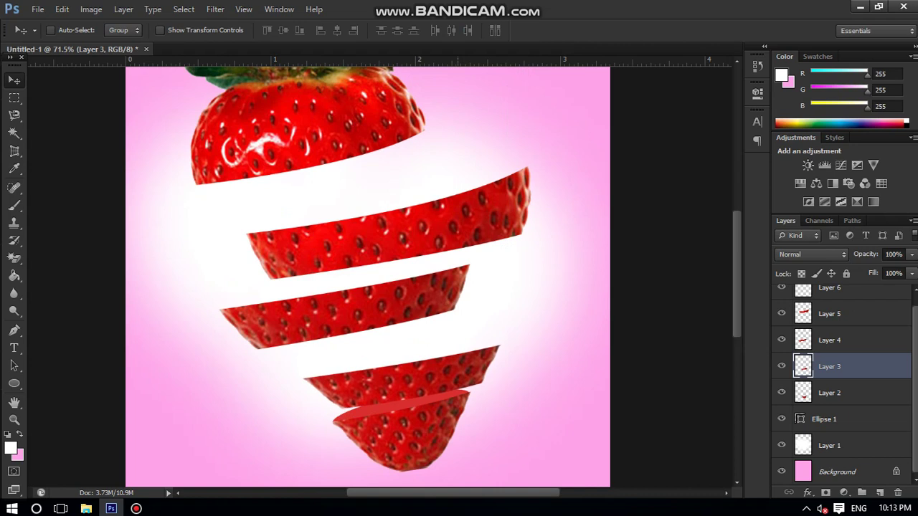
pyautogui.press('Left')
pyautogui.press('Left')
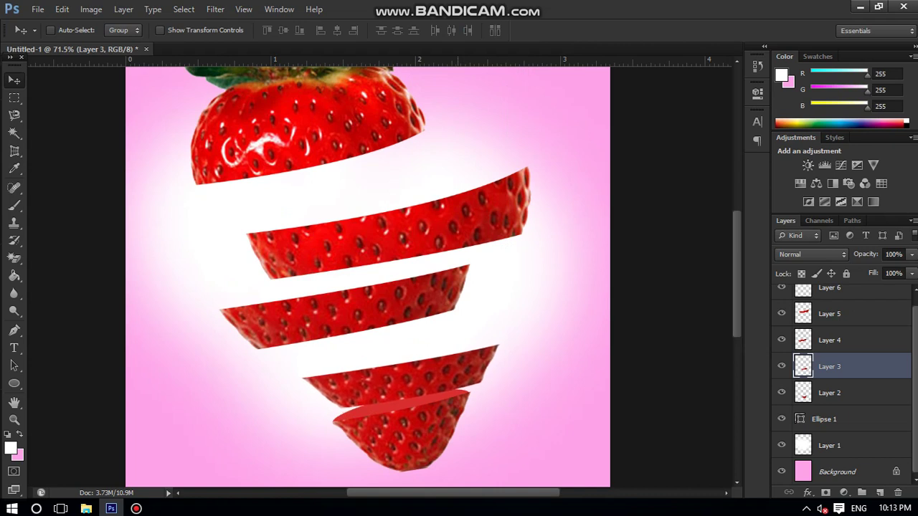
pyautogui.press('Down')
pyautogui.scroll(-2, 368, 274)
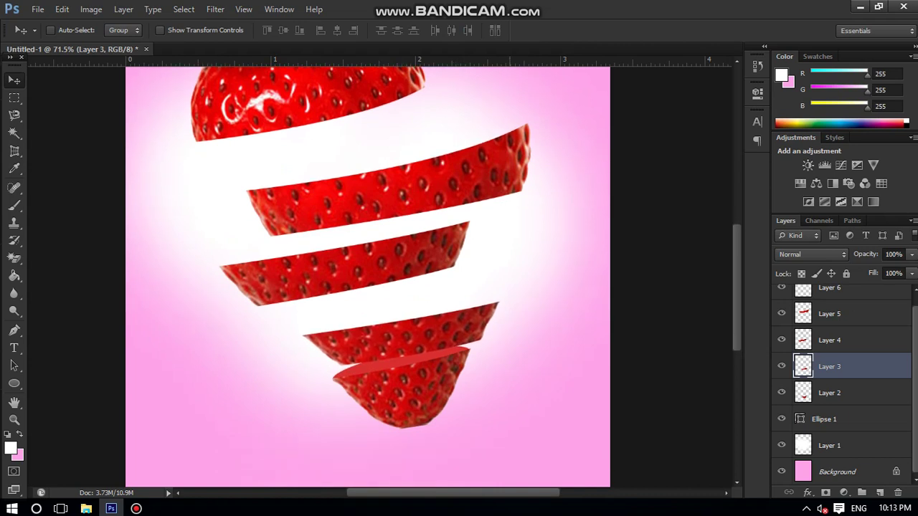